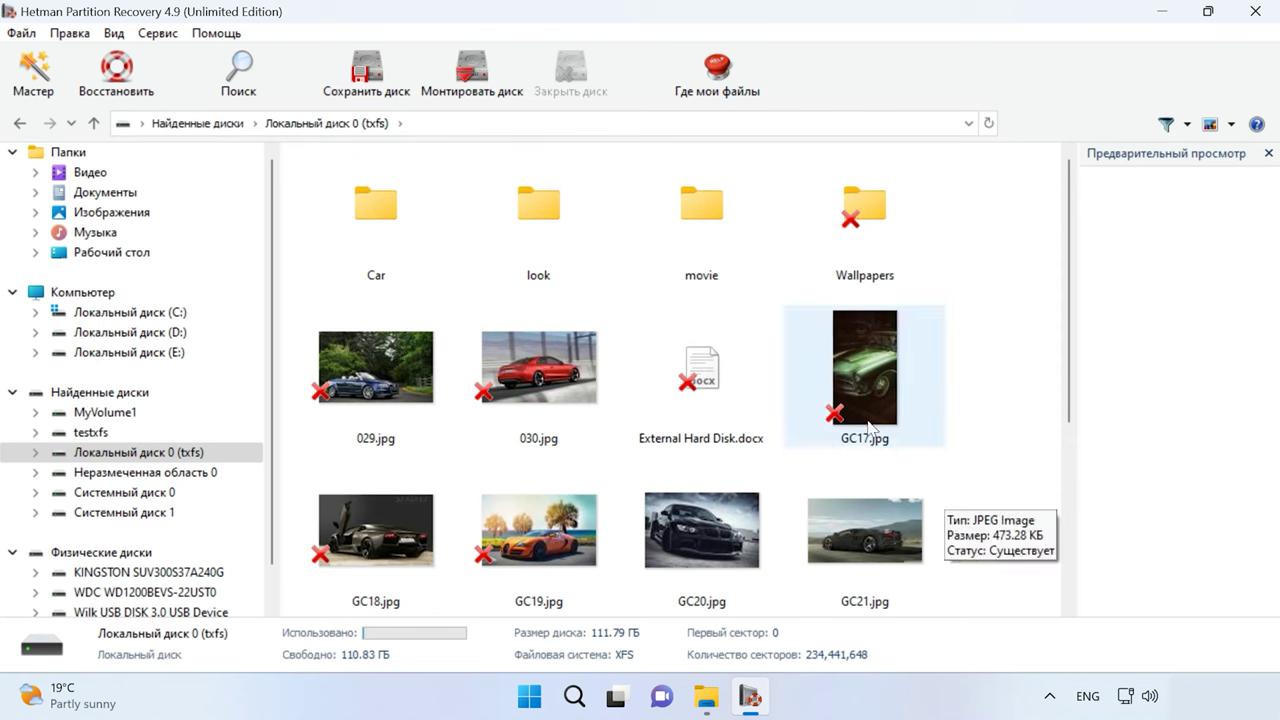
Preview GC17.jpg, GC20.jpg and Headphones.docx among the files found on Локальный диск 0 (txfs).
{"action": "left_click", "coordinate": [920, 420]}
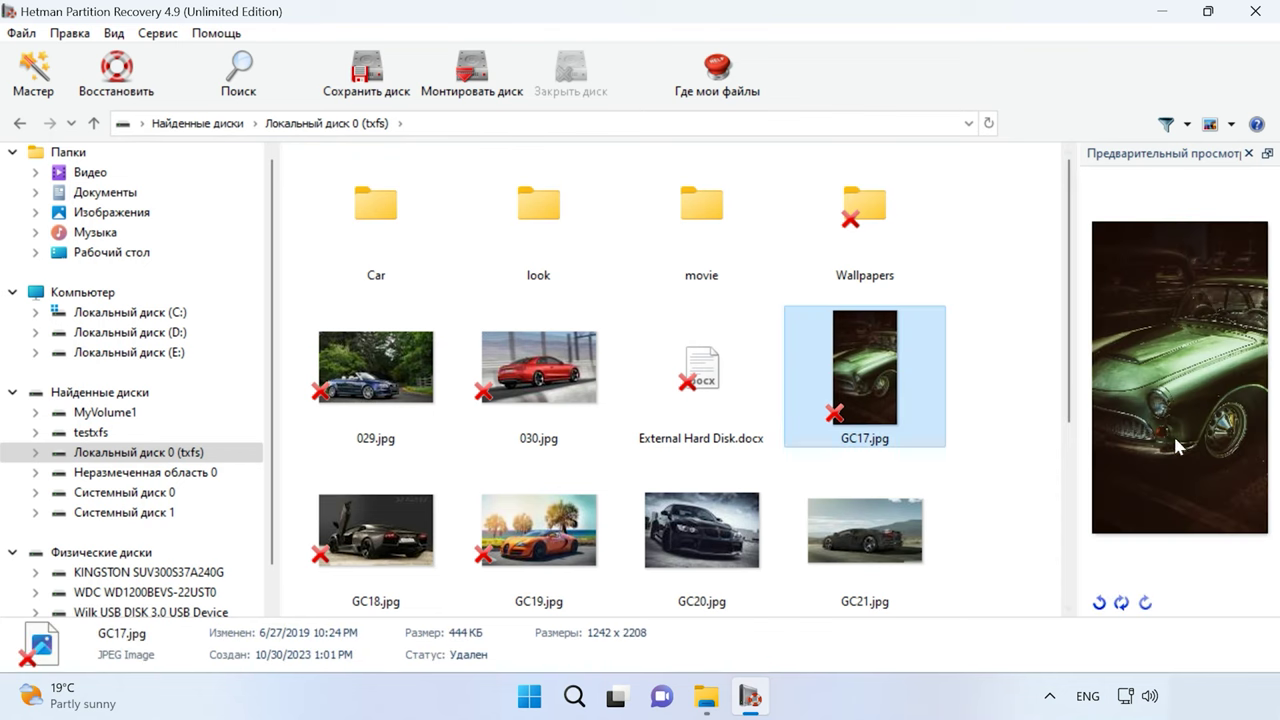
{"action": "scroll", "coordinate": [983, 446], "scroll_direction": "down", "scroll_amount": 2}
{"action": "left_click", "coordinate": [685, 329]}
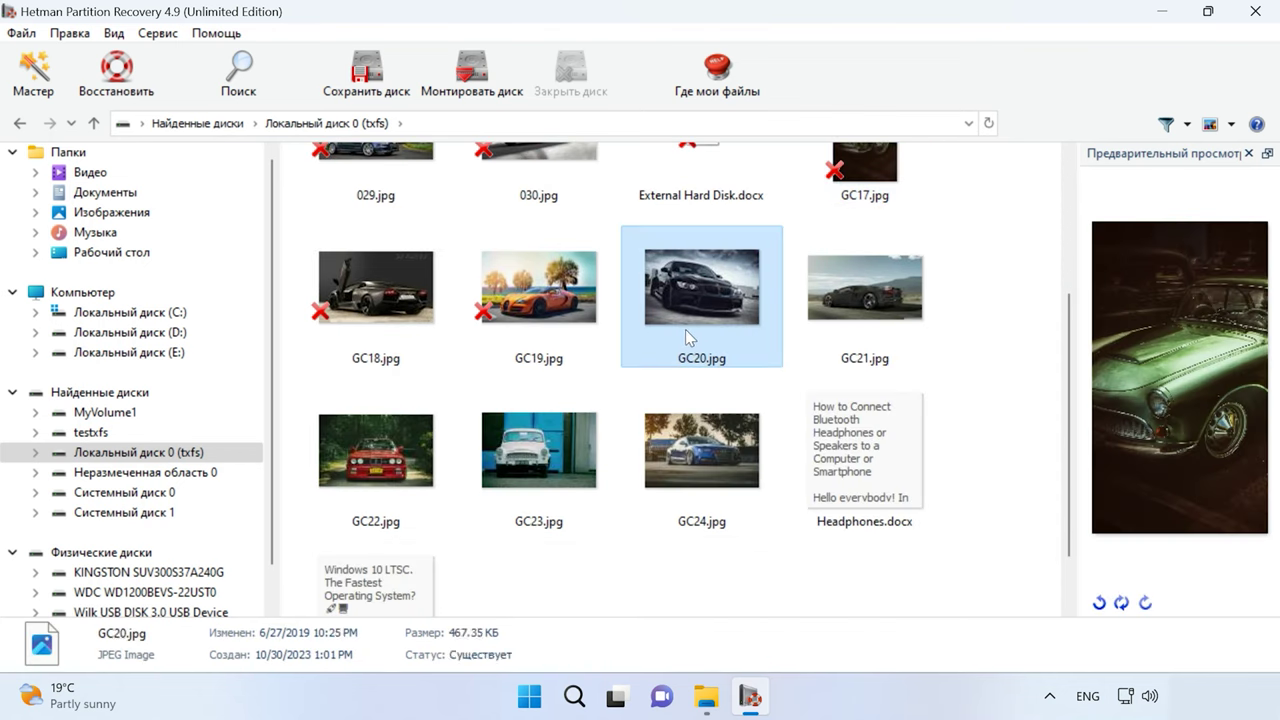
{"action": "left_click", "coordinate": [843, 456]}
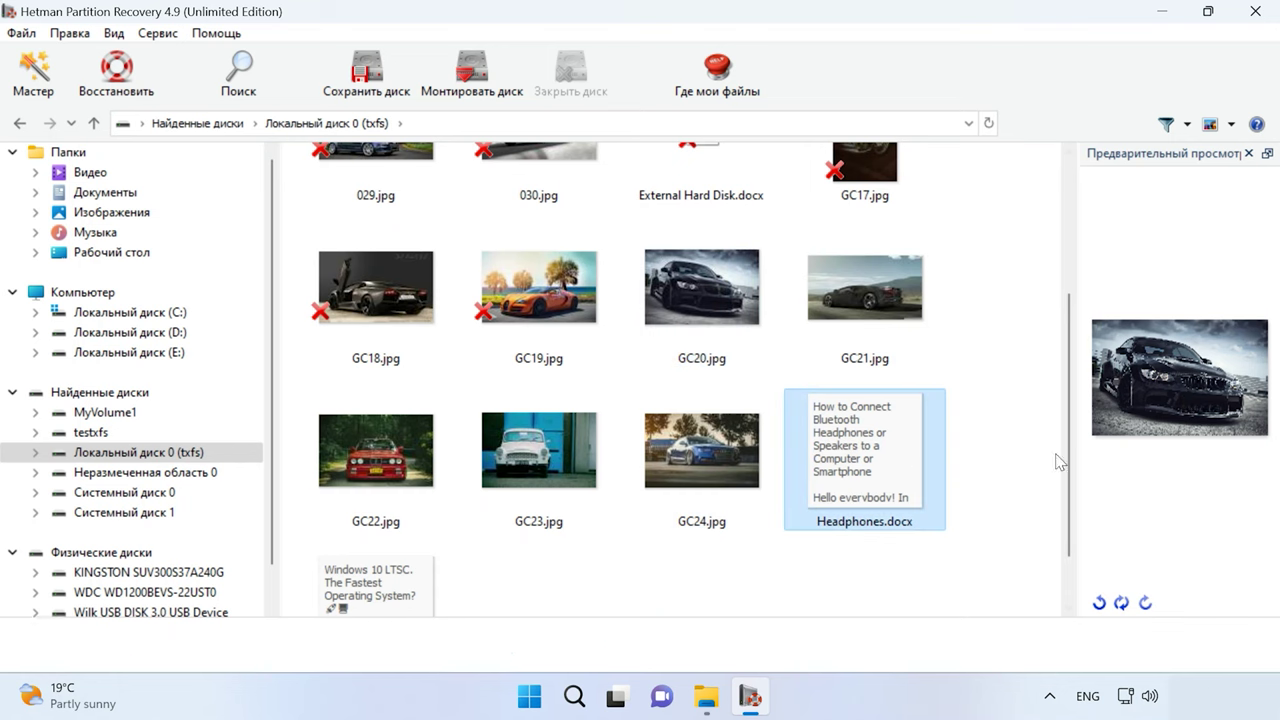
{"action": "scroll", "coordinate": [1034, 480], "scroll_direction": "down", "scroll_amount": 2}
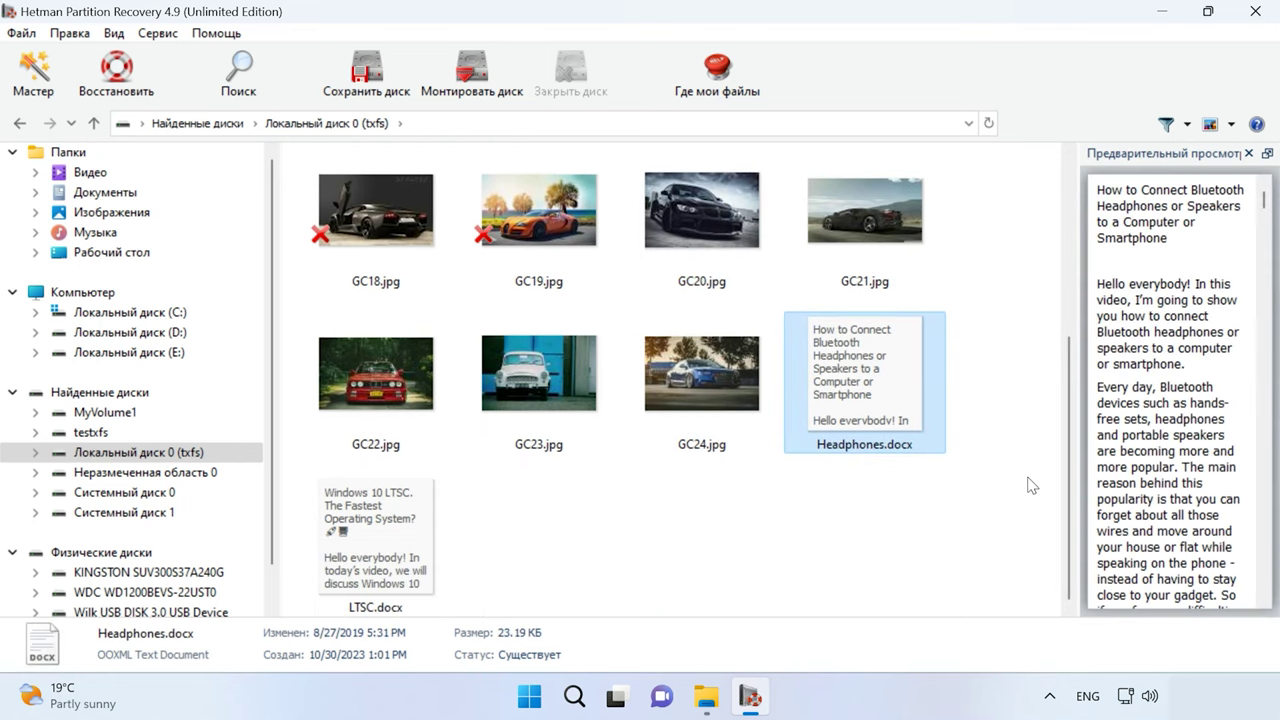
{"action": "scroll", "coordinate": [1032, 486], "scroll_direction": "up", "scroll_amount": 5}
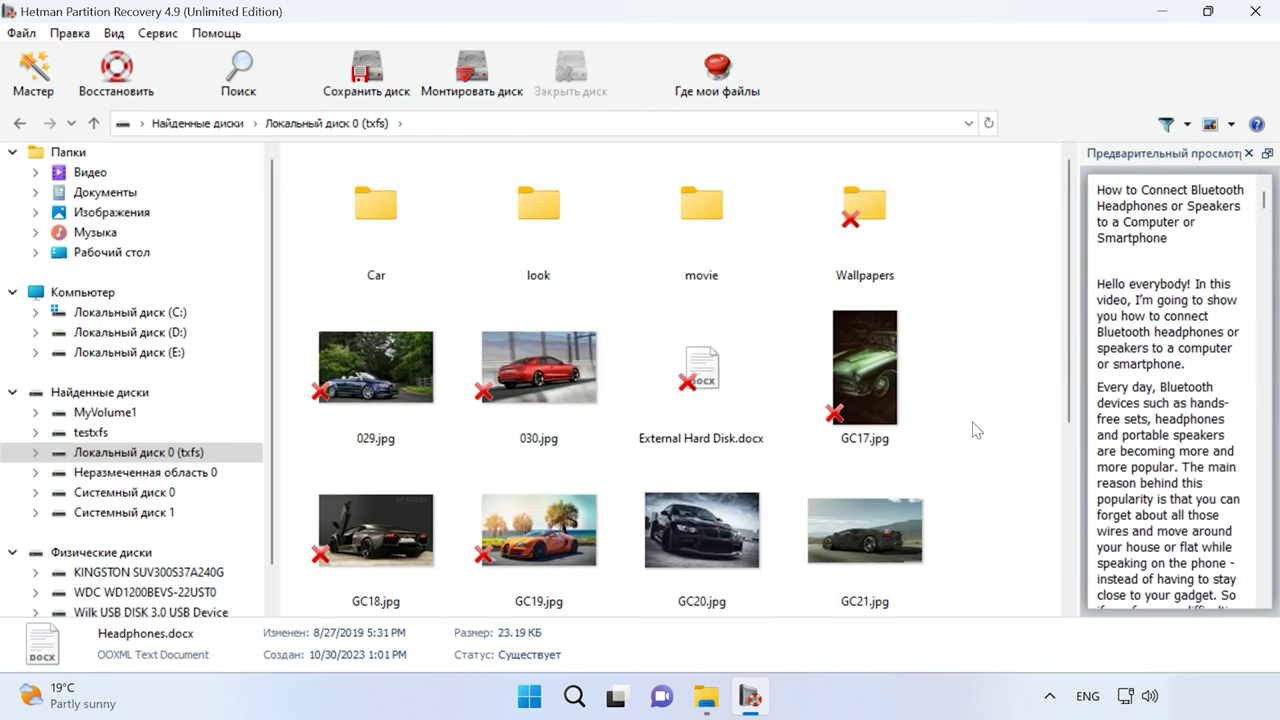
Look through the images in the Car folder, return to the root of Локальный диск 0 (txfs) and review its contents.
{"action": "double_click", "coordinate": [412, 233]}
{"action": "left_click", "coordinate": [975, 377]}
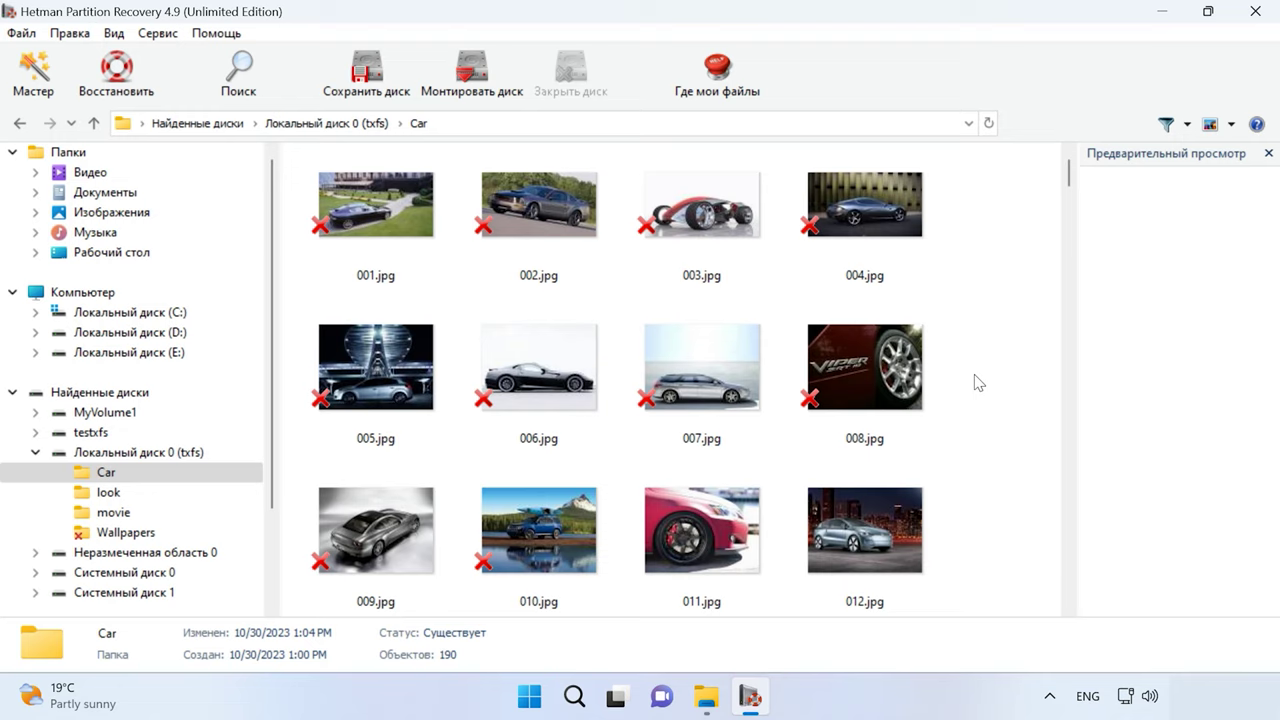
{"action": "scroll", "coordinate": [977, 382], "scroll_direction": "down", "scroll_amount": 20}
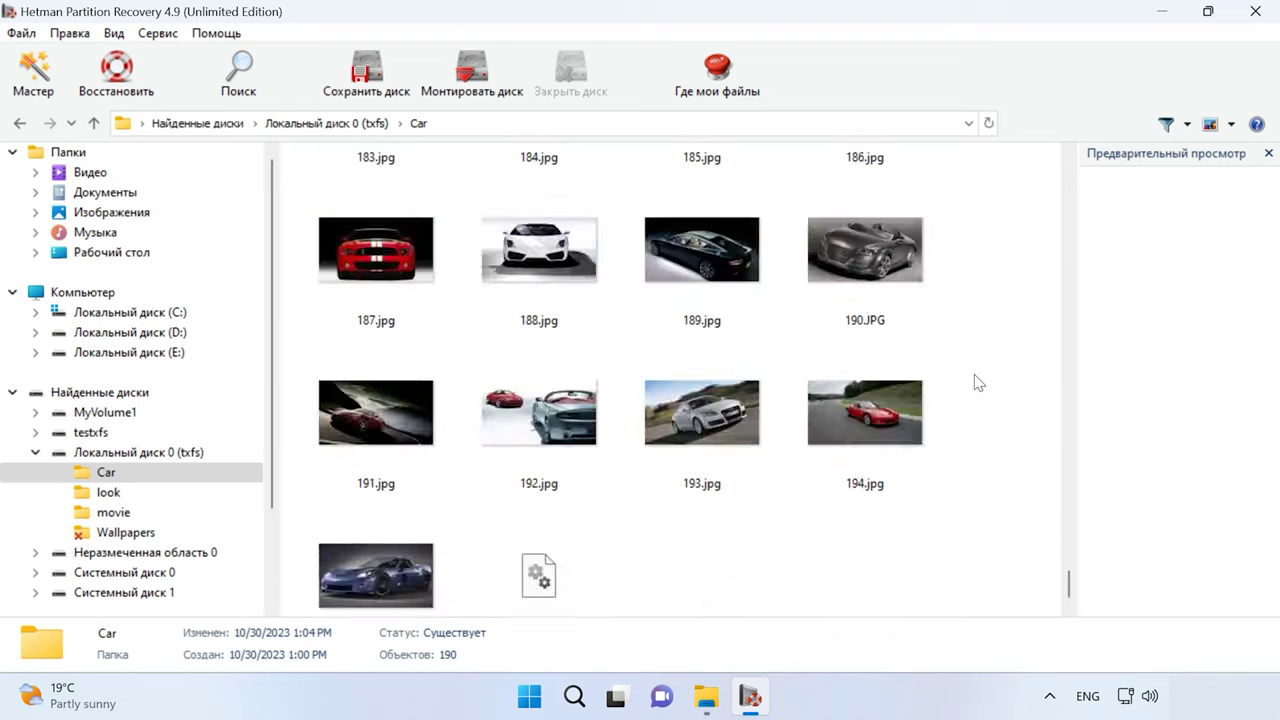
{"action": "scroll", "coordinate": [977, 382], "scroll_direction": "up", "scroll_amount": 20}
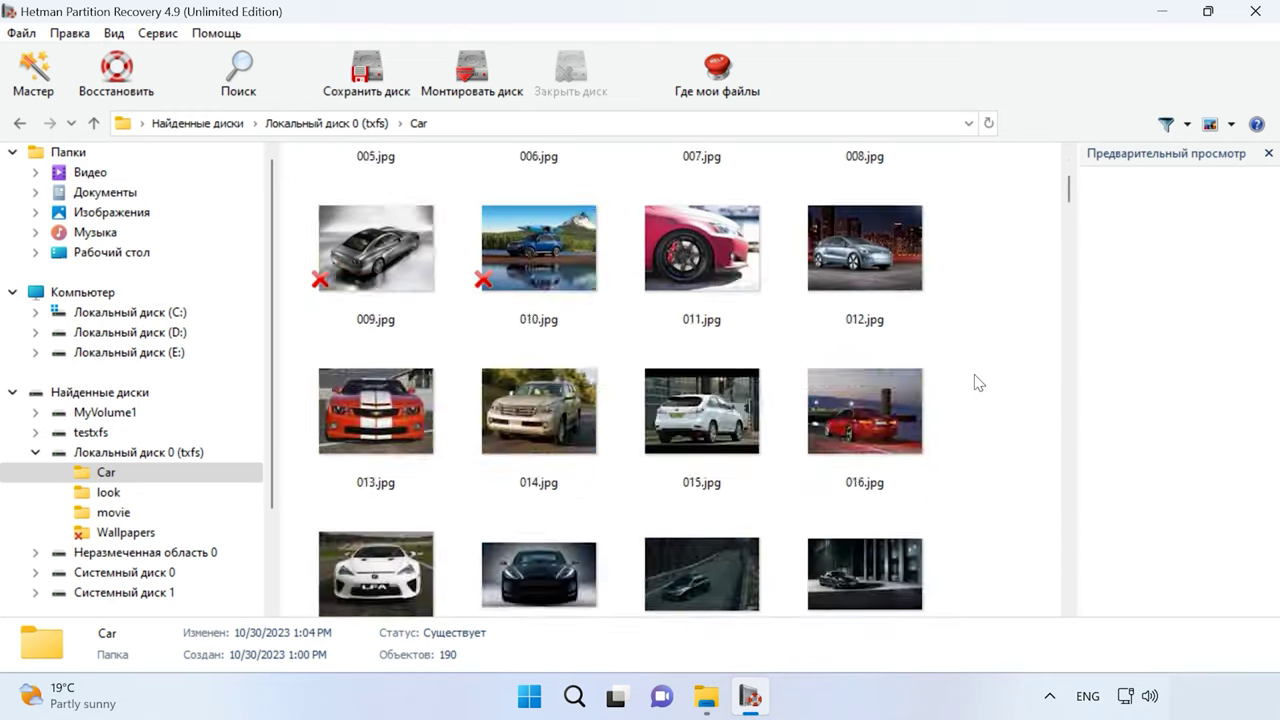
{"action": "scroll", "coordinate": [977, 382], "scroll_direction": "up", "scroll_amount": 2}
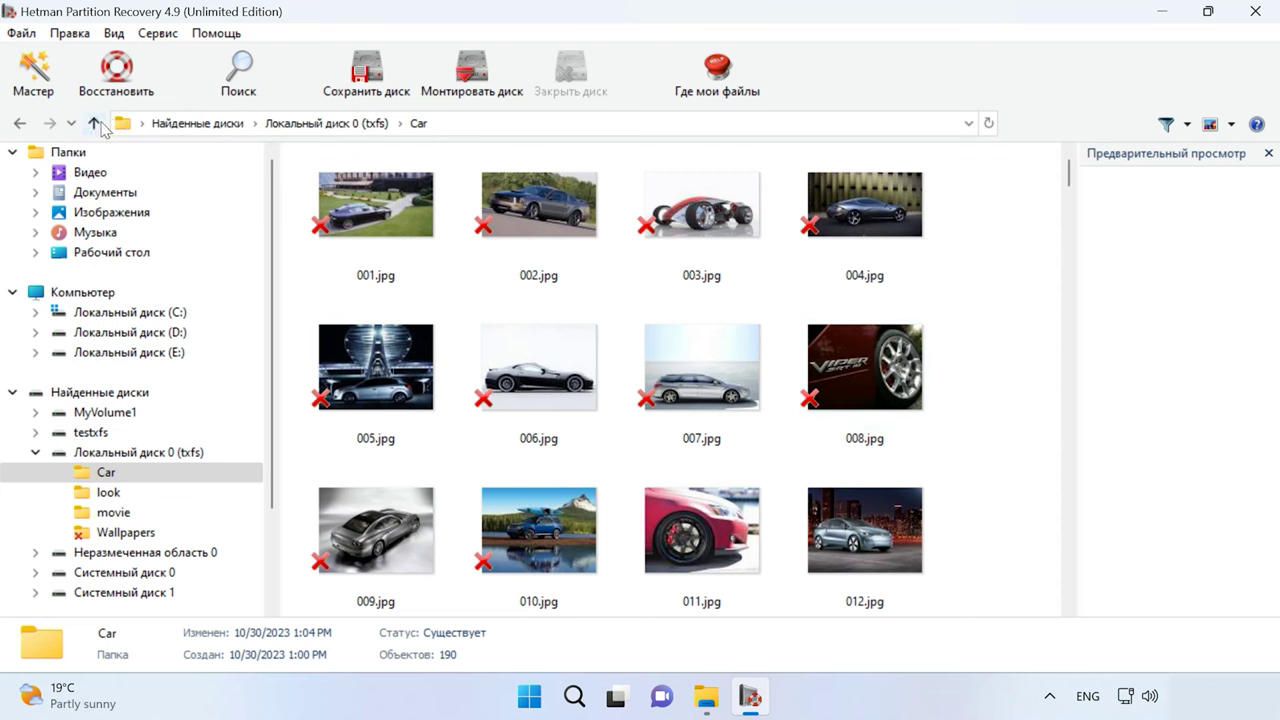
{"action": "left_click", "coordinate": [94, 123]}
{"action": "left_click", "coordinate": [993, 405]}
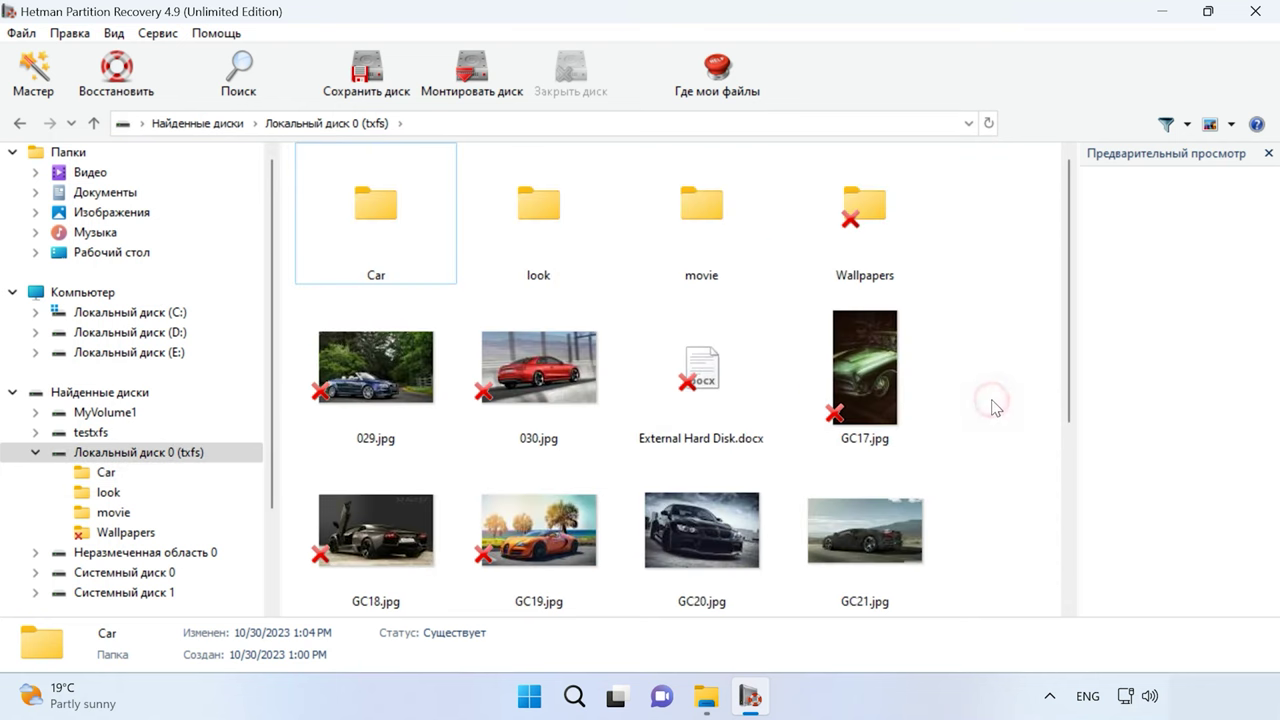
{"action": "scroll", "coordinate": [995, 407], "scroll_direction": "down", "scroll_amount": 3}
{"action": "scroll", "coordinate": [995, 407], "scroll_direction": "up", "scroll_amount": 3}
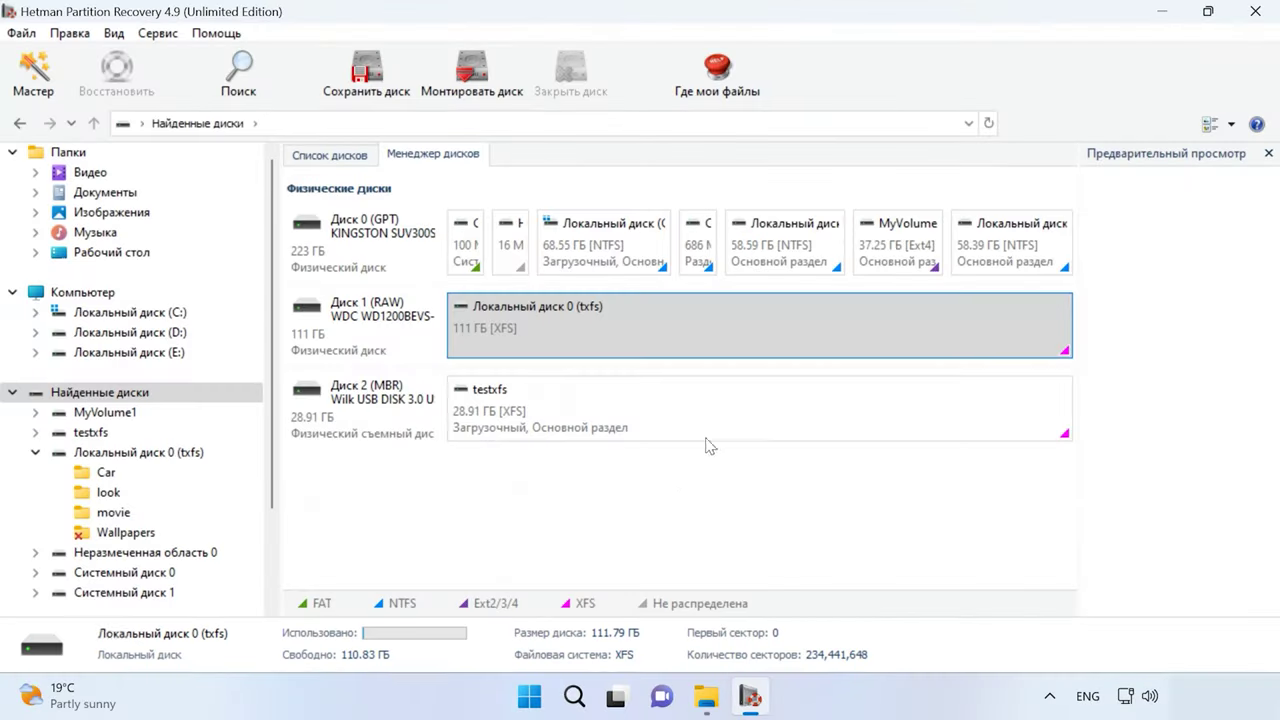
Scan the testxfs partition on Диск 2, finish the analysis wizard and preview jpg_3mb.jpg.
{"action": "left_click", "coordinate": [694, 409]}
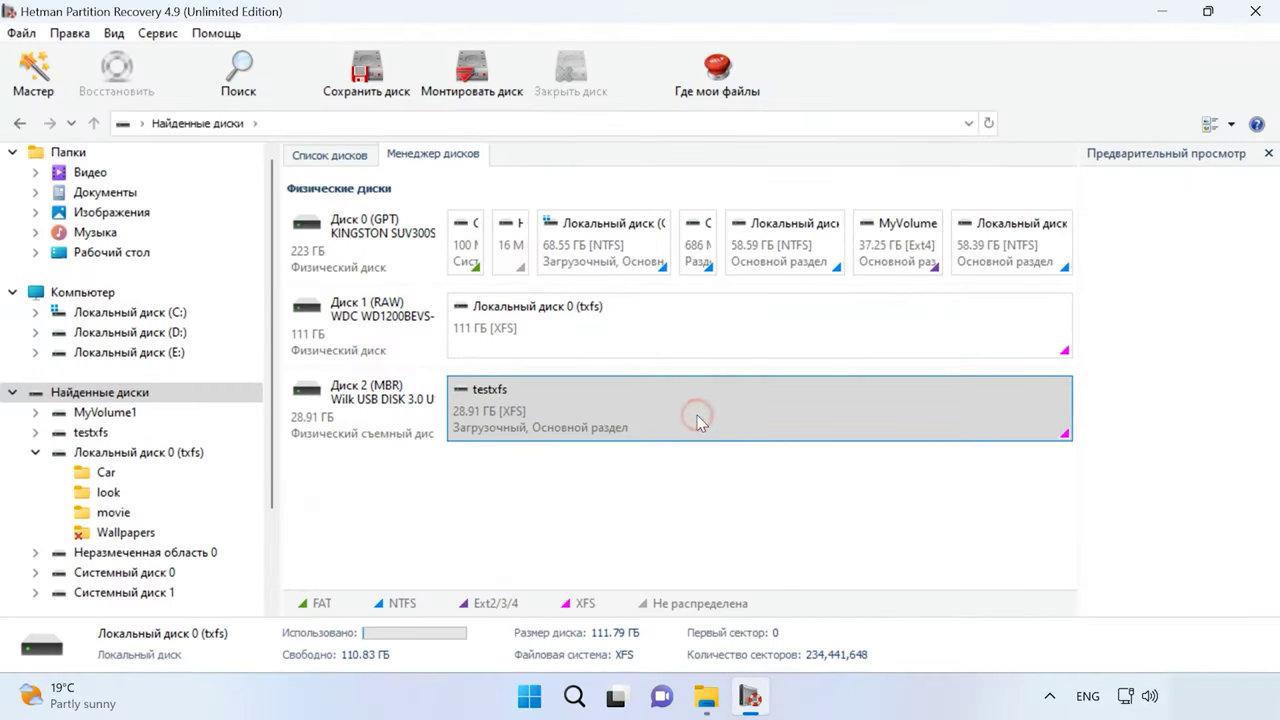
{"action": "double_click", "coordinate": [694, 409]}
{"action": "left_click", "coordinate": [838, 578]}
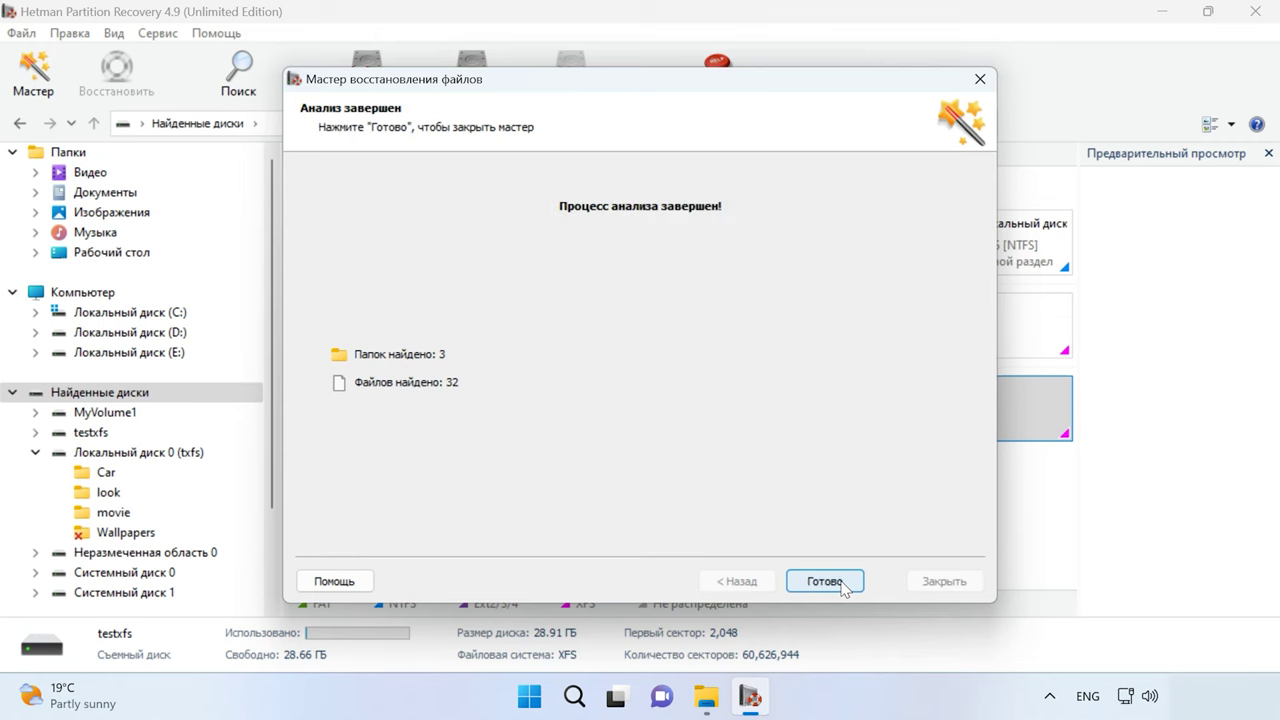
{"action": "left_click", "coordinate": [838, 582]}
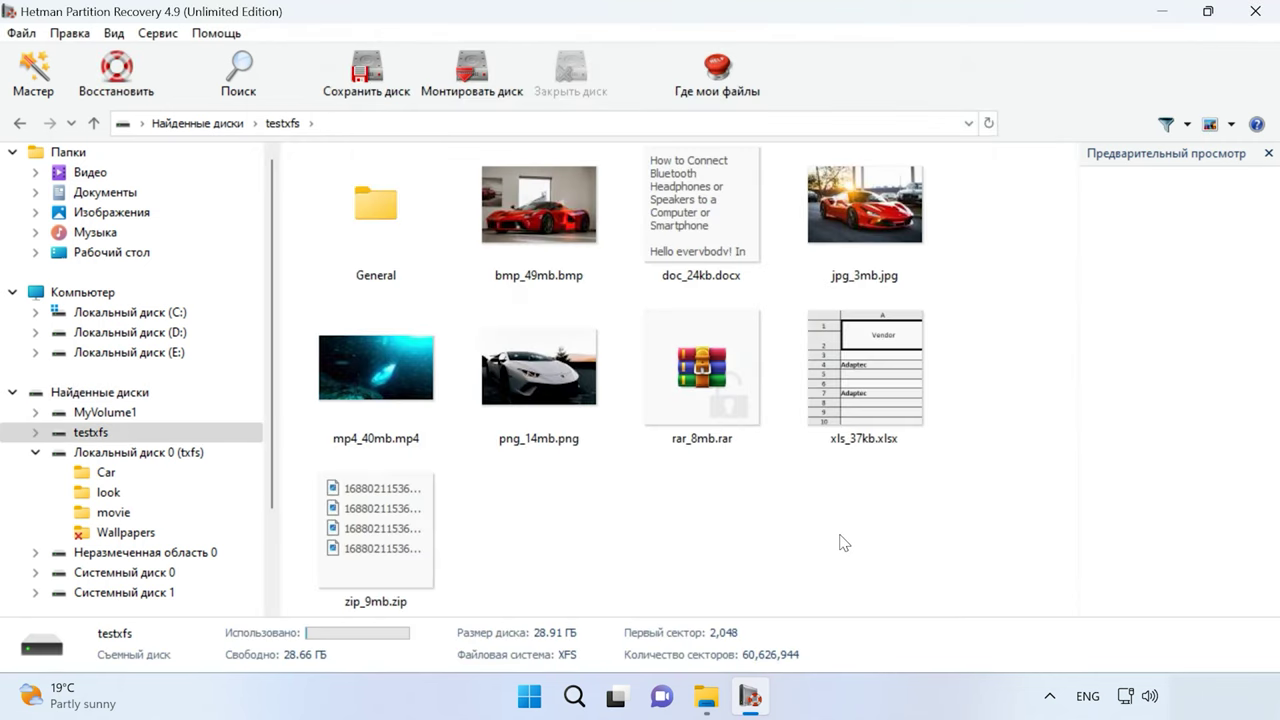
{"action": "left_click", "coordinate": [860, 234]}
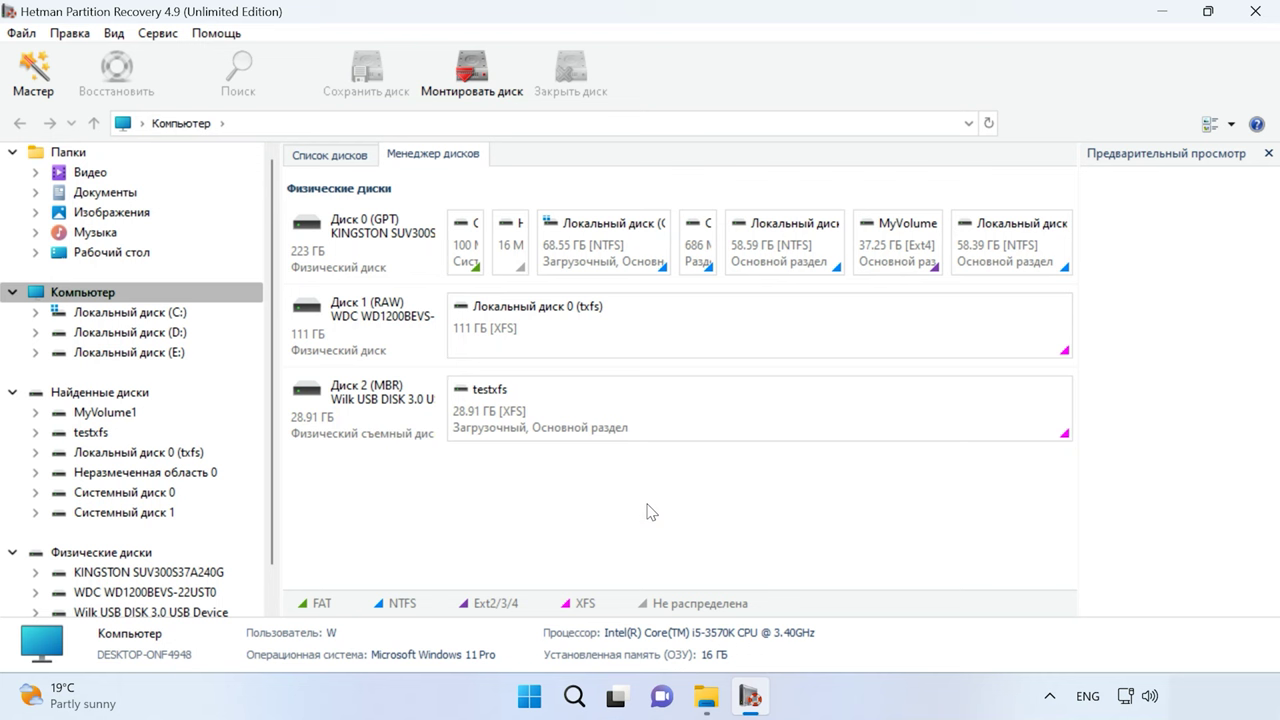
Run a quick scan of the Локальный диск 0 (txfs) partition on Диск 1 and show the found files.
{"action": "double_click", "coordinate": [626, 328]}
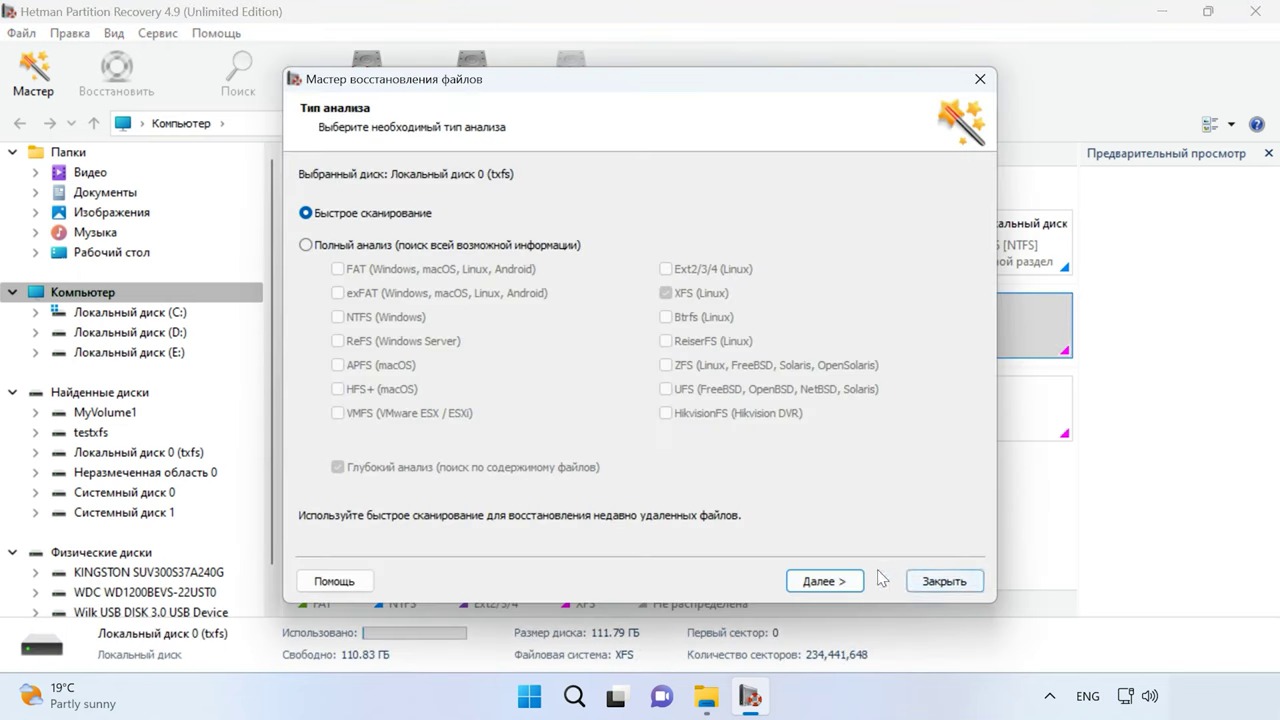
{"action": "left_click", "coordinate": [843, 582]}
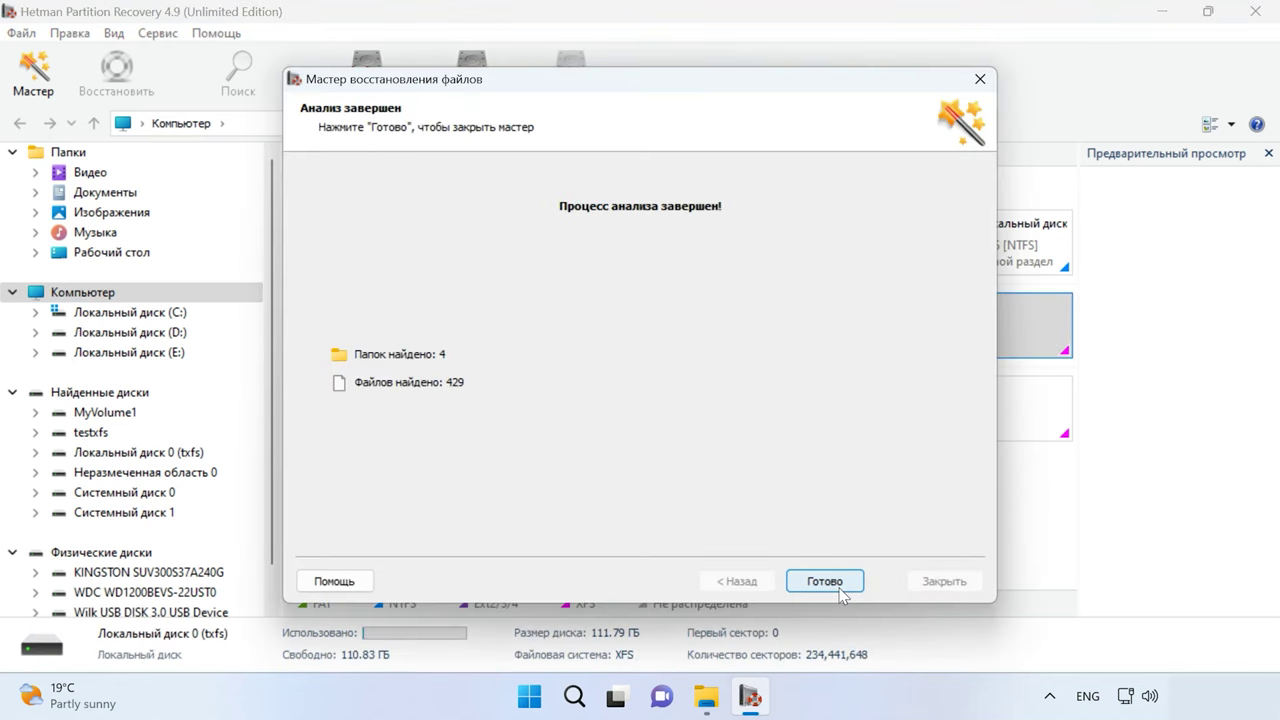
{"action": "left_click", "coordinate": [826, 584]}
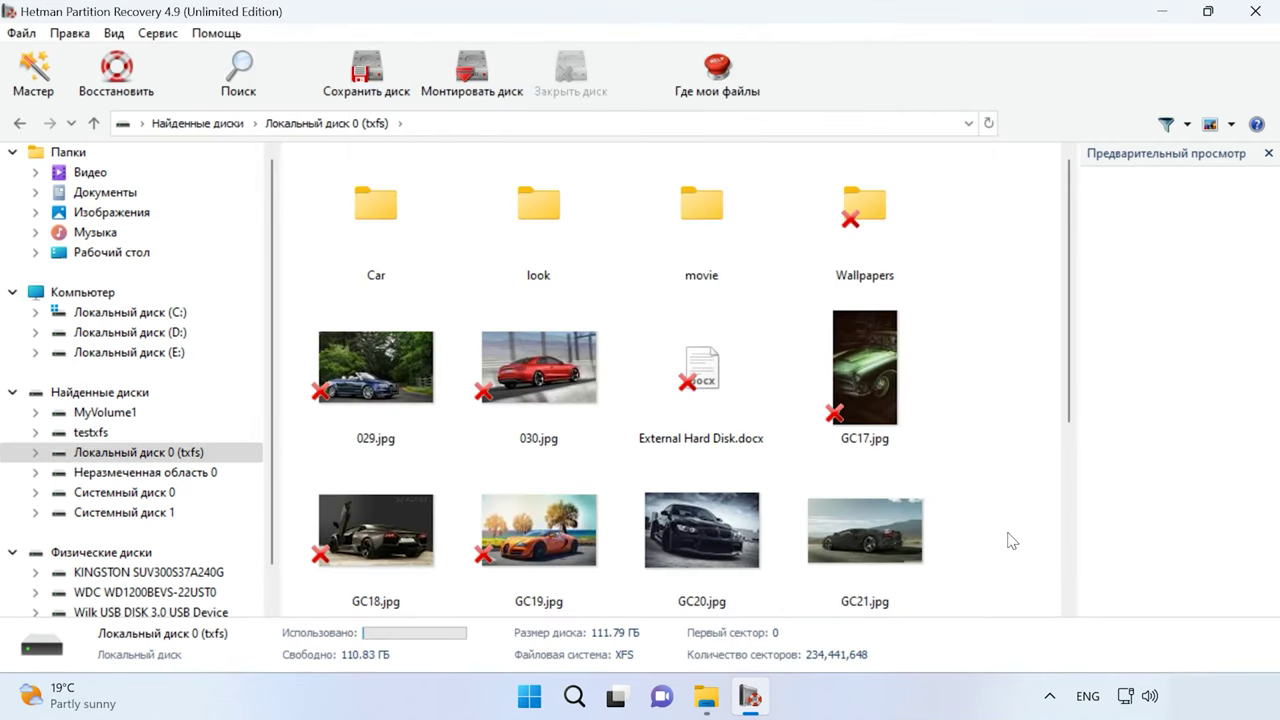
Check the found files by previewing the pictures GC17.jpg and GC20.jpg and the document Headphones.docx.
{"action": "left_click", "coordinate": [868, 410]}
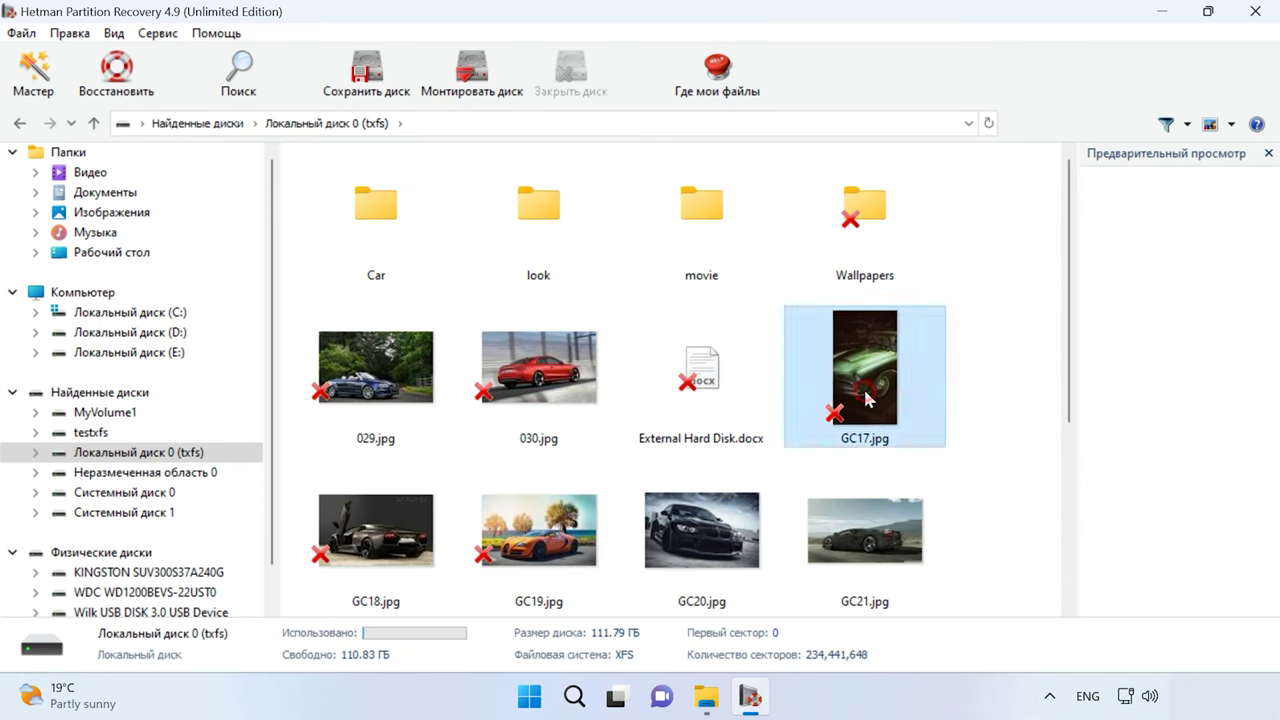
{"action": "scroll", "coordinate": [1000, 445], "scroll_direction": "down", "scroll_amount": 2}
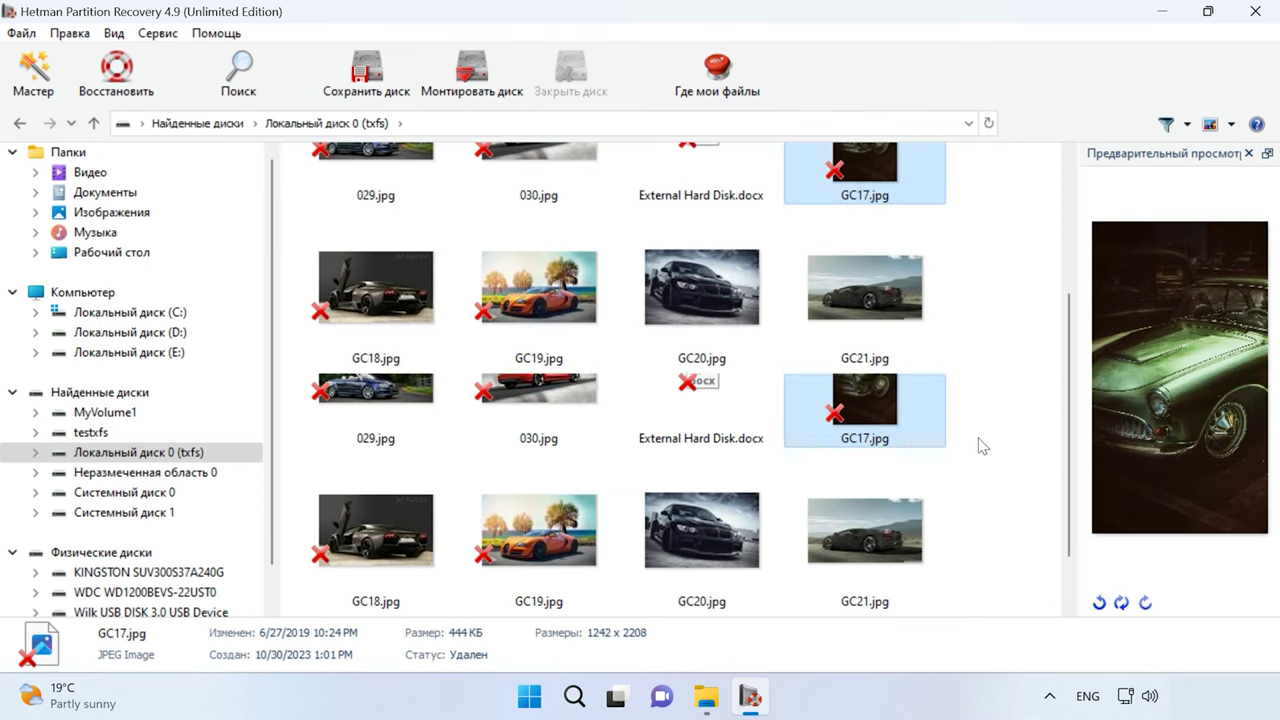
{"action": "left_click", "coordinate": [685, 330]}
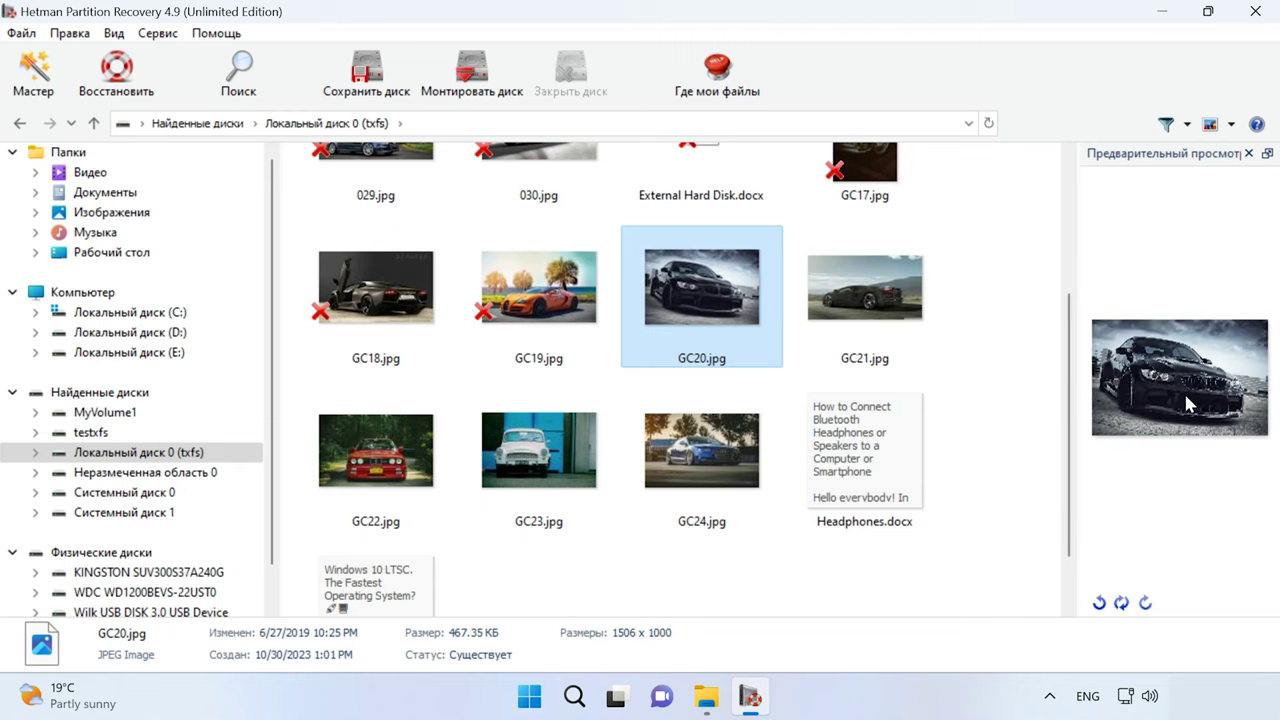
{"action": "left_click", "coordinate": [832, 450]}
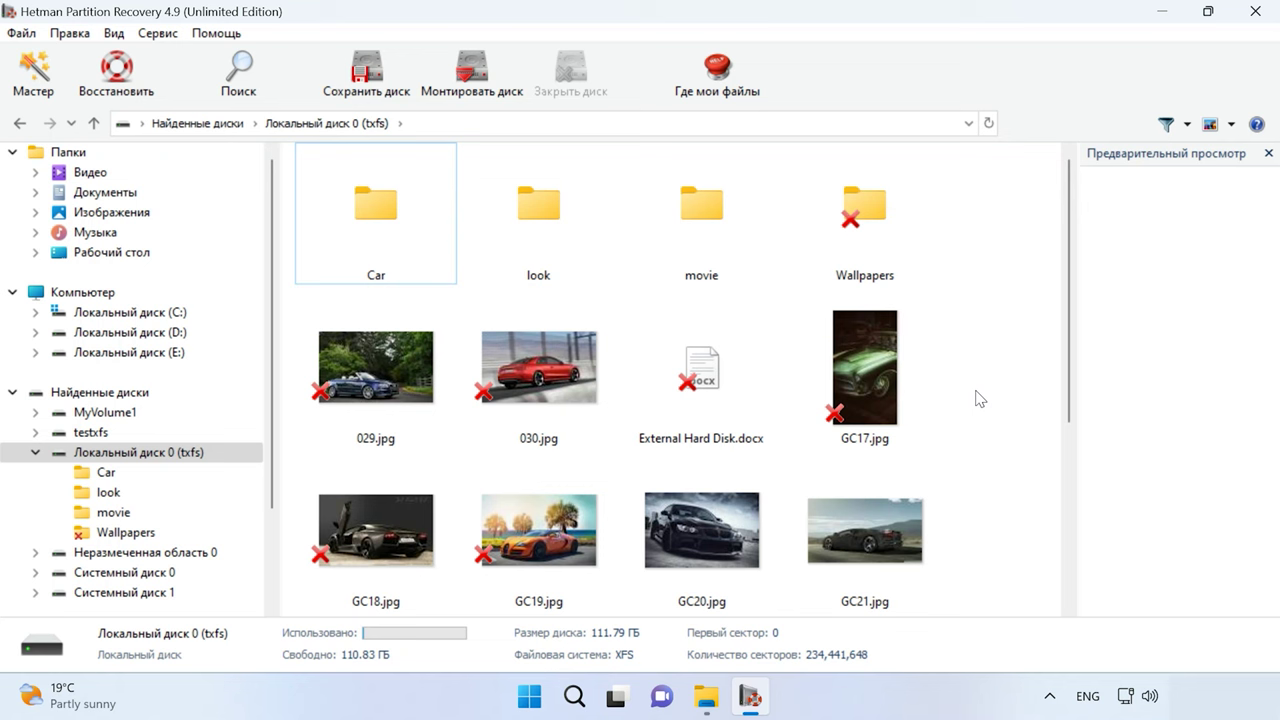
Recover GC18.jpg, GC19.jpg, GC20.jpg and GC21.jpg to the hard disk folder C:\111 and finish the wizard.
{"action": "scroll", "coordinate": [979, 399], "scroll_direction": "down", "scroll_amount": 3}
{"action": "left_click_drag", "start_coordinate": [994, 303], "coordinate": [403, 298]}
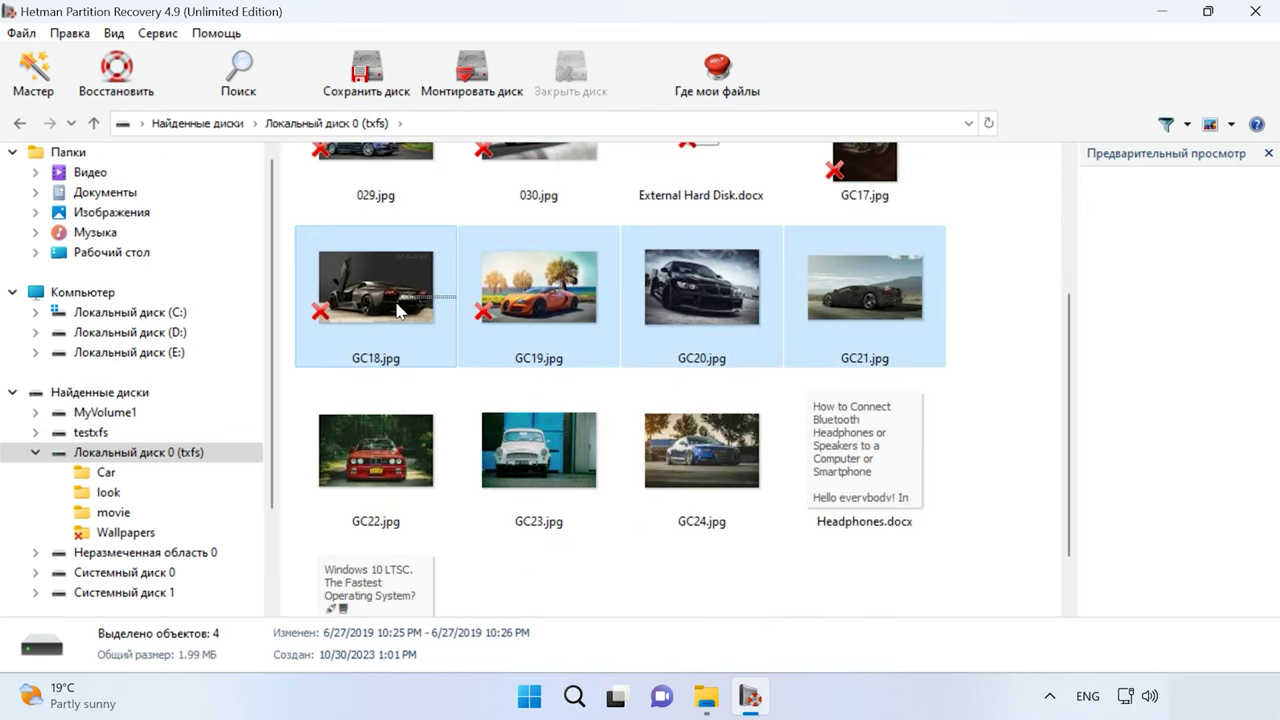
{"action": "left_click", "coordinate": [118, 82]}
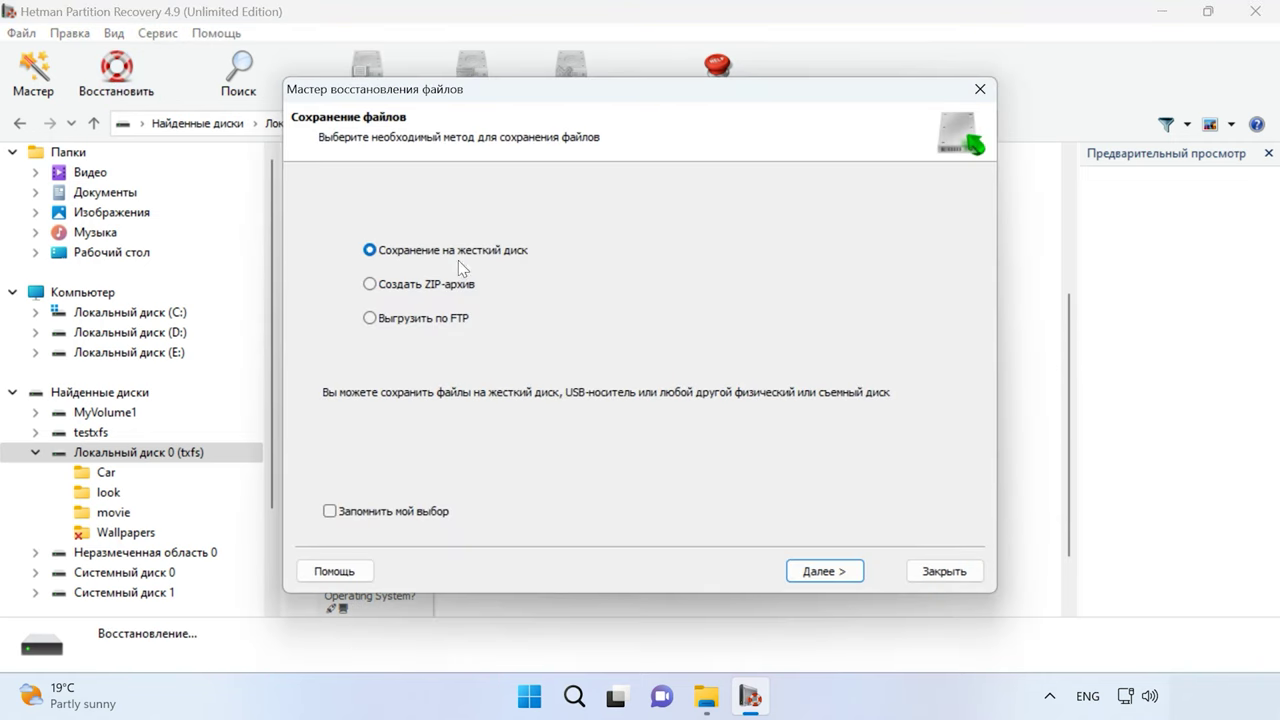
{"action": "left_click", "coordinate": [850, 577]}
{"action": "left_click", "coordinate": [410, 234]}
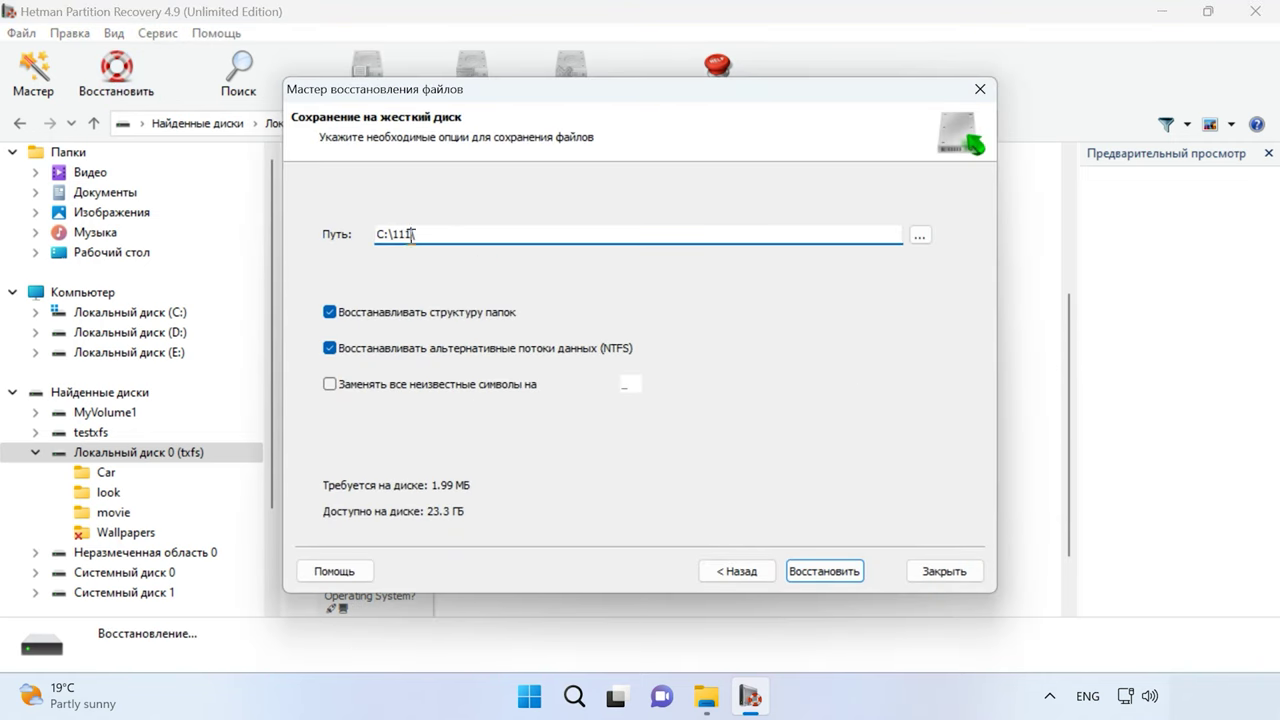
{"action": "left_click", "coordinate": [826, 572]}
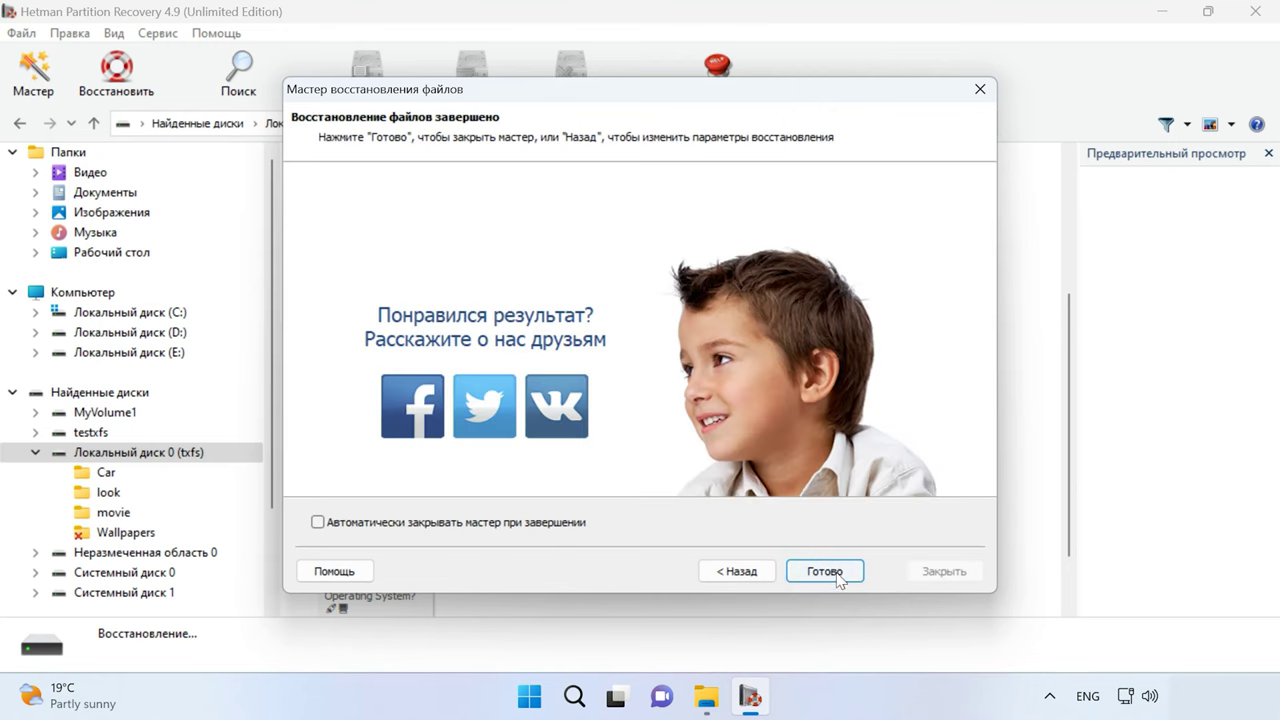
{"action": "left_click", "coordinate": [826, 572]}
Switch to File Explorer and open the folder 111 on Local Disk (C:).
{"action": "left_click", "coordinate": [706, 700]}
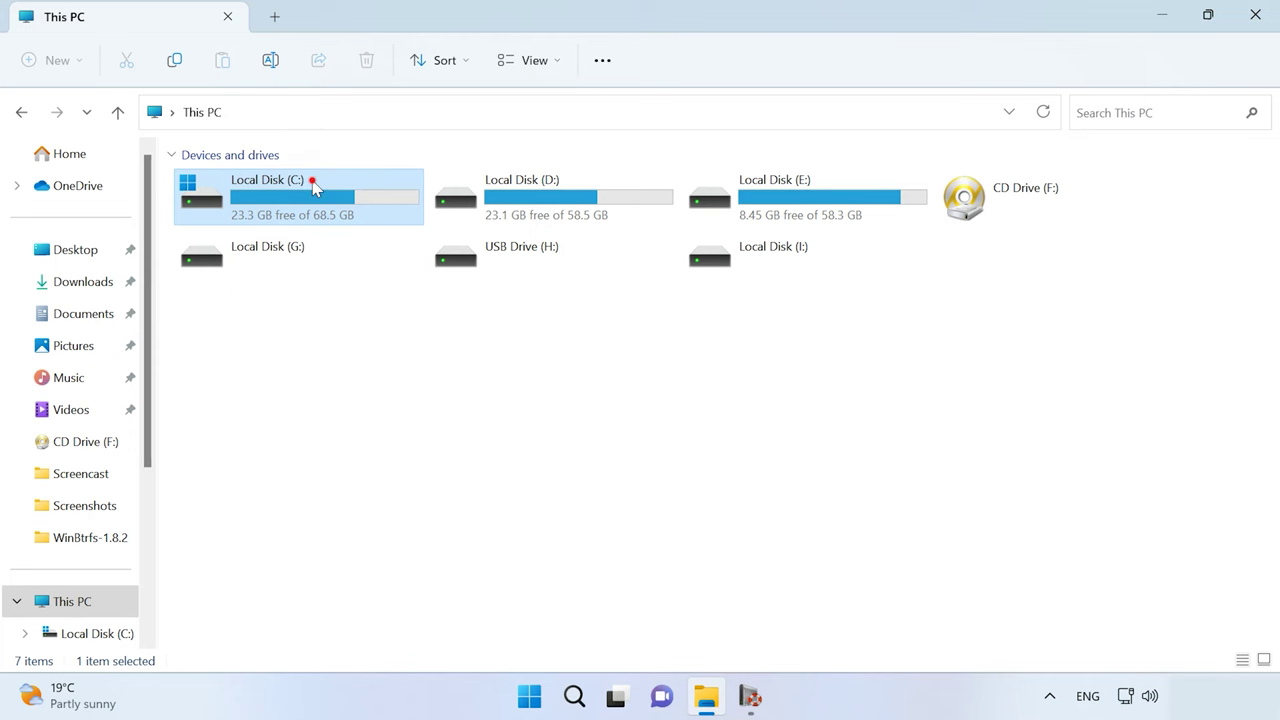
{"action": "double_click", "coordinate": [313, 186]}
{"action": "double_click", "coordinate": [236, 249]}
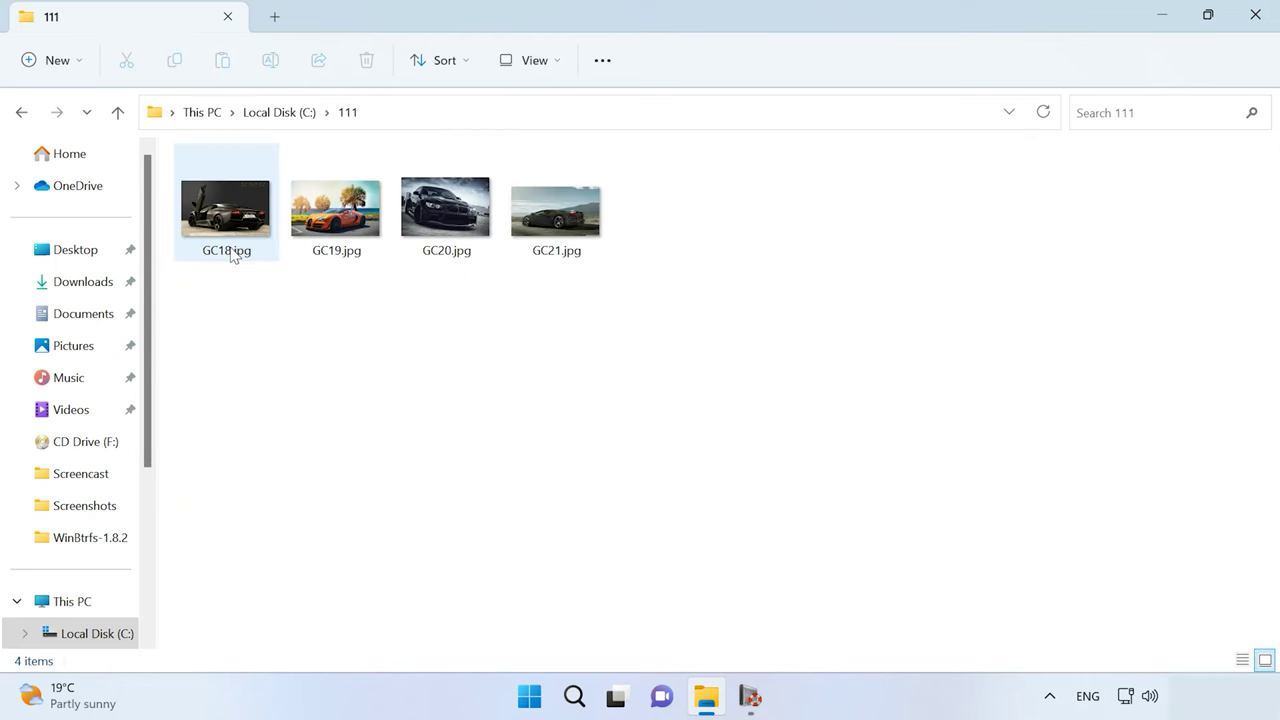
View the recovered images from GC21.jpg back to GC18.jpg, and close the image viewer.
{"action": "double_click", "coordinate": [598, 232]}
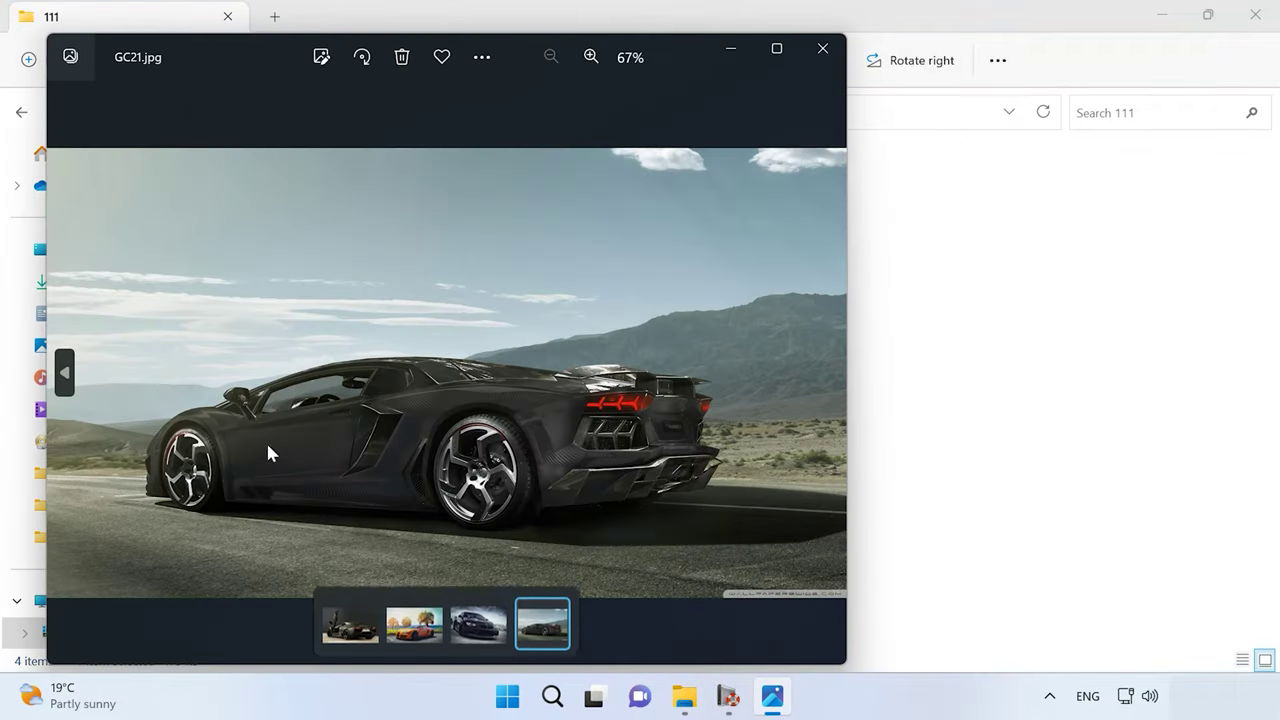
{"action": "left_click", "coordinate": [64, 375]}
{"action": "left_click", "coordinate": [64, 375]}
{"action": "left_click", "coordinate": [64, 375]}
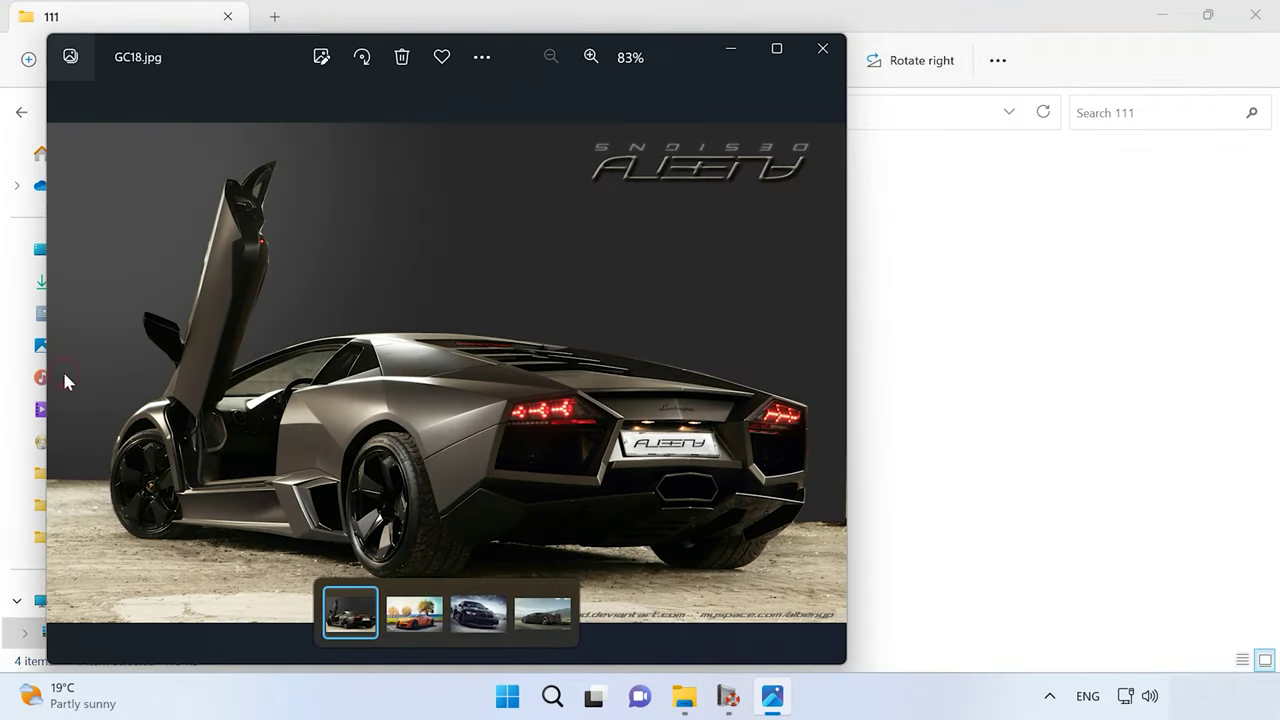
{"action": "left_click", "coordinate": [822, 48]}
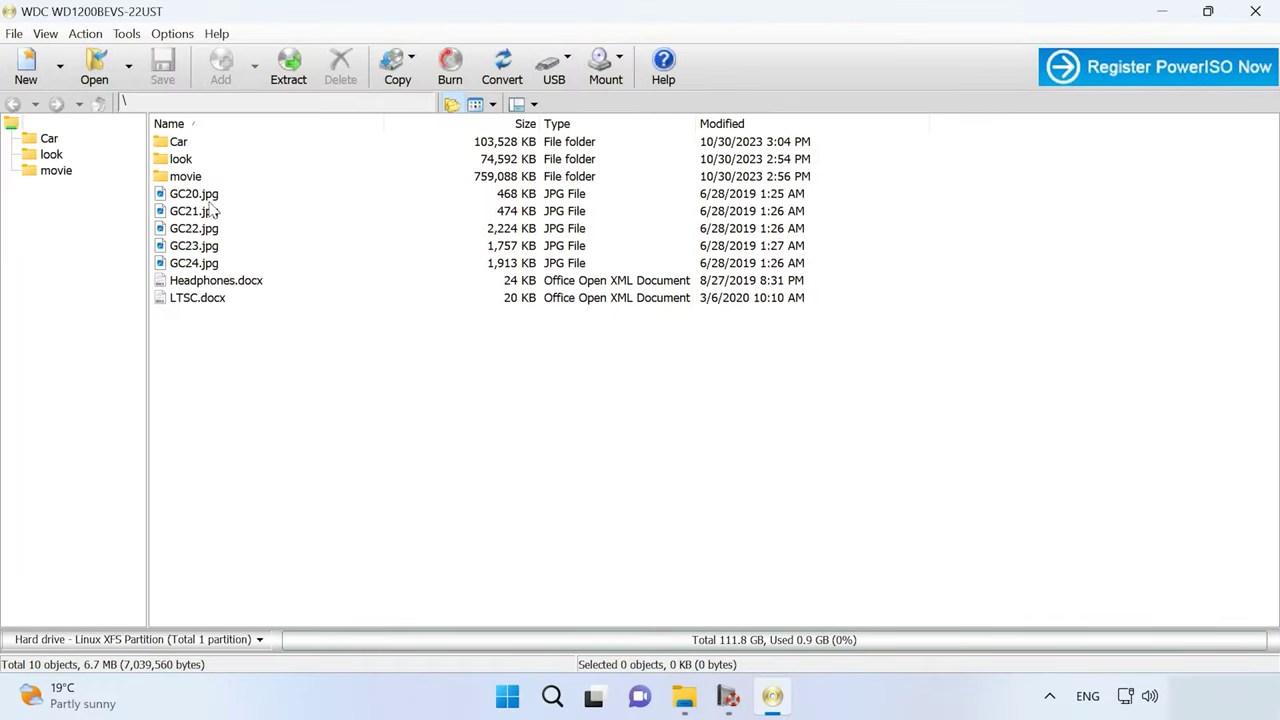
View GC20.jpg from the Linux XFS partition's root folder, close it, and open GC21.jpg for viewing.
{"action": "left_click", "coordinate": [207, 196]}
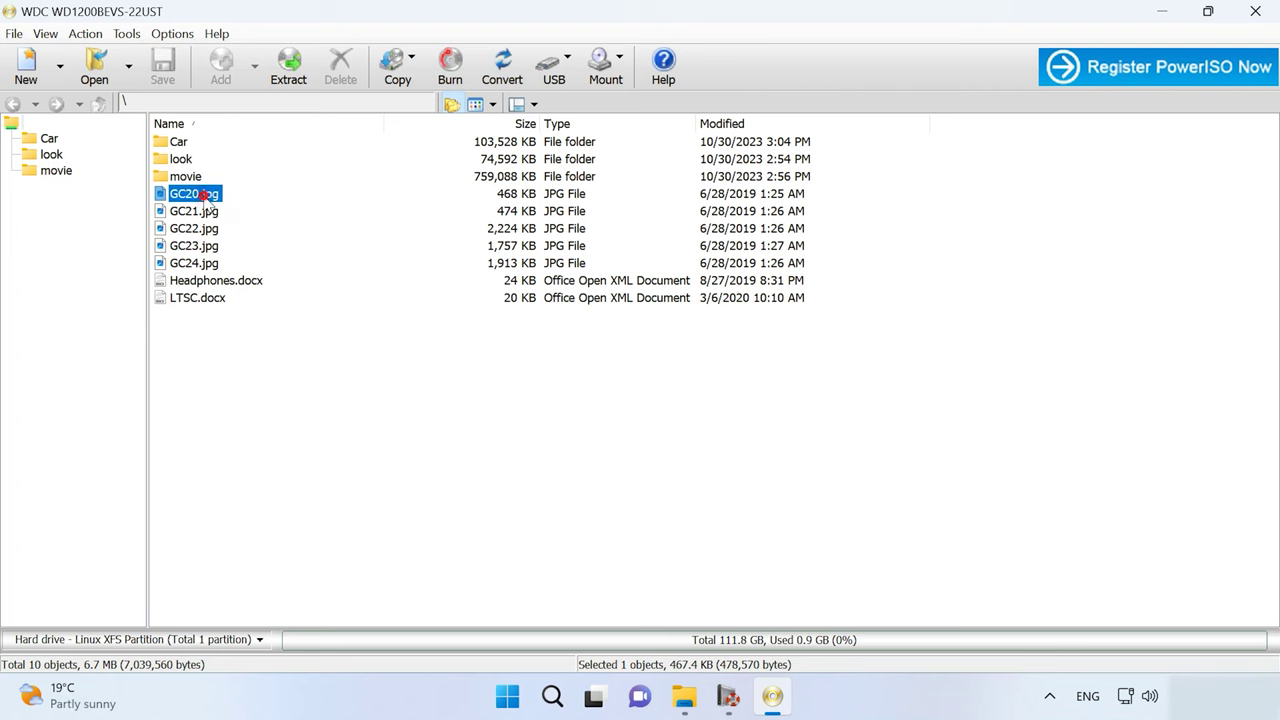
{"action": "double_click", "coordinate": [207, 196]}
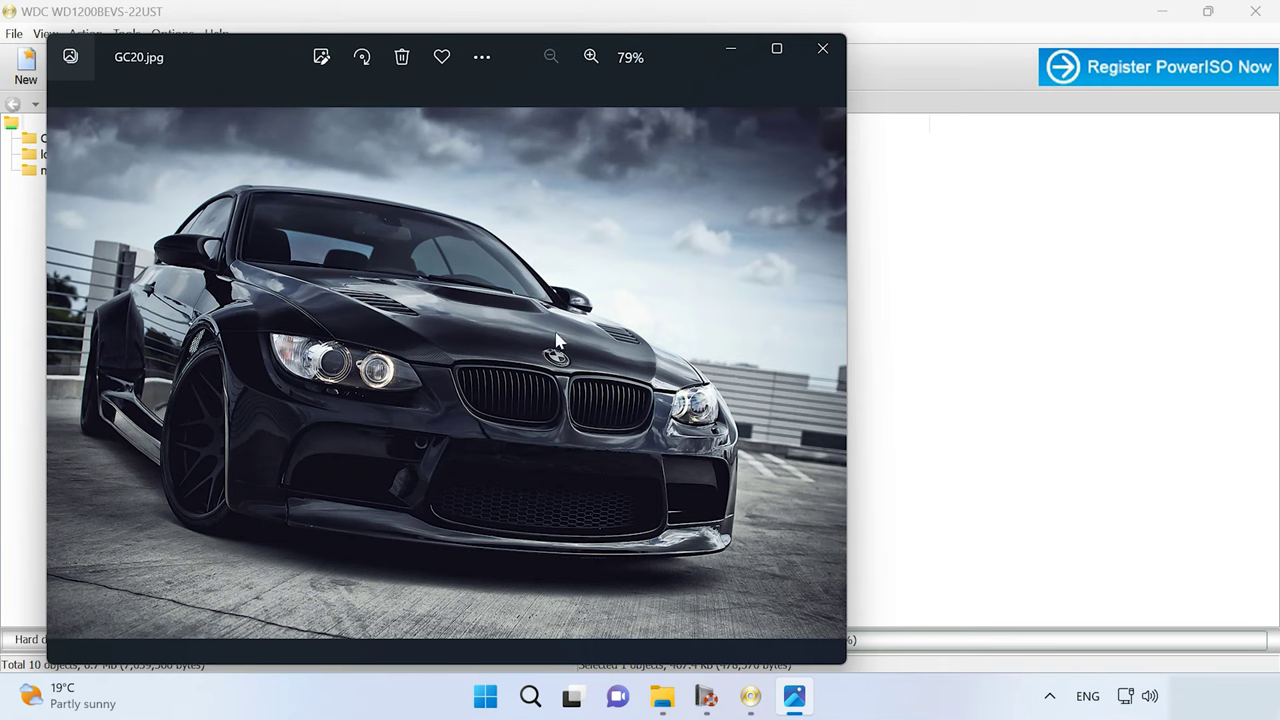
{"action": "left_click", "coordinate": [822, 48]}
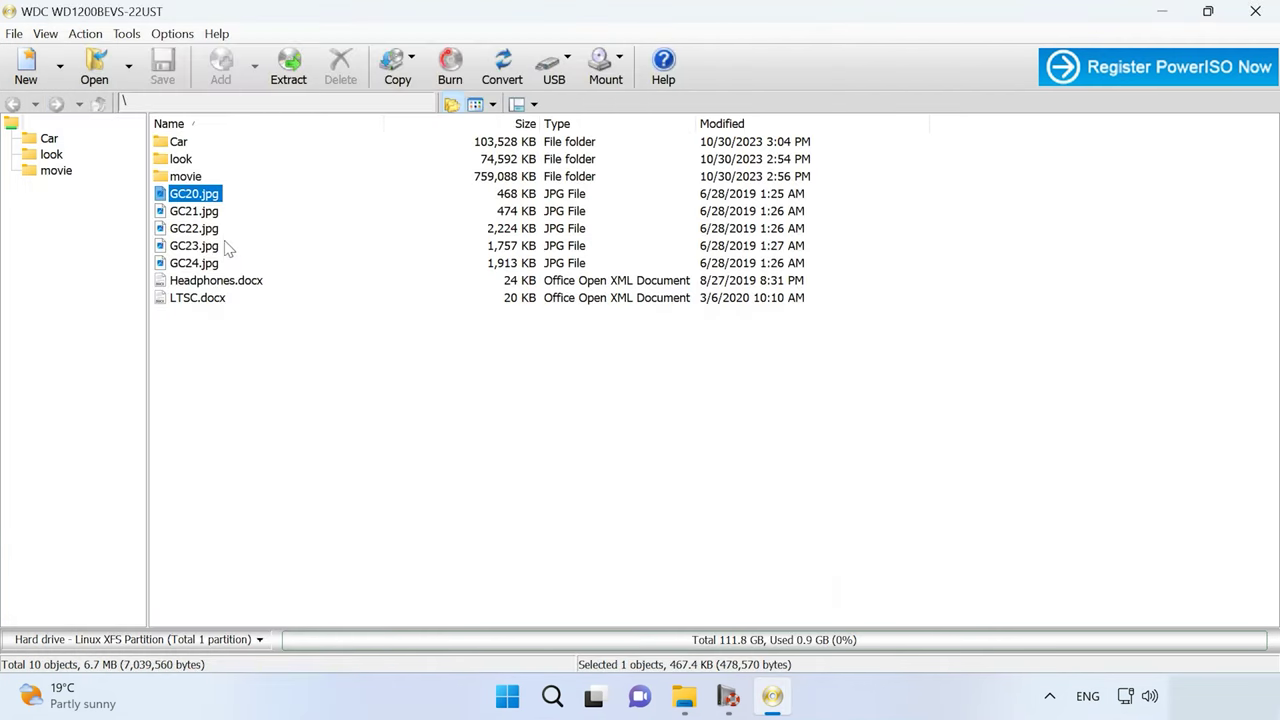
{"action": "double_click", "coordinate": [200, 212]}
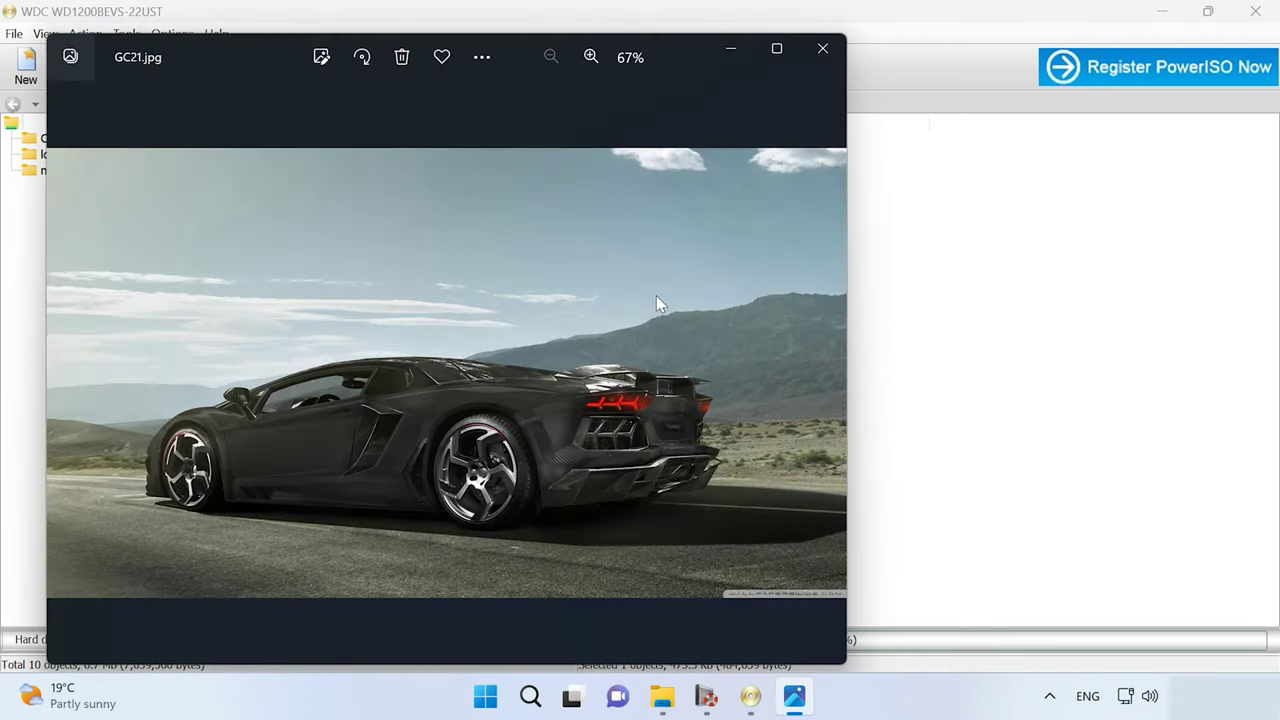
Close the GC21.jpg preview and extract GC20.jpg, GC21.jpg, GC22.jpg and GC23.jpg from the XFS partition to C:\101.
{"action": "left_click", "coordinate": [822, 48]}
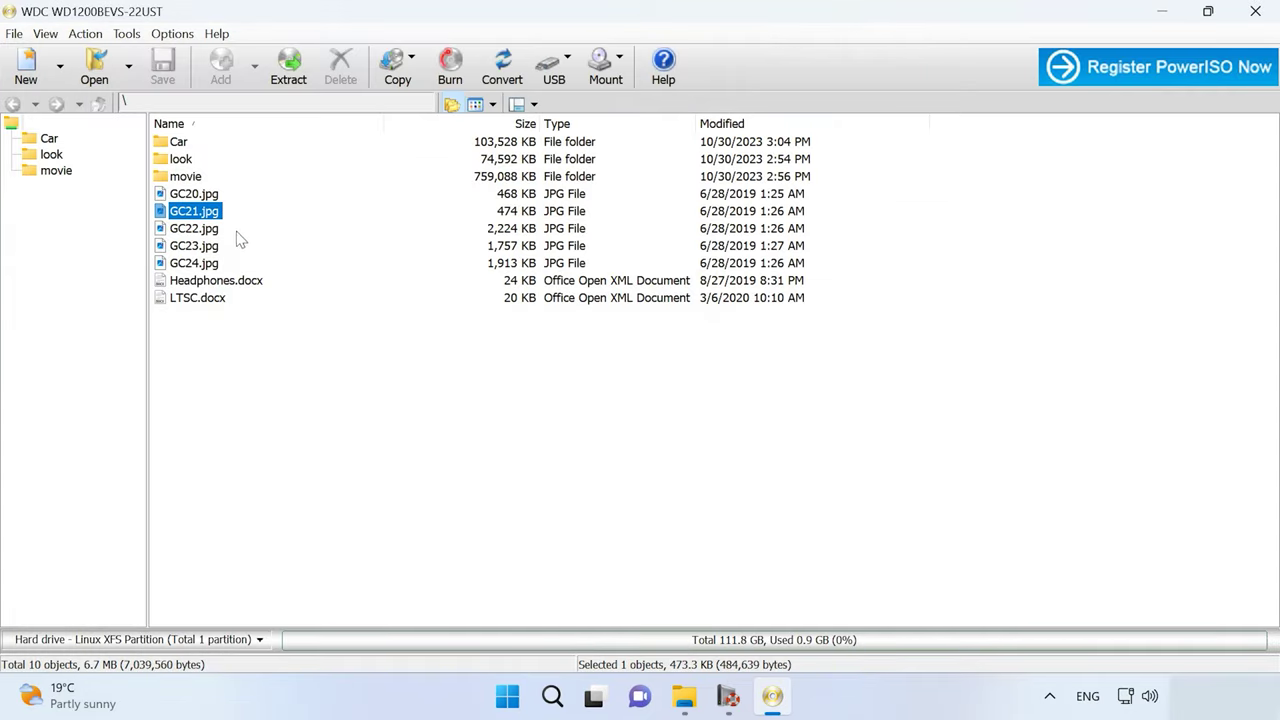
{"action": "left_click_drag", "start_coordinate": [251, 250], "coordinate": [207, 198]}
{"action": "right_click", "coordinate": [206, 207]}
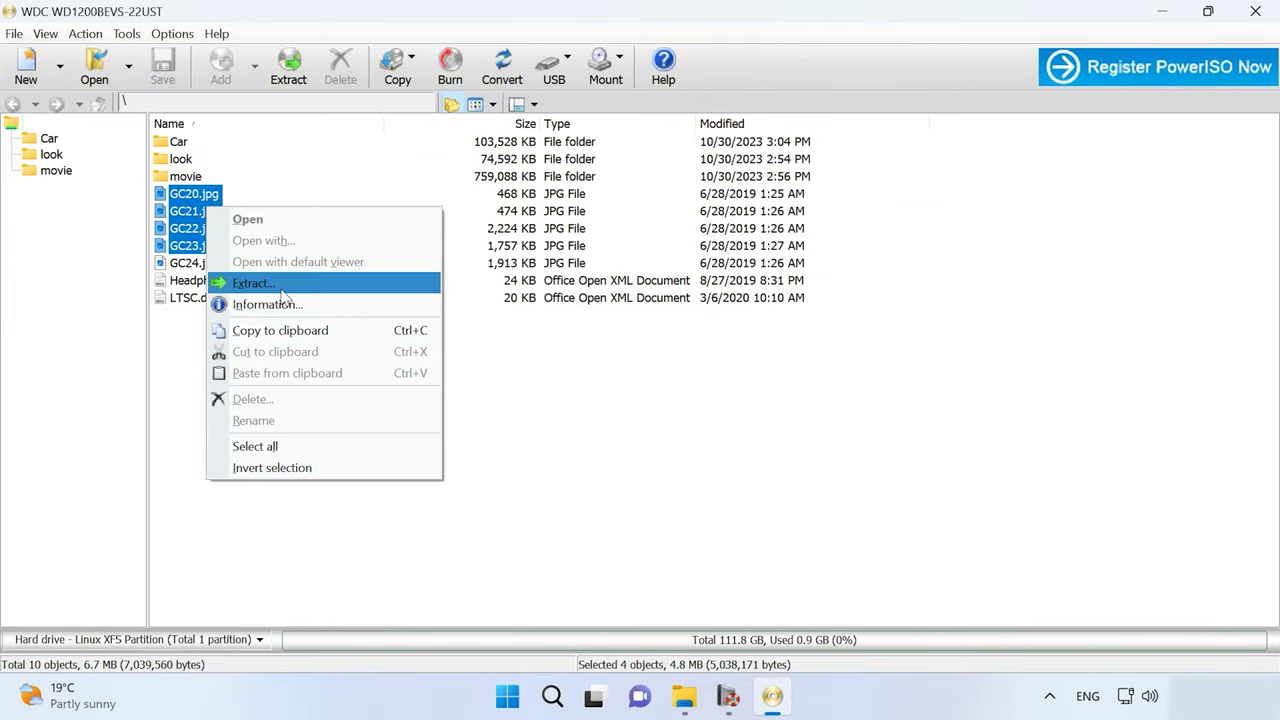
{"action": "left_click", "coordinate": [313, 286]}
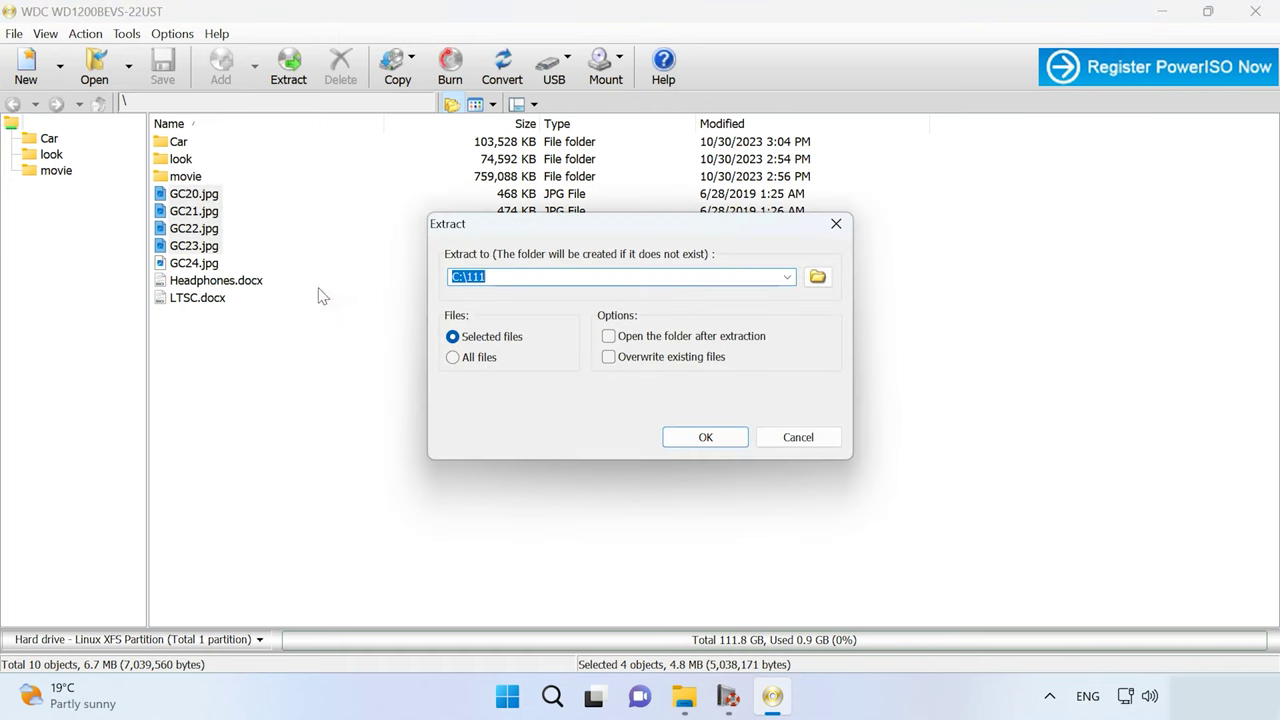
{"action": "left_click", "coordinate": [816, 277]}
{"action": "left_click", "coordinate": [580, 287]}
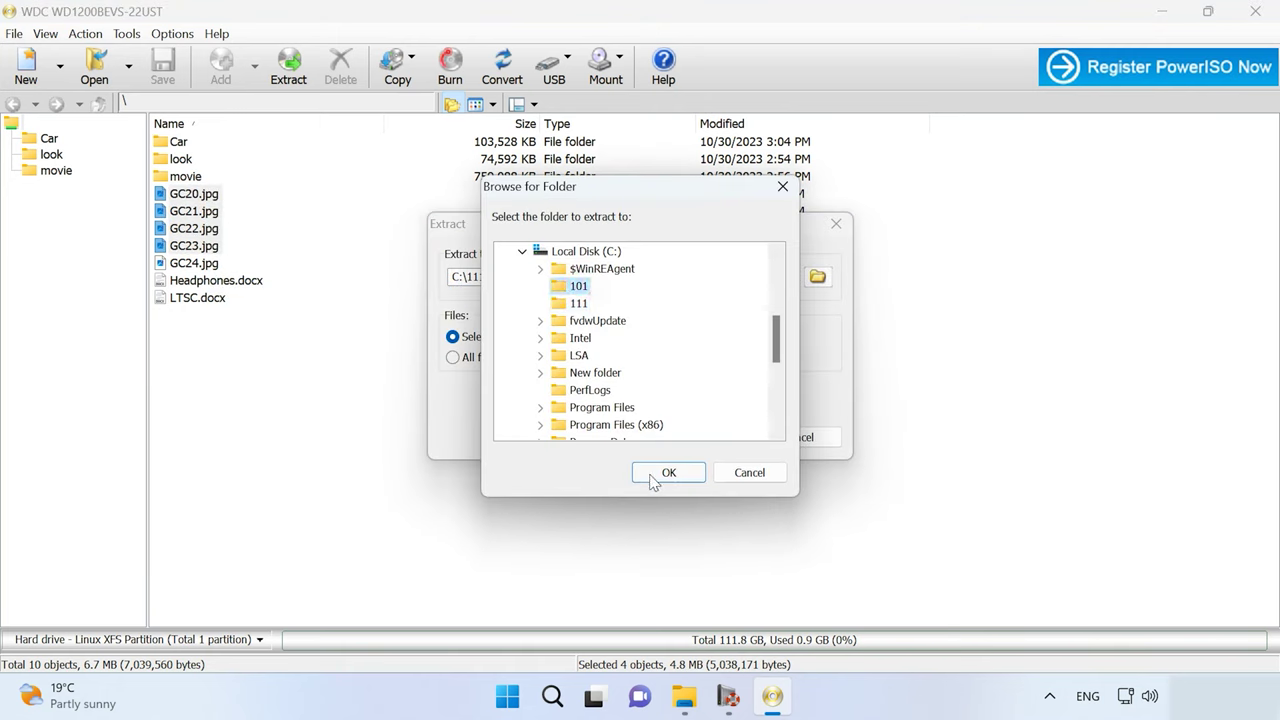
{"action": "left_click", "coordinate": [656, 470]}
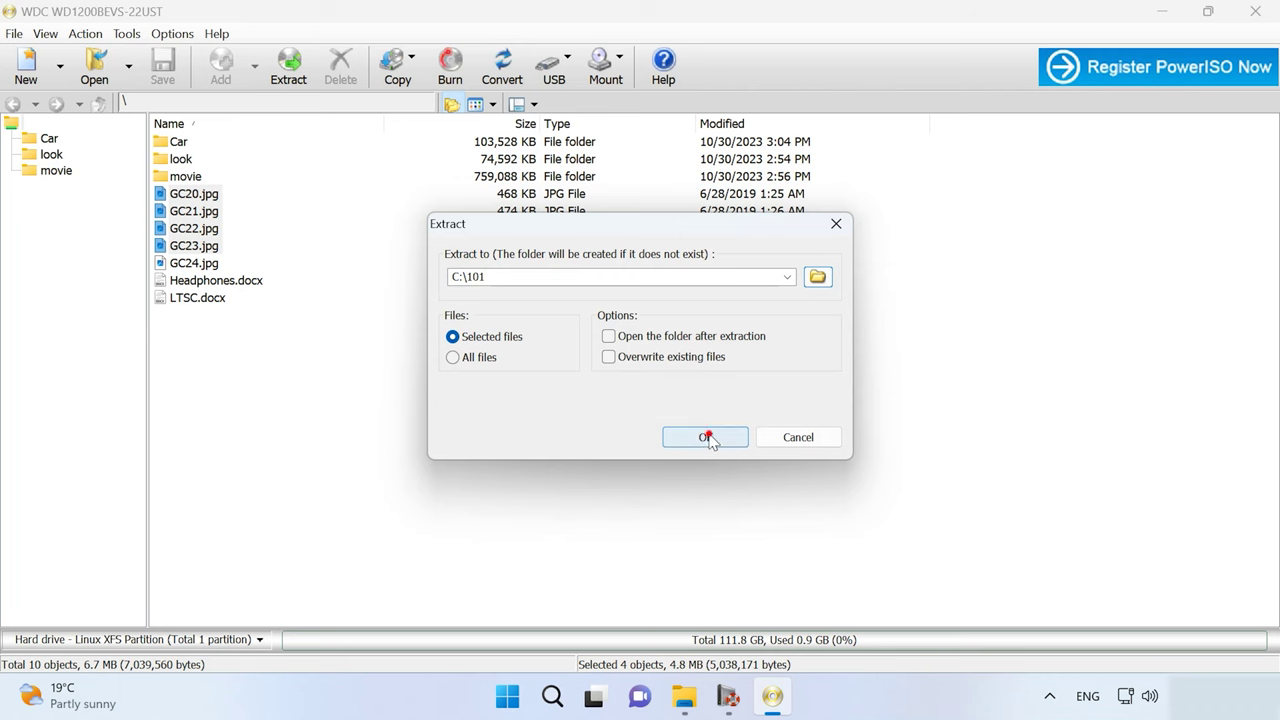
{"action": "left_click", "coordinate": [705, 438]}
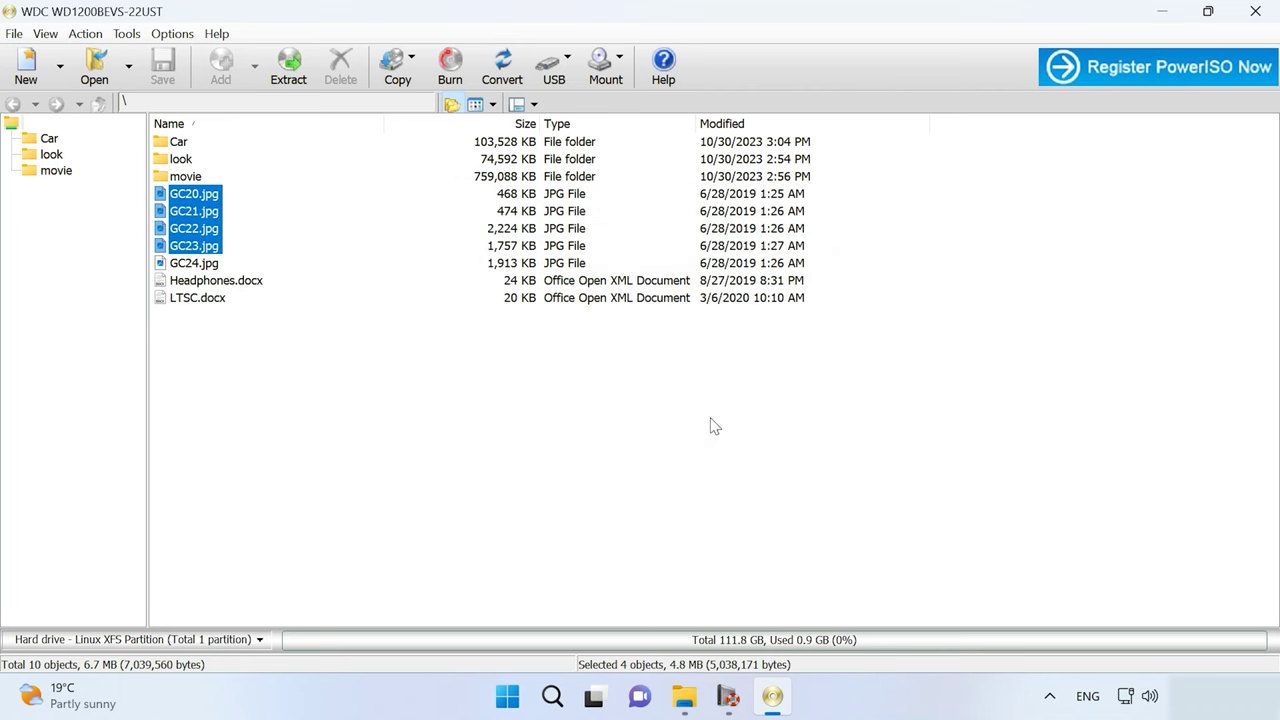
Check the extracted images in folder 101 on Local Disk (C:) in File Explorer, and return to PowerISO with no files selected.
{"action": "left_click", "coordinate": [686, 696]}
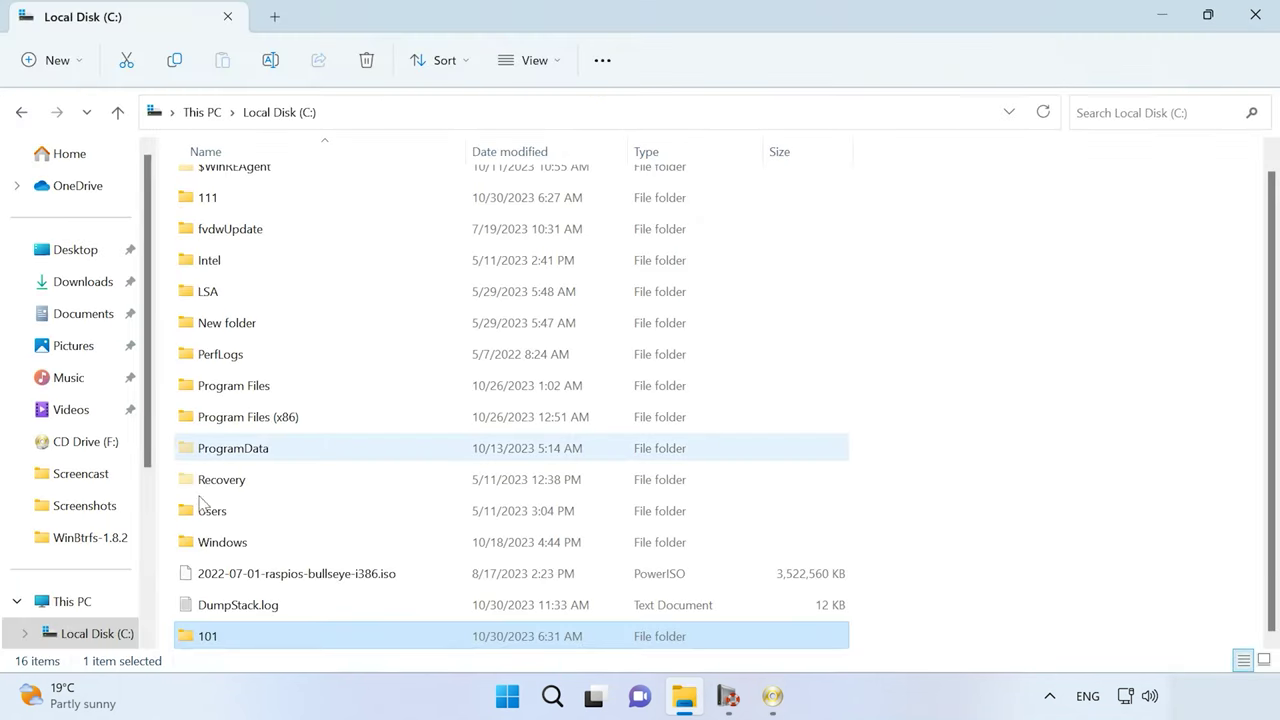
{"action": "double_click", "coordinate": [230, 640]}
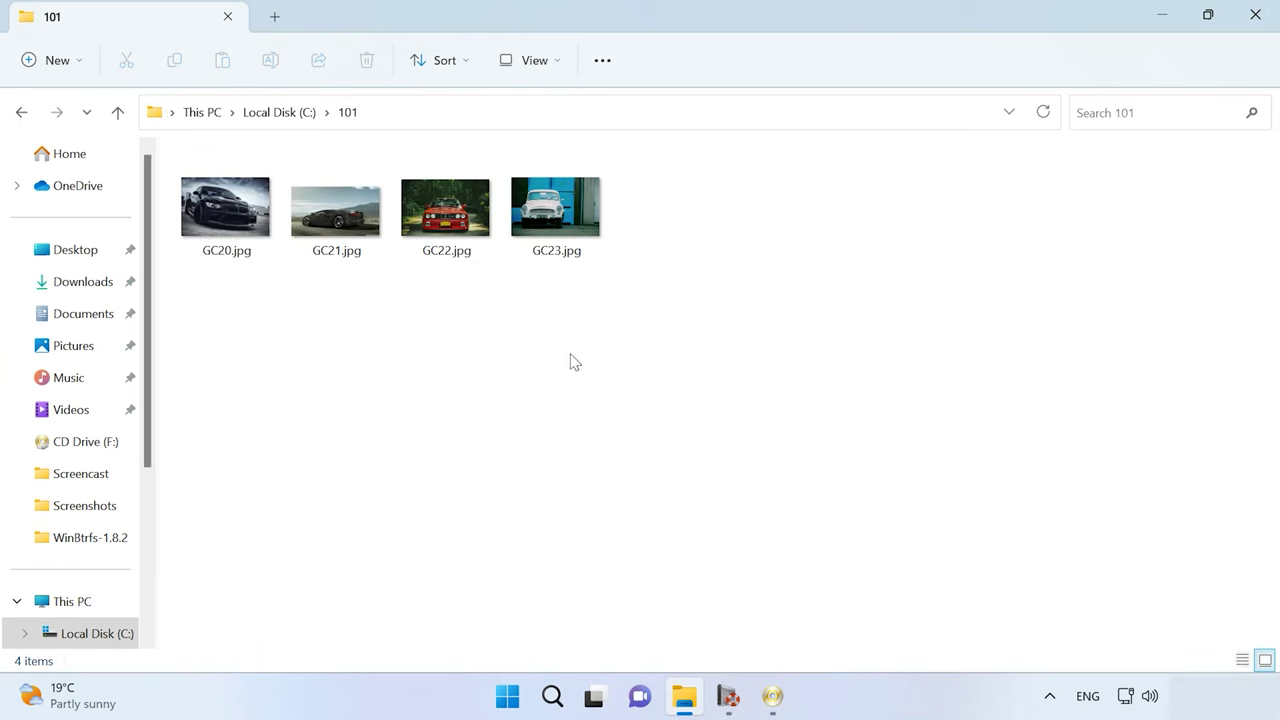
{"action": "left_click", "coordinate": [772, 696]}
{"action": "left_click", "coordinate": [300, 382]}
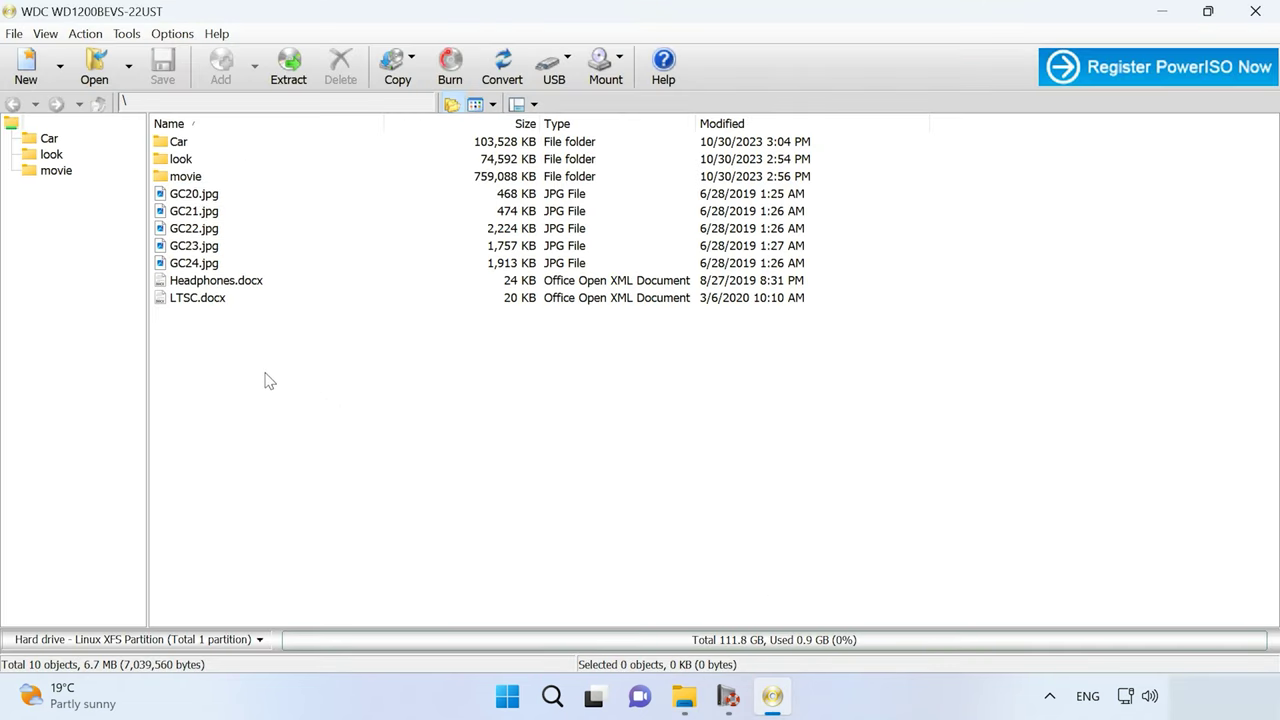
Browse the contents of the Car, look and movie folders on the Linux XFS partition.
{"action": "left_click", "coordinate": [50, 139]}
{"action": "left_click", "coordinate": [50, 155]}
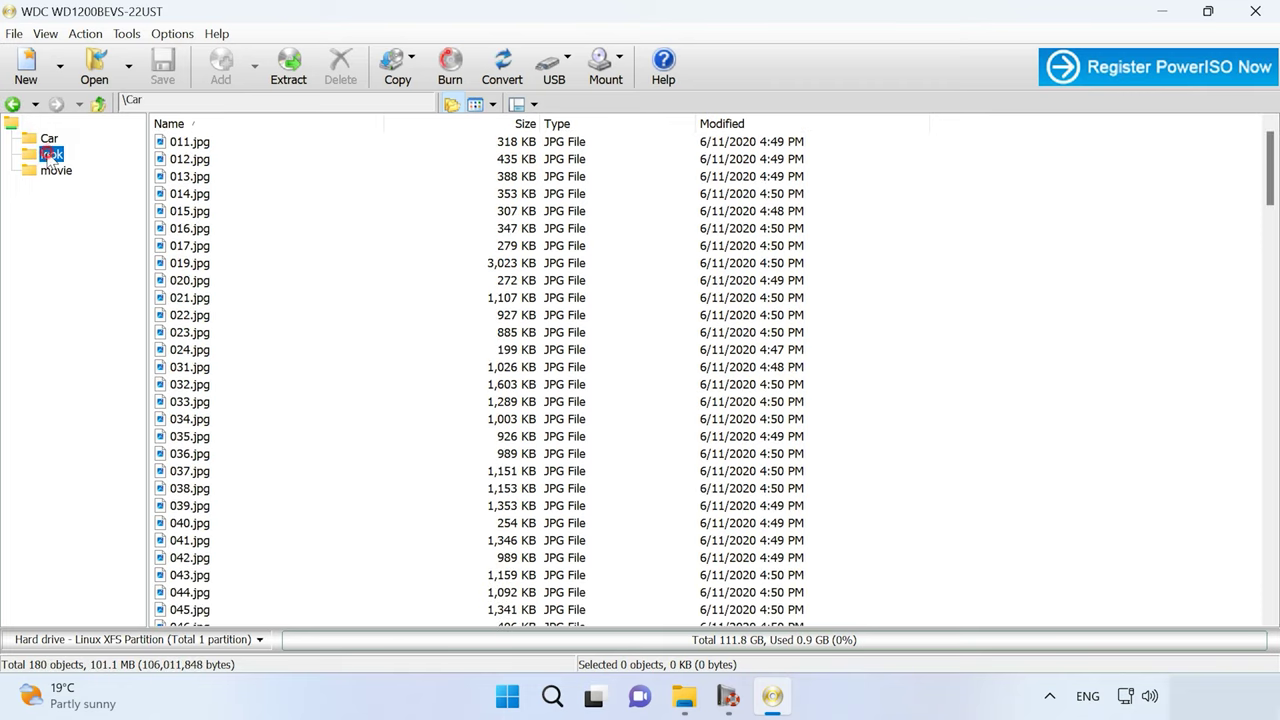
{"action": "left_click", "coordinate": [50, 171]}
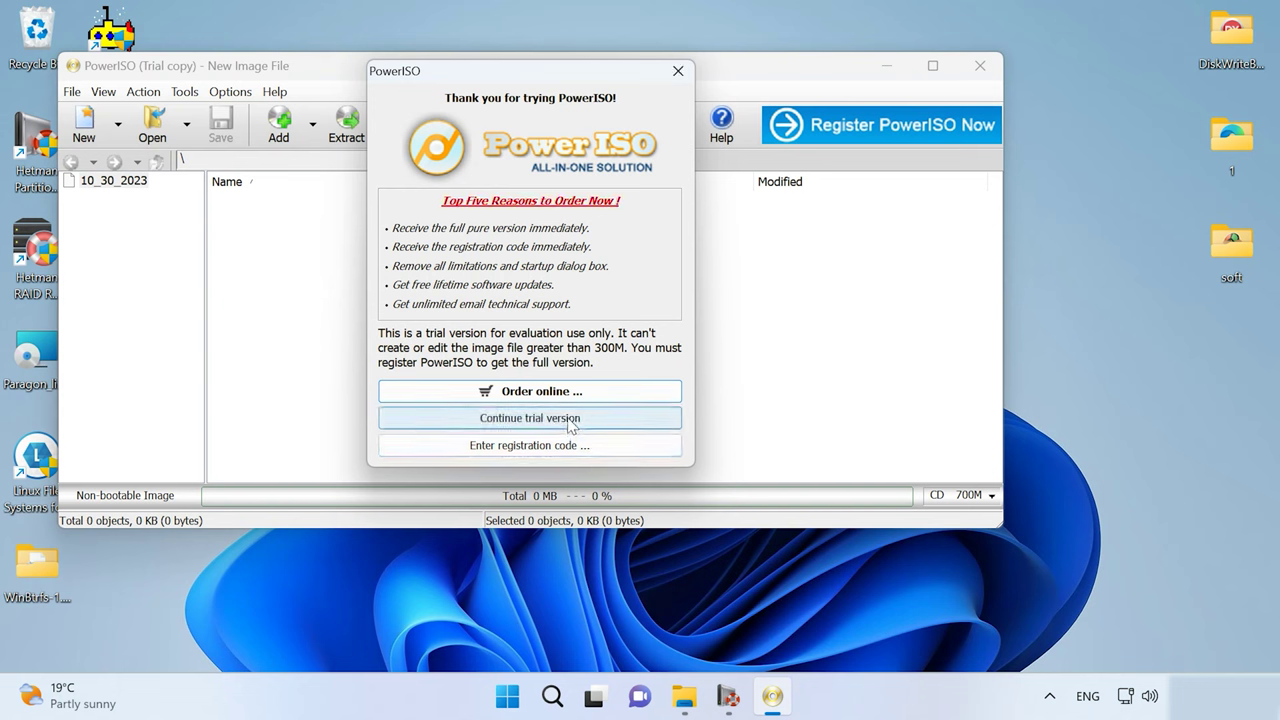
Continue with the trial version and restart PowerISO as administrator to reach the function for opening a USB drive or hard drive.
{"action": "left_click", "coordinate": [572, 422]}
{"action": "left_click", "coordinate": [929, 72]}
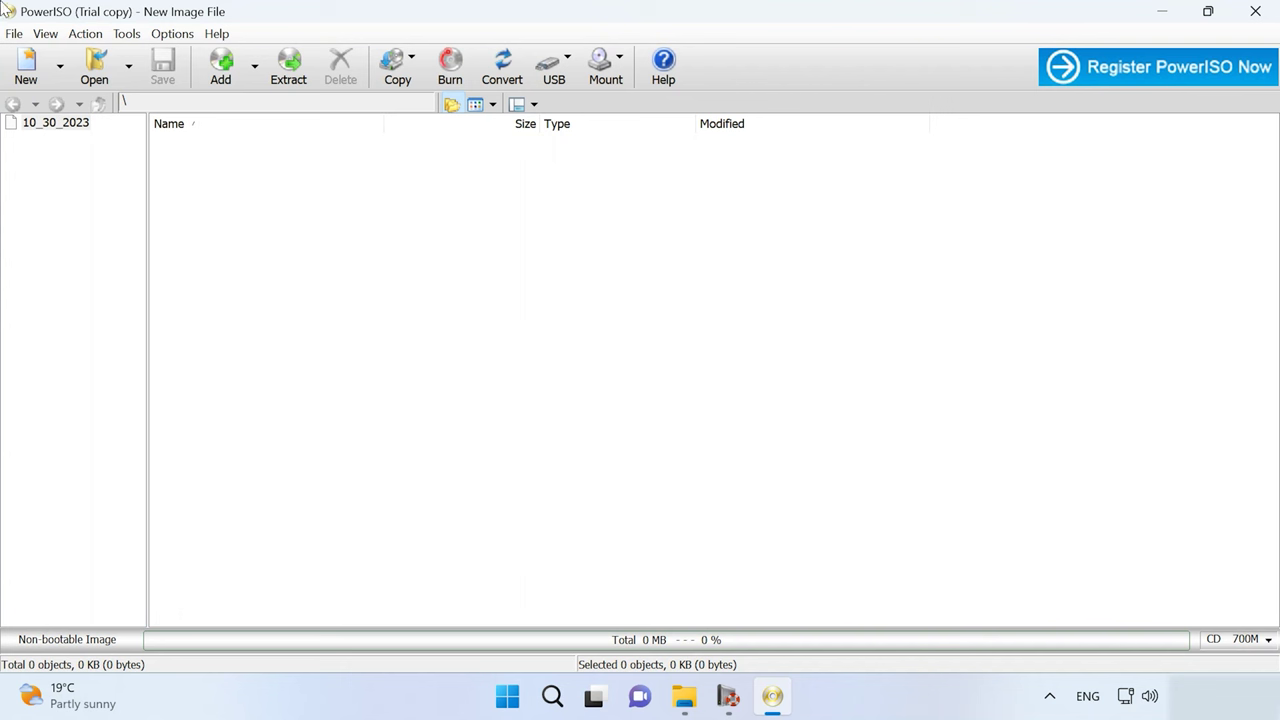
{"action": "left_click", "coordinate": [14, 33]}
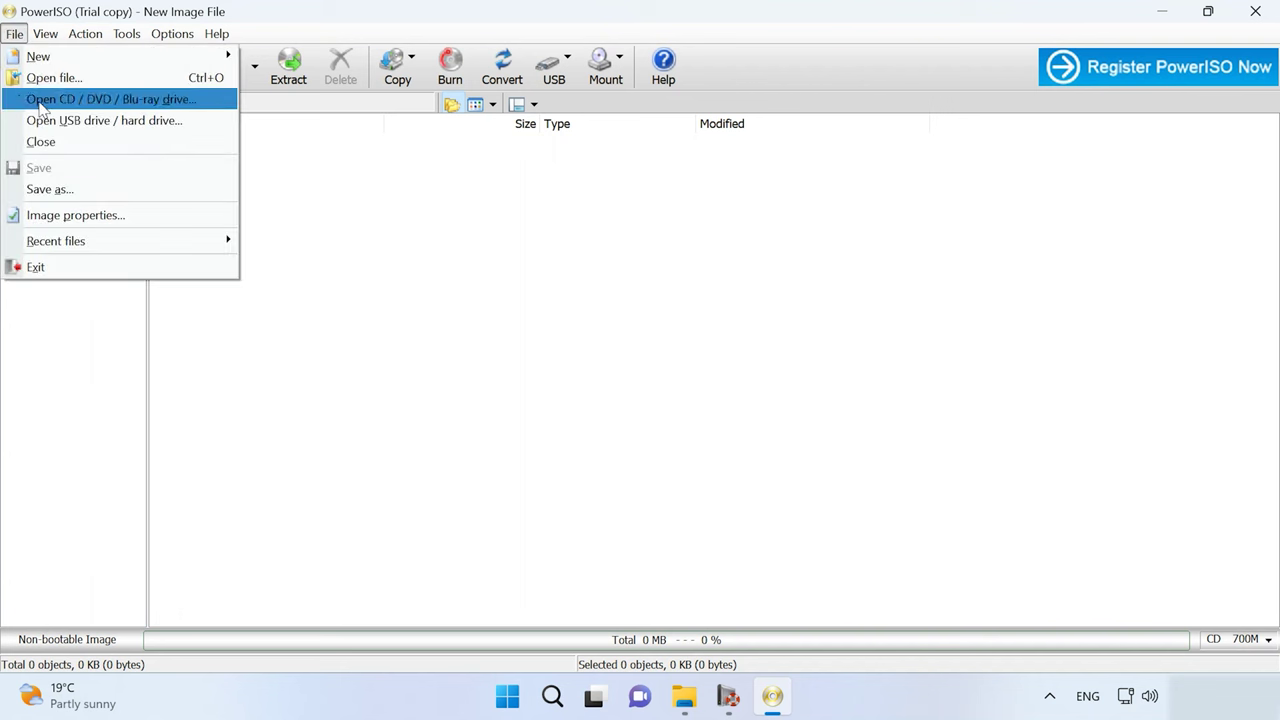
{"action": "left_click", "coordinate": [119, 121]}
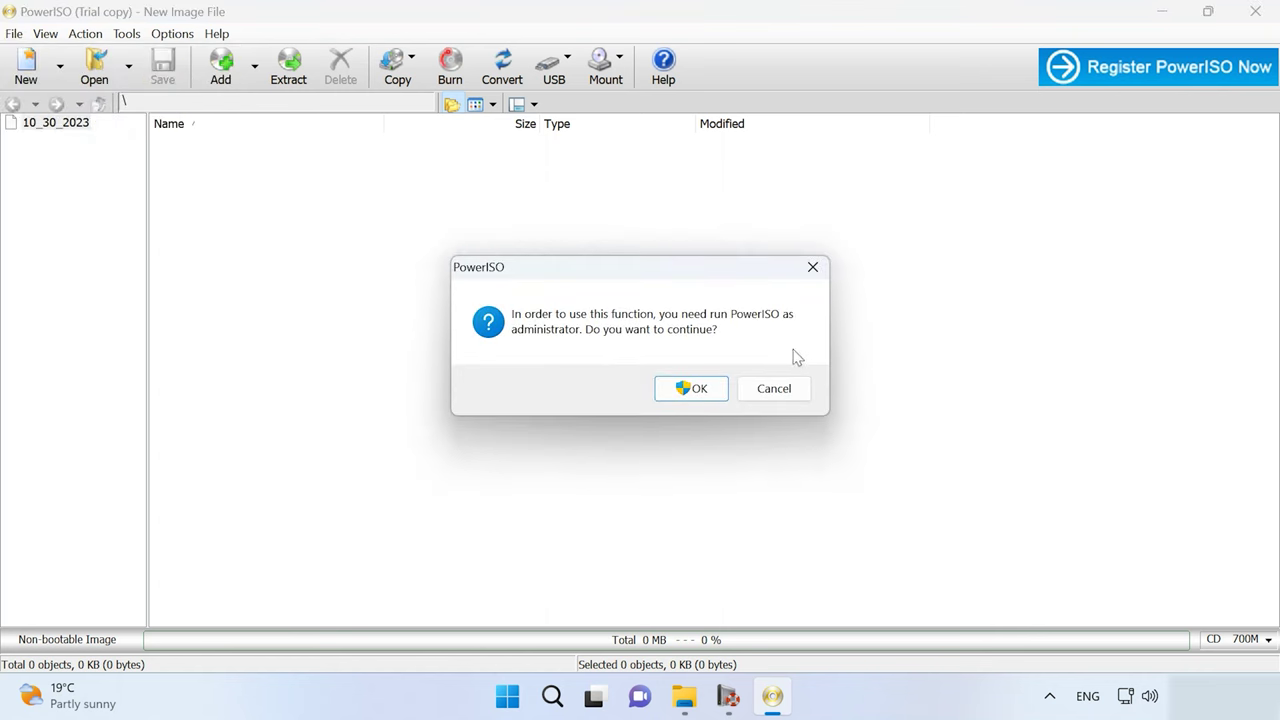
{"action": "left_click", "coordinate": [697, 390]}
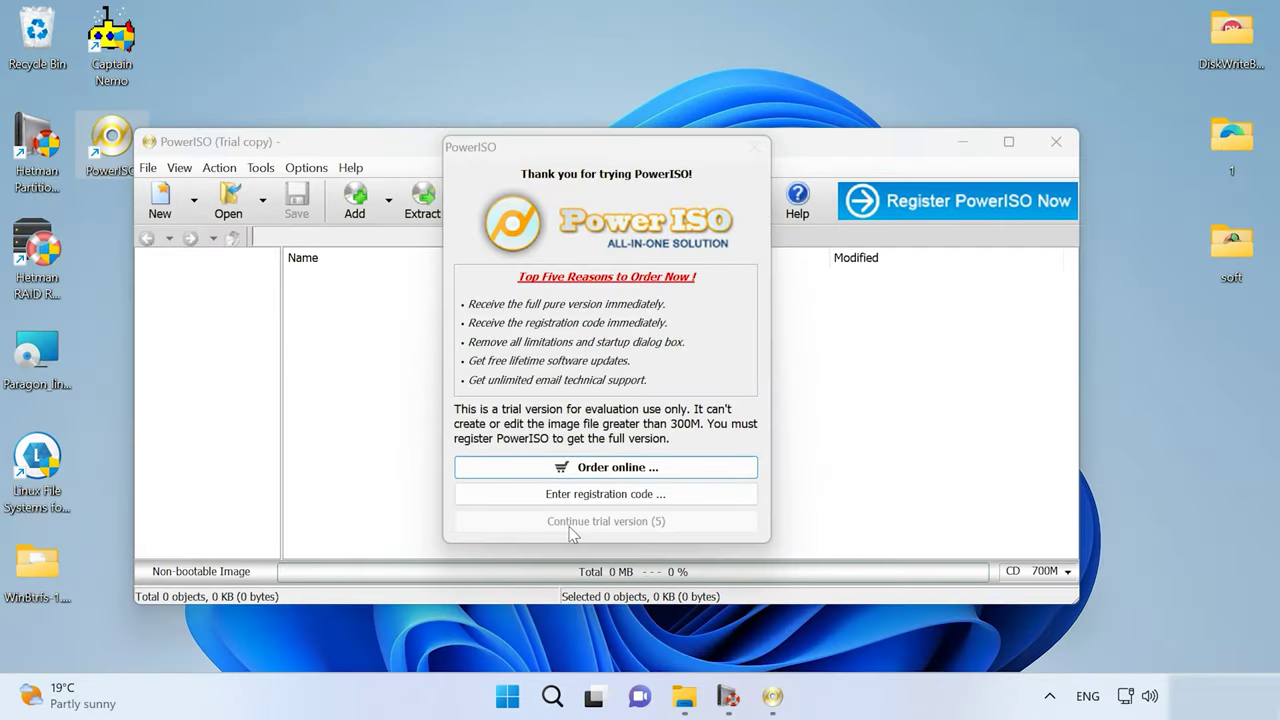
{"action": "left_click", "coordinate": [612, 529]}
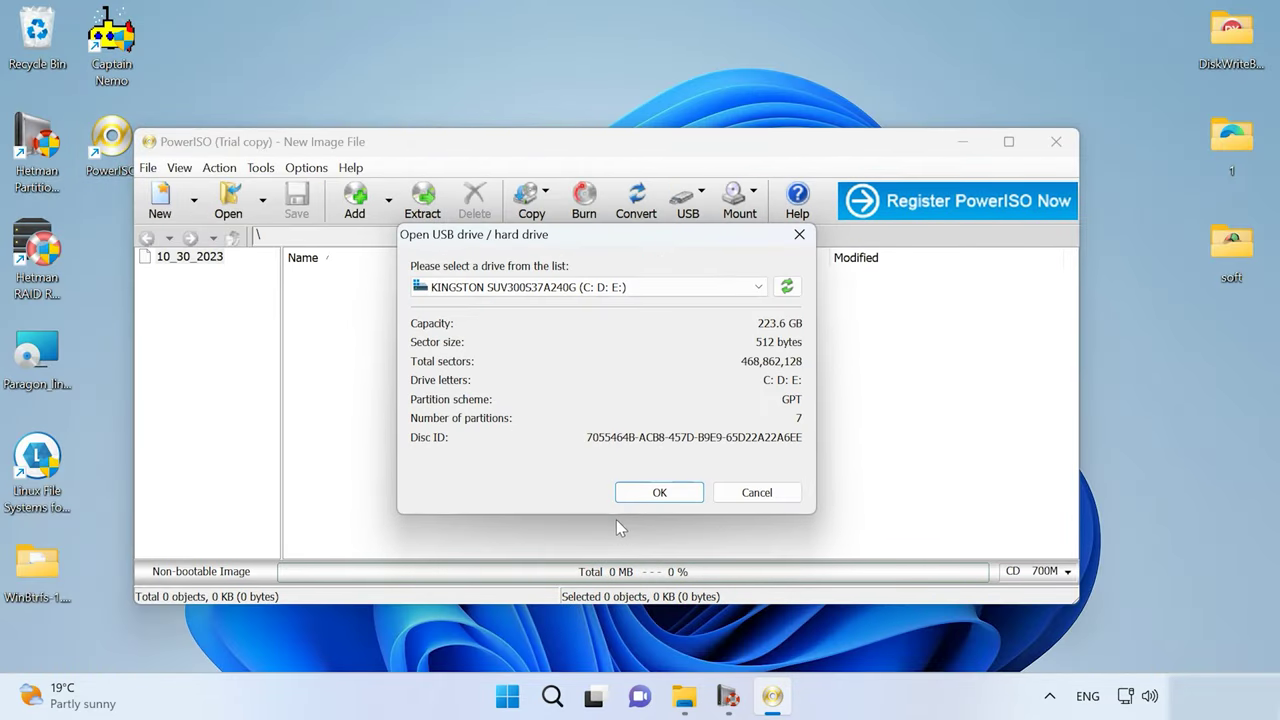
Open the hard drive WDC WD1200BEVS-22UST and maximize the program window.
{"action": "left_click", "coordinate": [720, 290]}
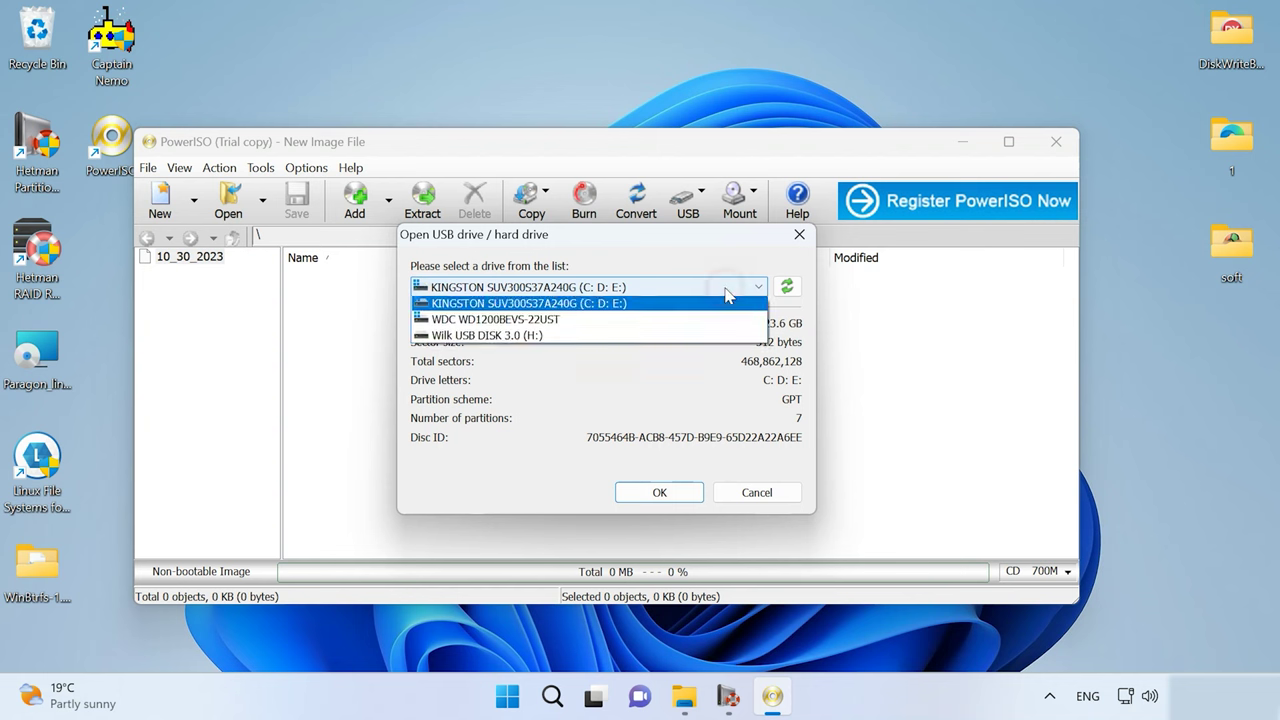
{"action": "left_click", "coordinate": [509, 323]}
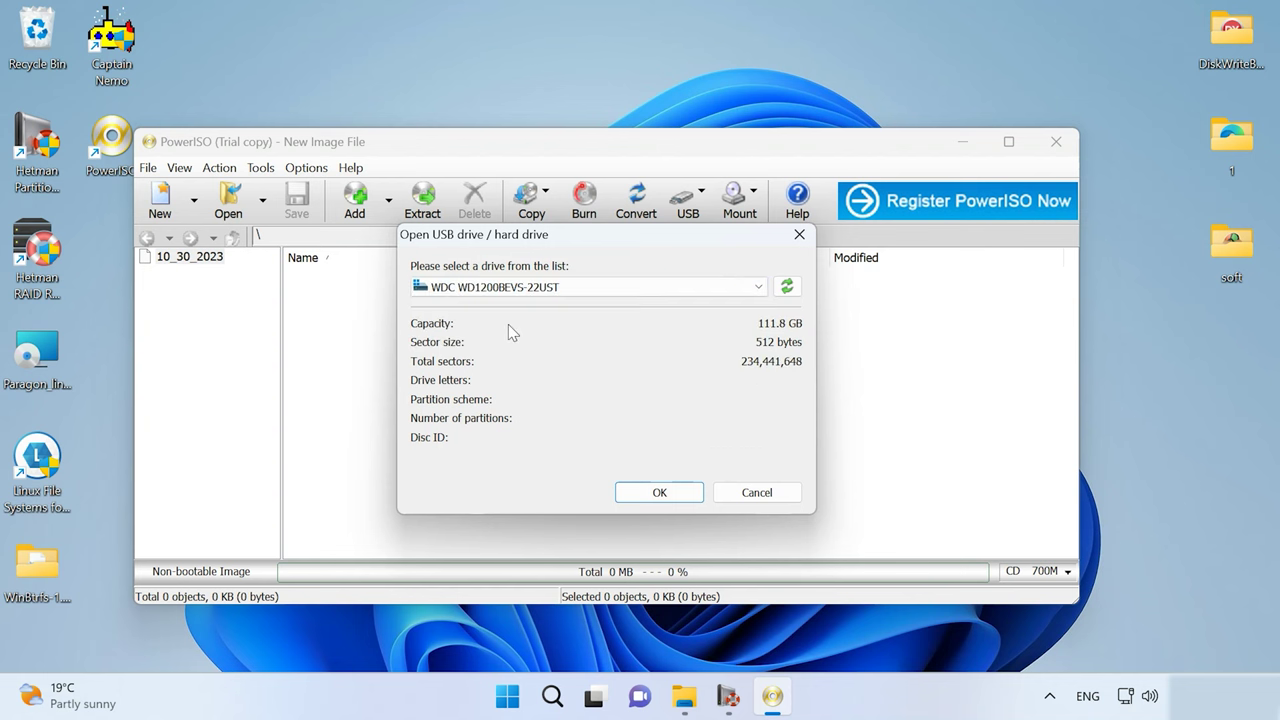
{"action": "left_click", "coordinate": [660, 492]}
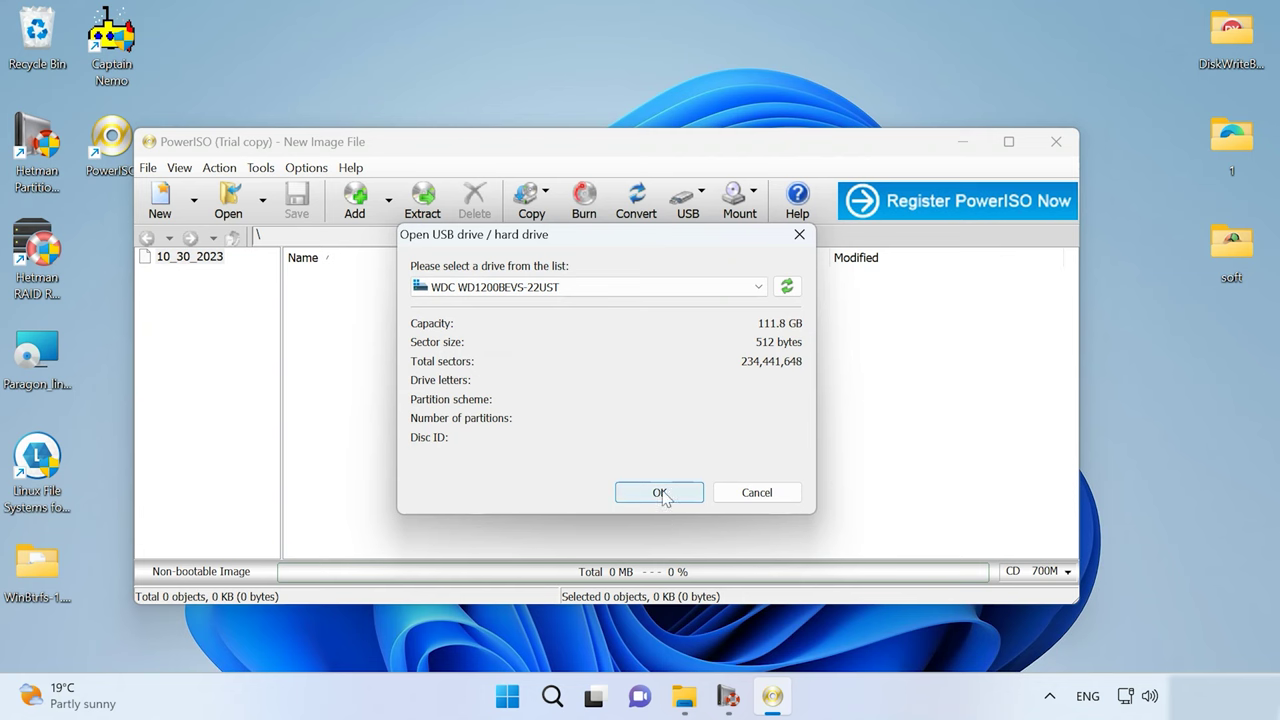
{"action": "left_click", "coordinate": [1009, 142]}
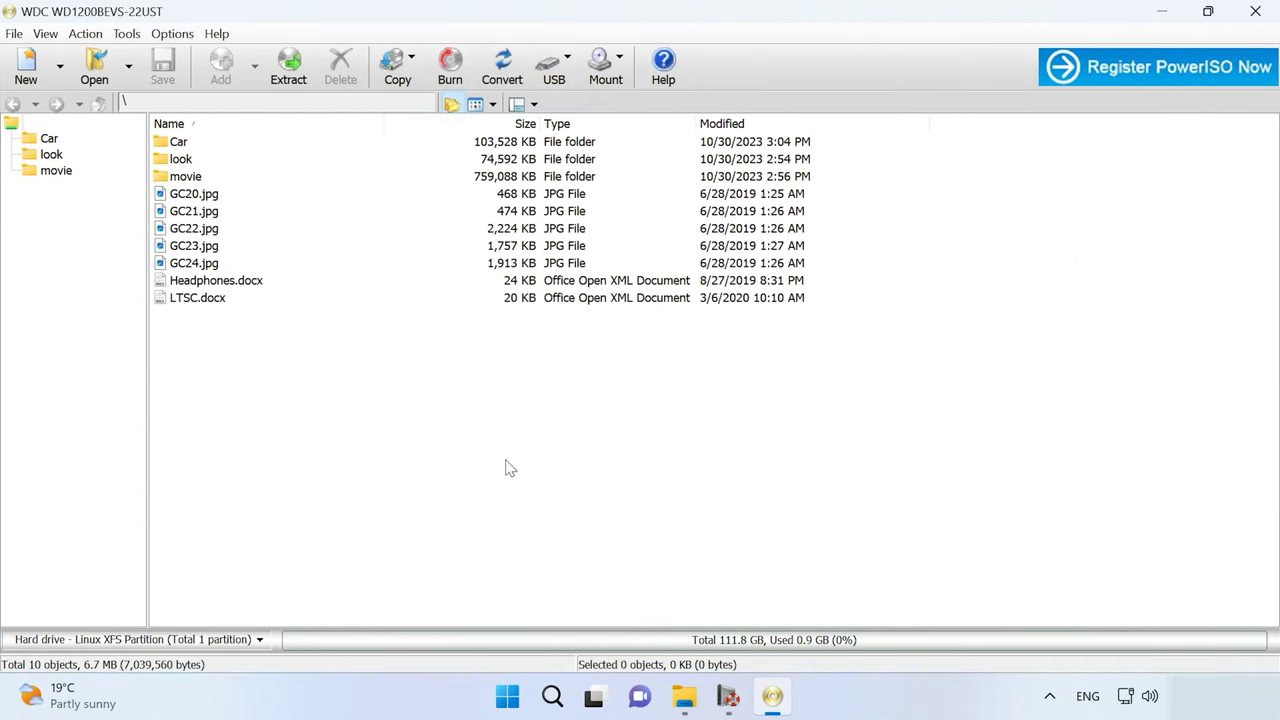
View GC20.jpg and GC21.jpg from the partition's root folder, closing each image after viewing.
{"action": "left_click", "coordinate": [208, 199]}
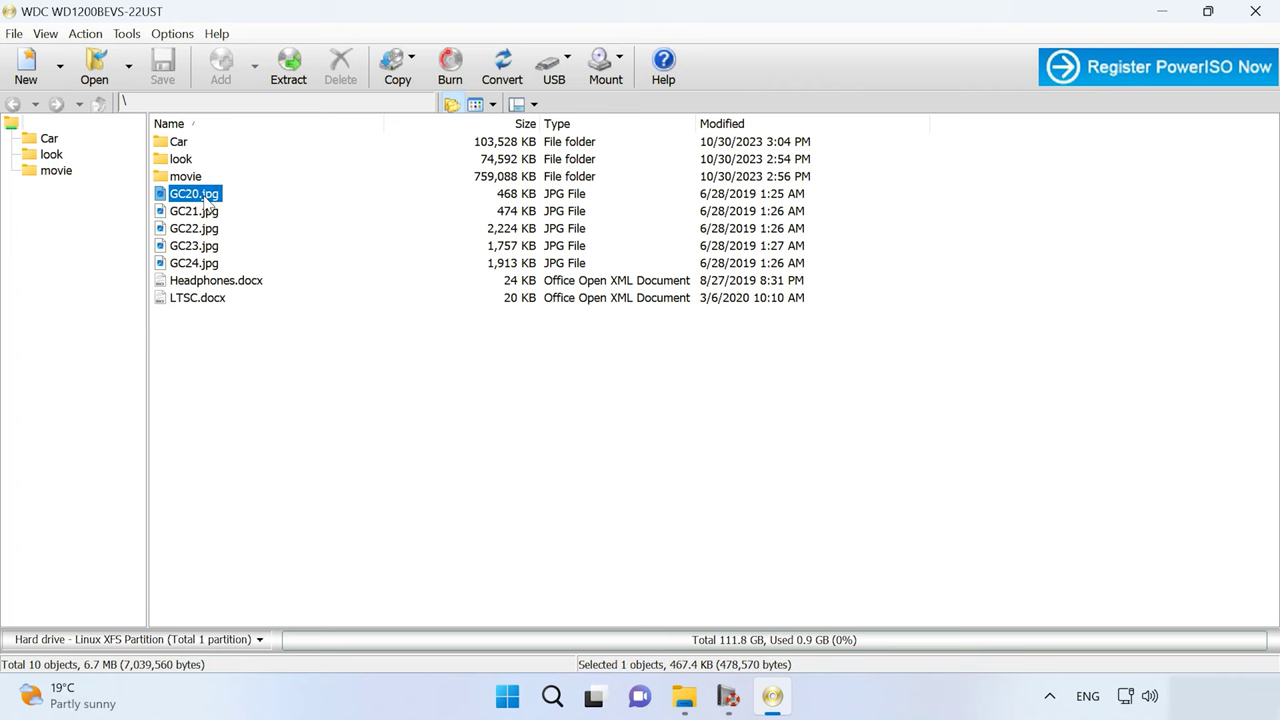
{"action": "double_click", "coordinate": [206, 199]}
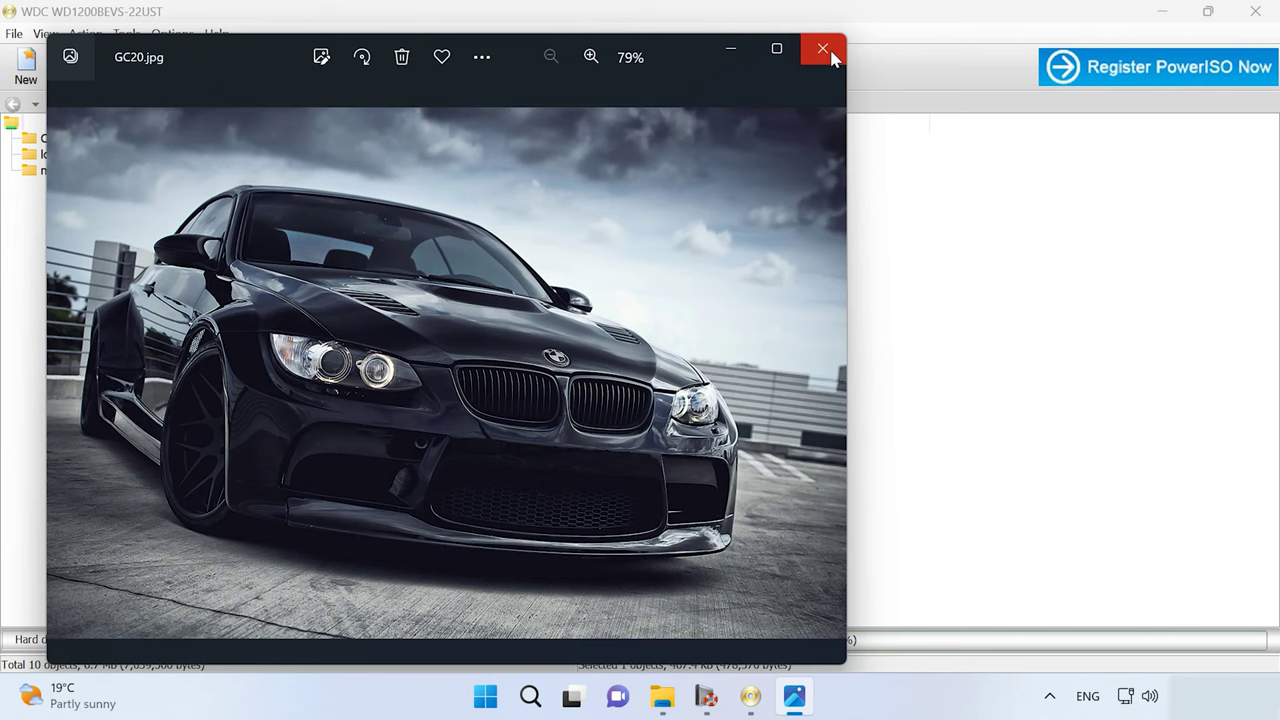
{"action": "left_click", "coordinate": [823, 48]}
{"action": "double_click", "coordinate": [211, 214]}
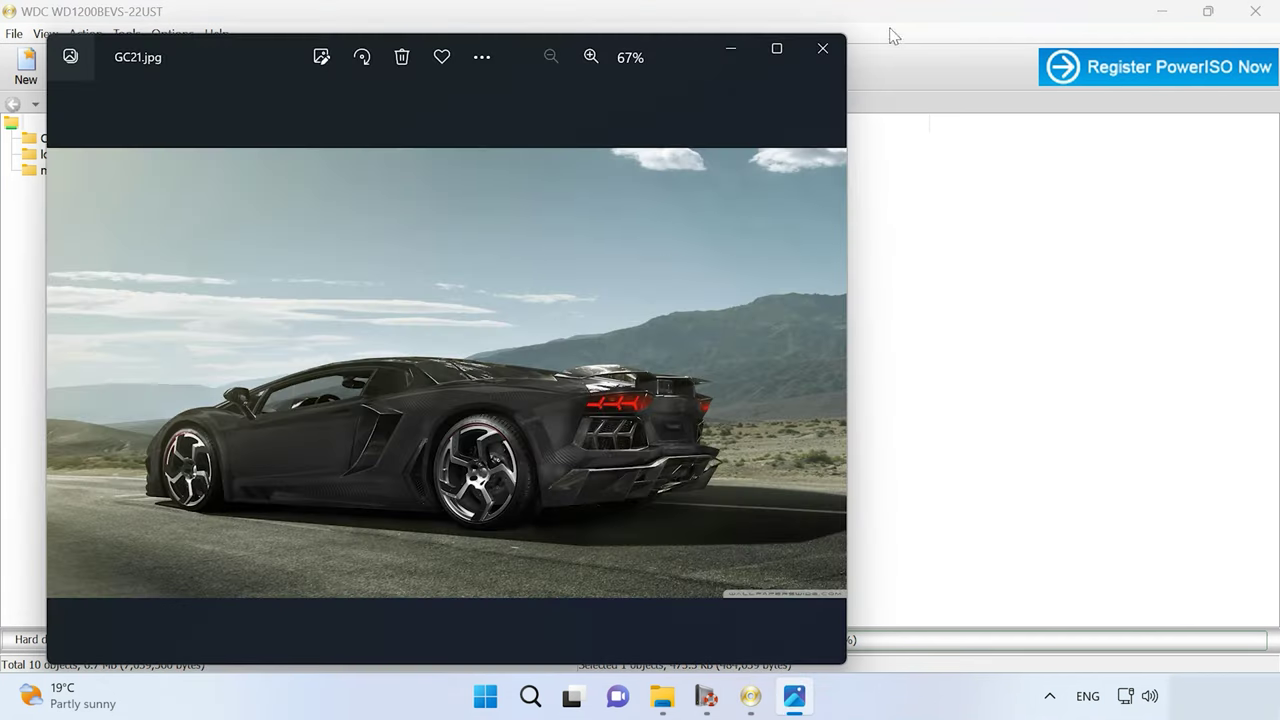
{"action": "left_click", "coordinate": [823, 48]}
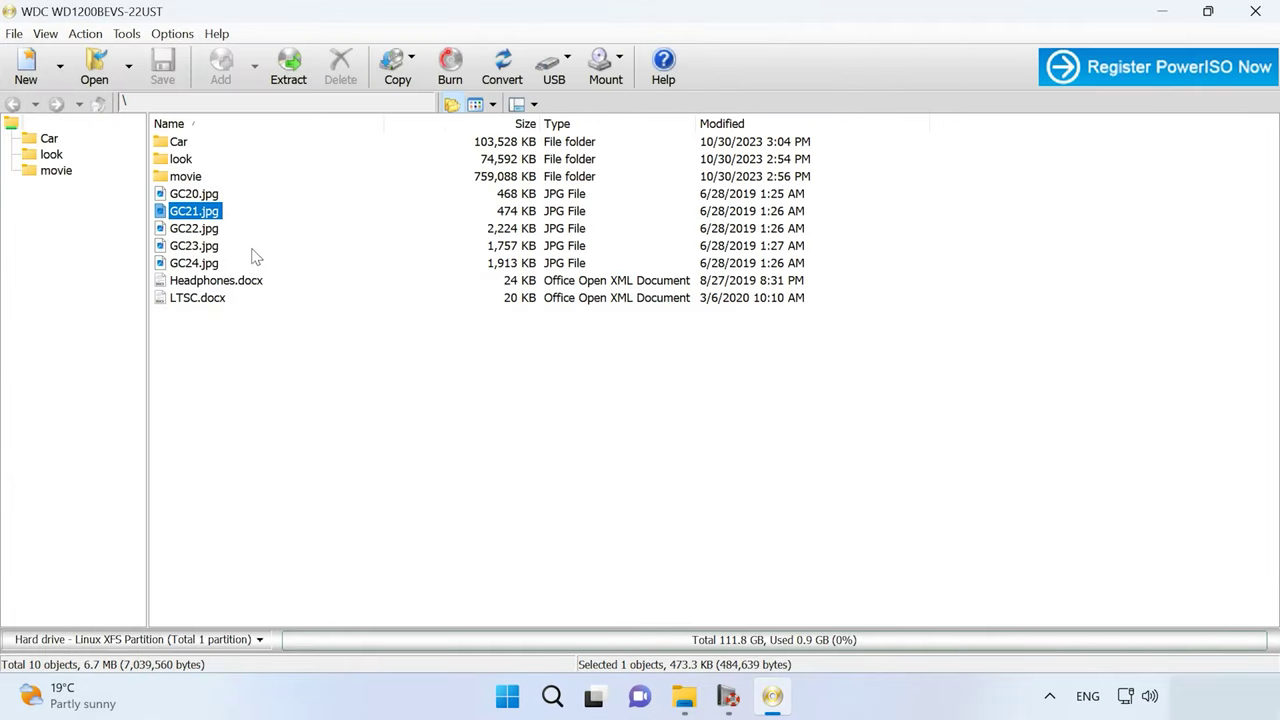
Extract the four images GC20.jpg to GC23.jpg from the partition's root to the folder C:\101.
{"action": "left_click_drag", "start_coordinate": [253, 257], "coordinate": [205, 192]}
{"action": "right_click", "coordinate": [213, 220]}
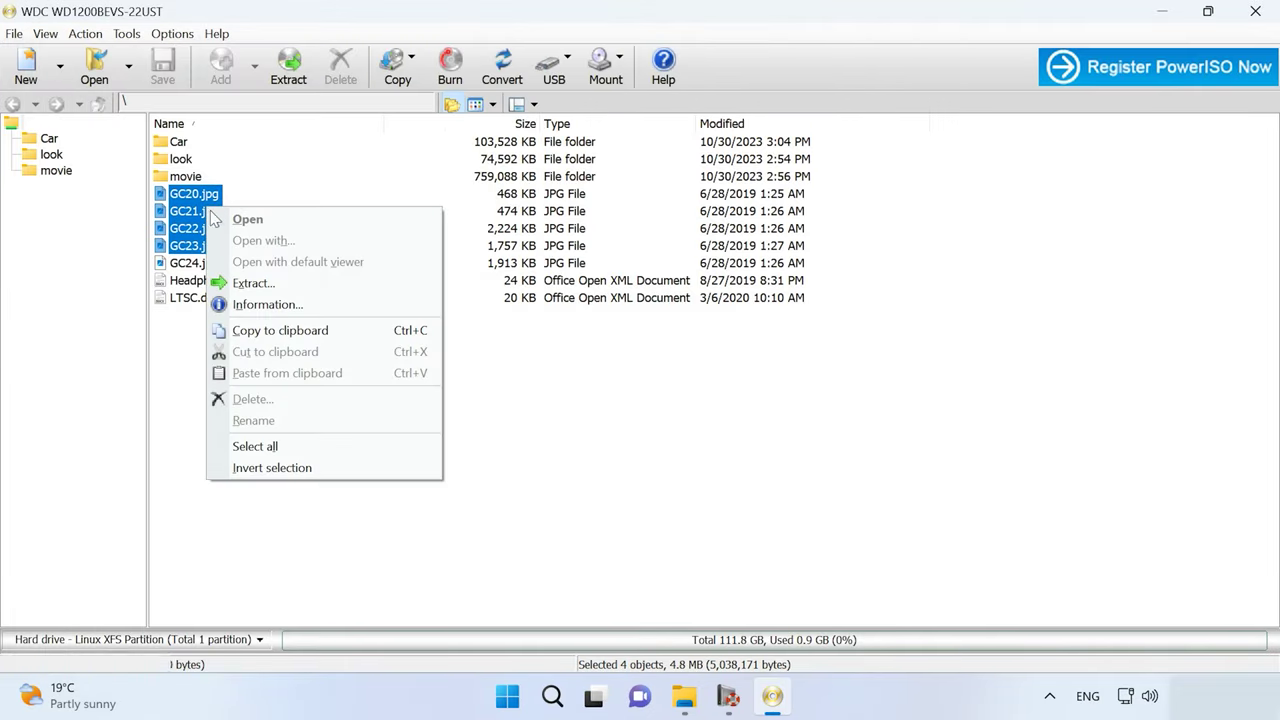
{"action": "left_click", "coordinate": [314, 288]}
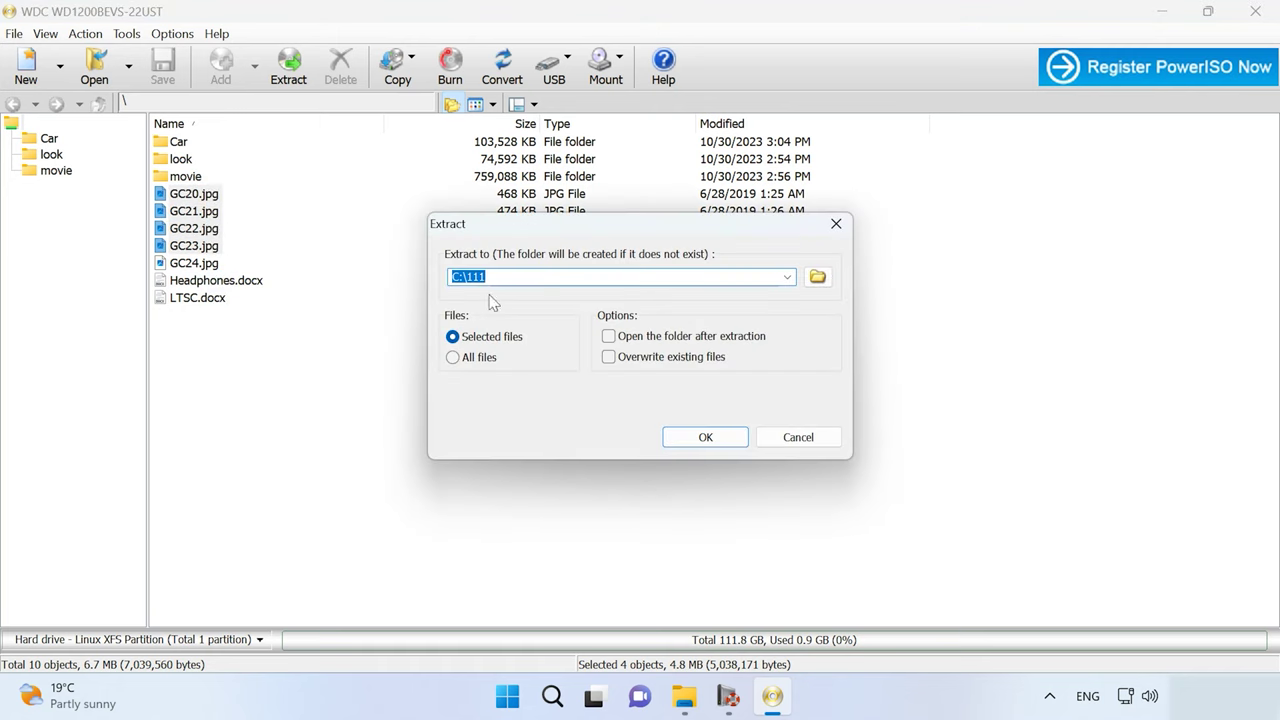
{"action": "left_click", "coordinate": [817, 277]}
{"action": "left_click", "coordinate": [580, 286]}
{"action": "left_click", "coordinate": [660, 472]}
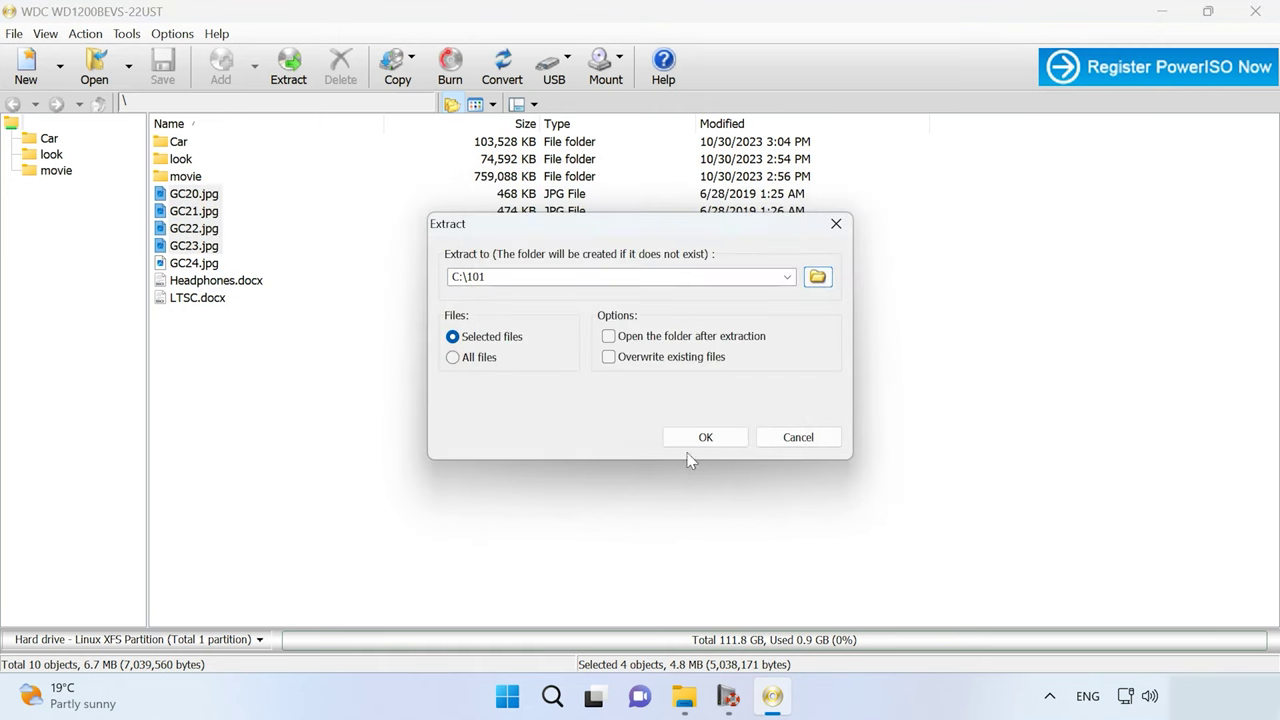
{"action": "left_click", "coordinate": [706, 437]}
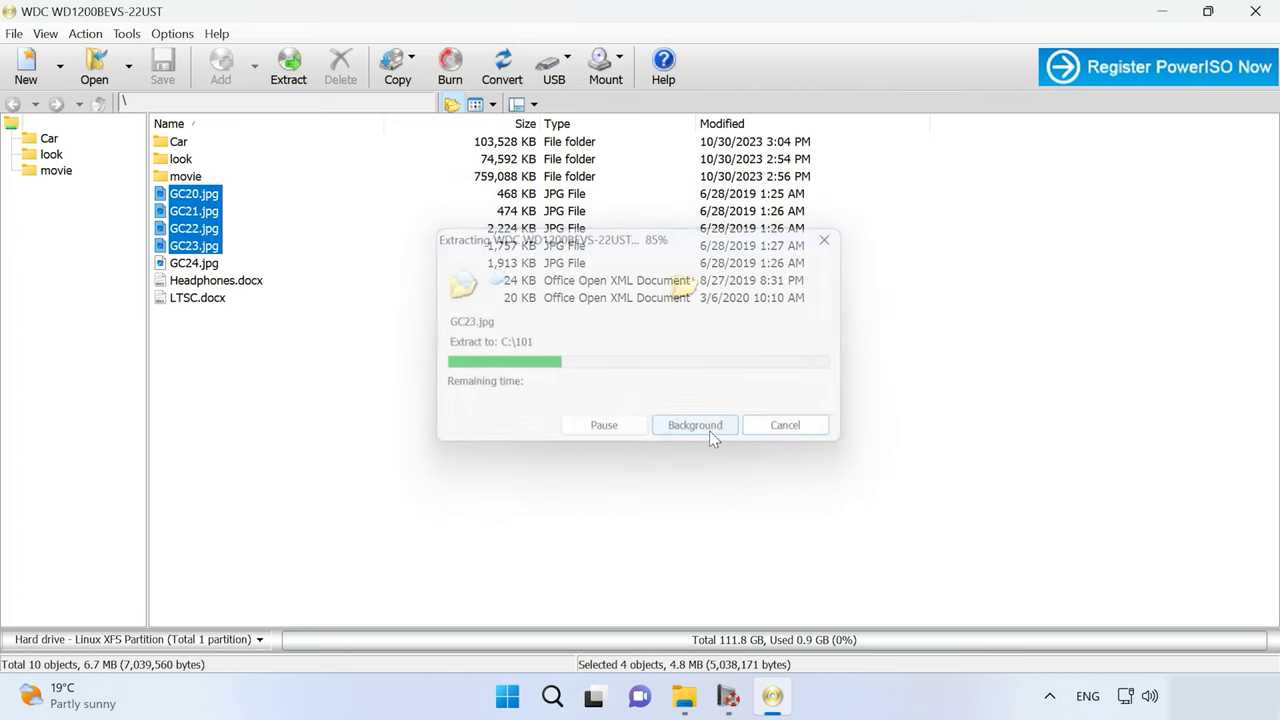
Switch to File Explorer and open the folder 101 on Local Disk (C:).
{"action": "left_click", "coordinate": [684, 696]}
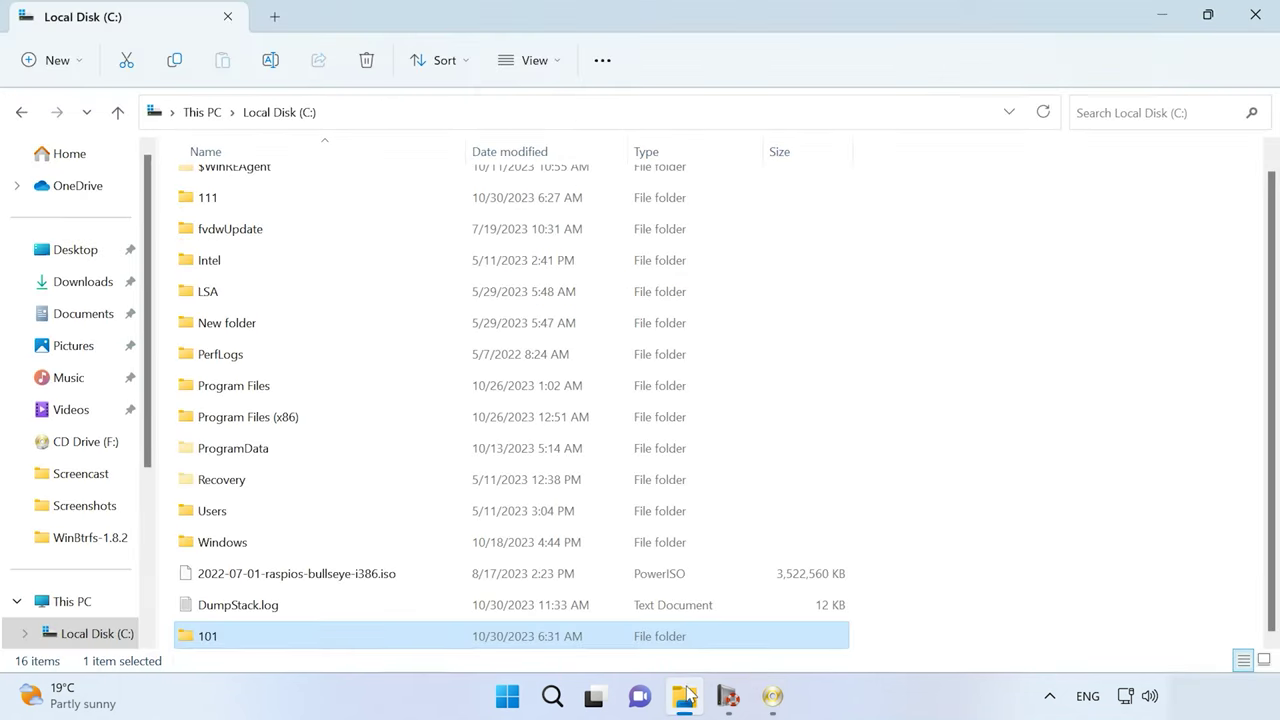
{"action": "double_click", "coordinate": [227, 637]}
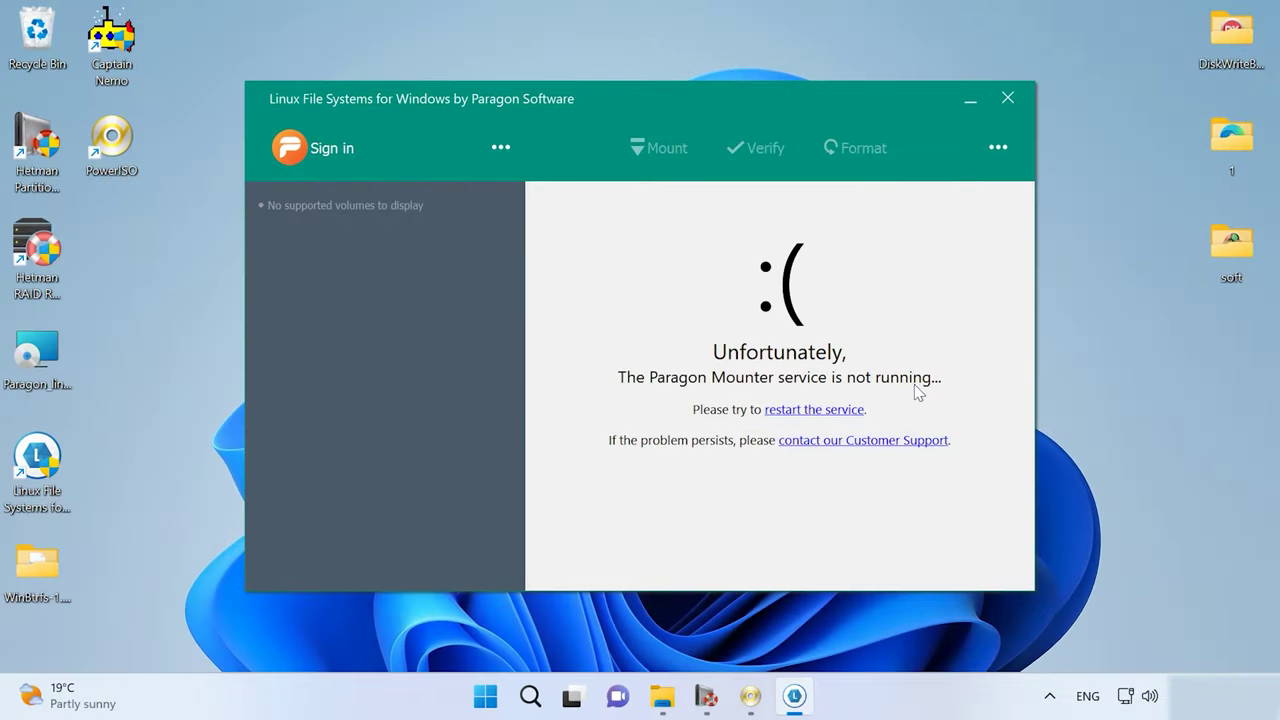
Restart the Paragon Mounter service in Linux File Systems for Windows and dismiss the completion dialog.
{"action": "left_click", "coordinate": [440, 148]}
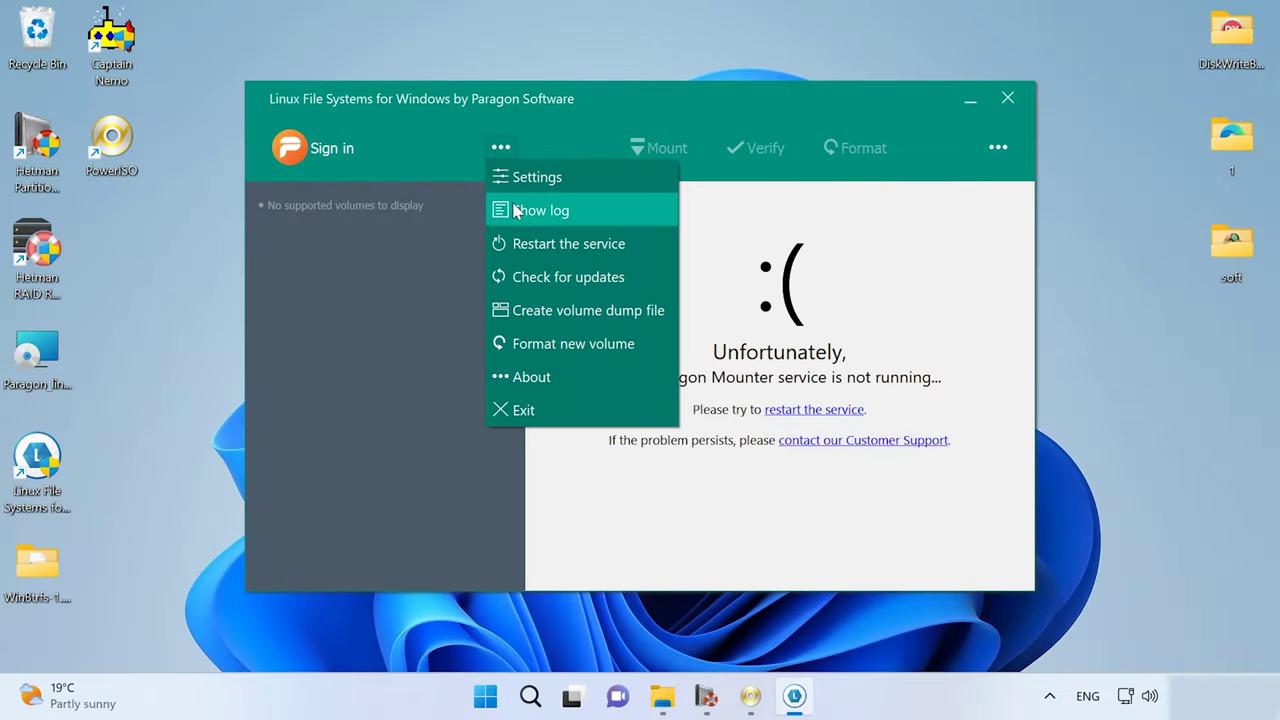
{"action": "left_click", "coordinate": [541, 247]}
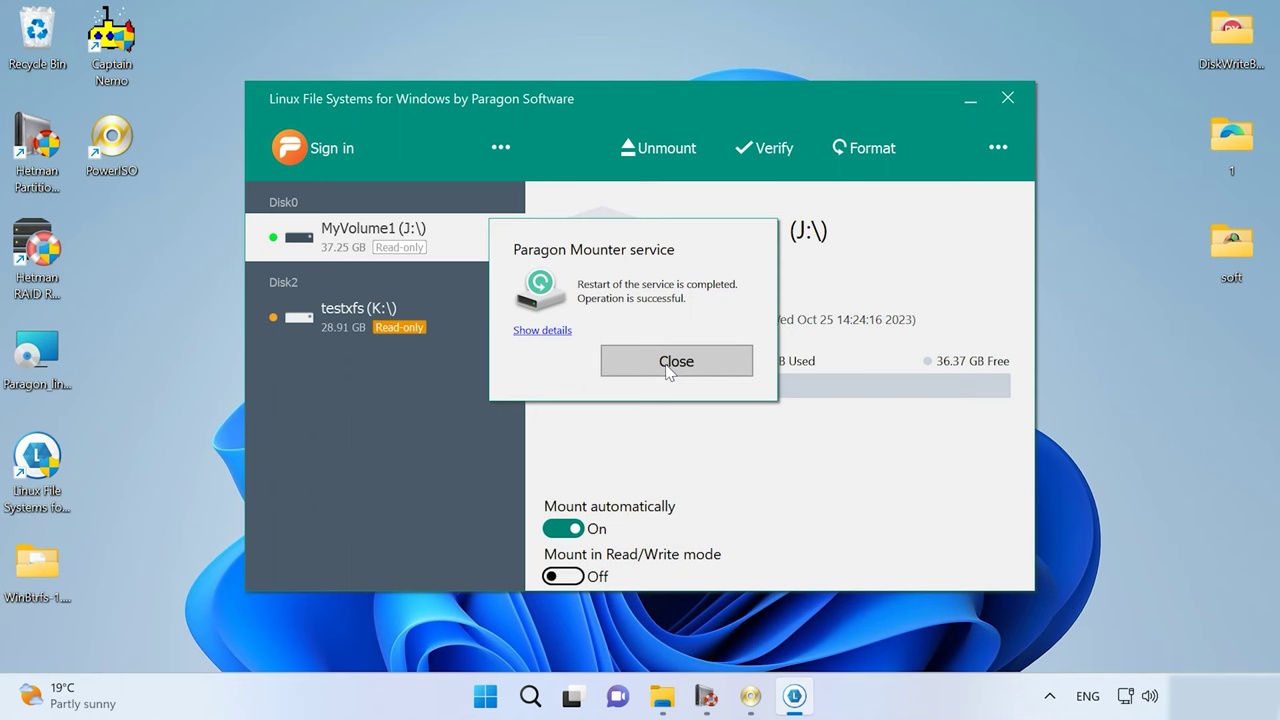
{"action": "left_click", "coordinate": [669, 364]}
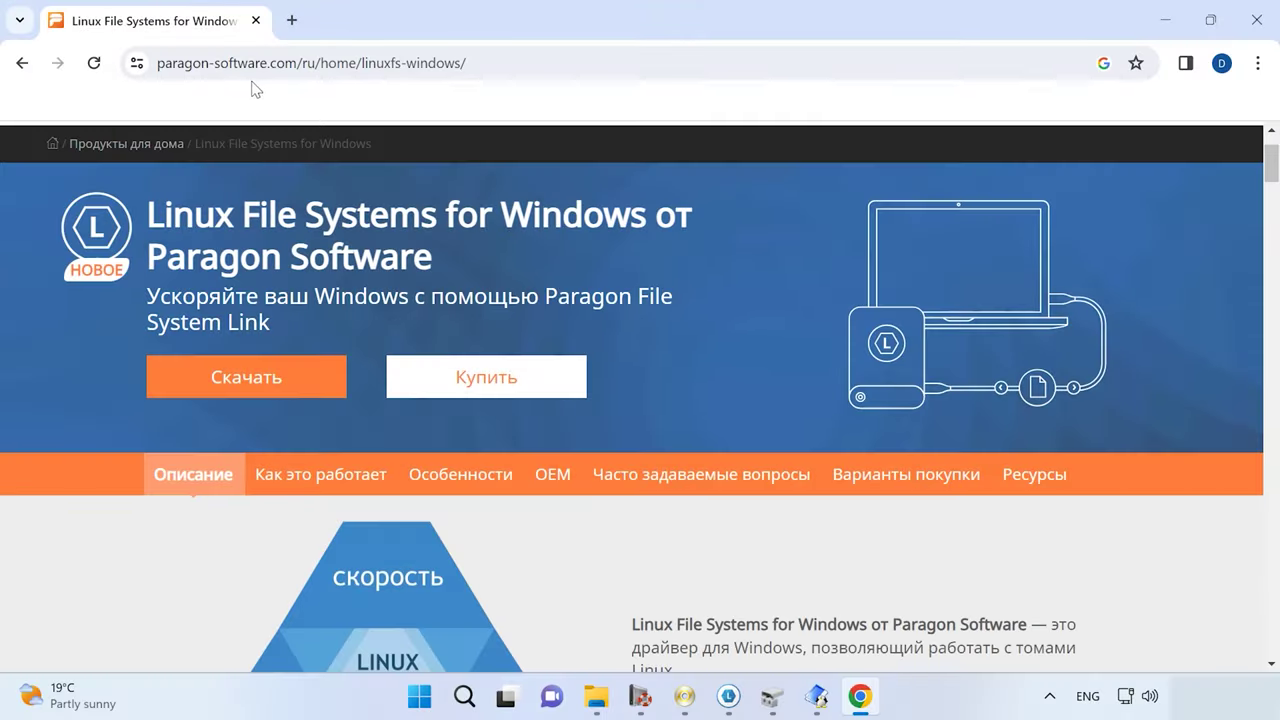
Look over Disk 1 and Disk 2 in Disk Management, and switch to Linux File Systems for Windows.
{"action": "scroll", "coordinate": [1050, 372], "scroll_direction": "down", "scroll_amount": 4}
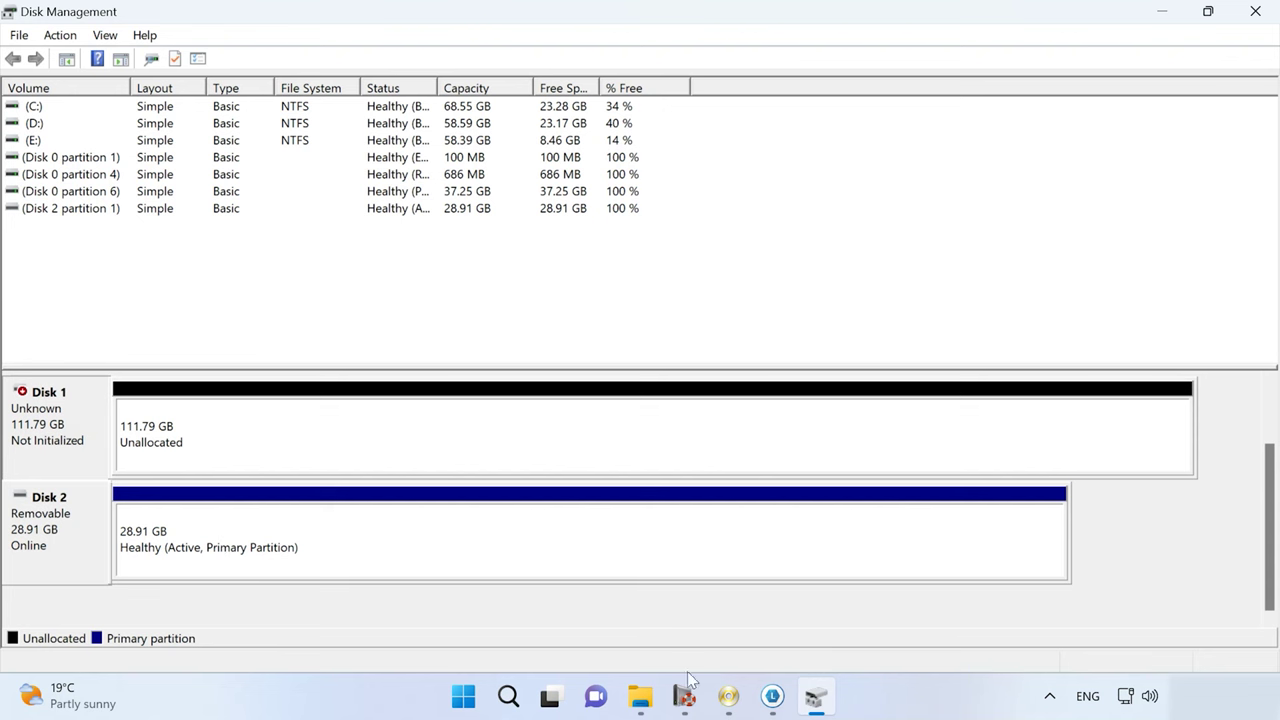
{"action": "left_click", "coordinate": [772, 696]}
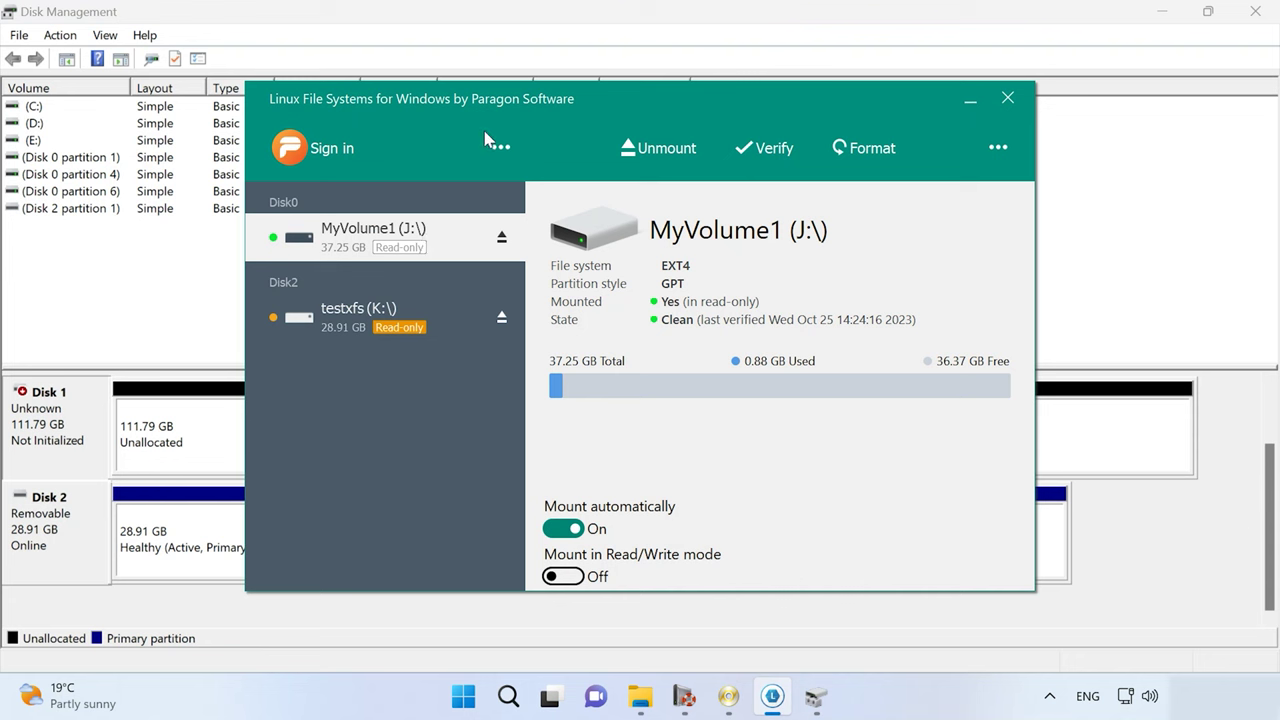
Restart the Paragon Mounter service again and close its status dialog.
{"action": "left_click", "coordinate": [503, 148]}
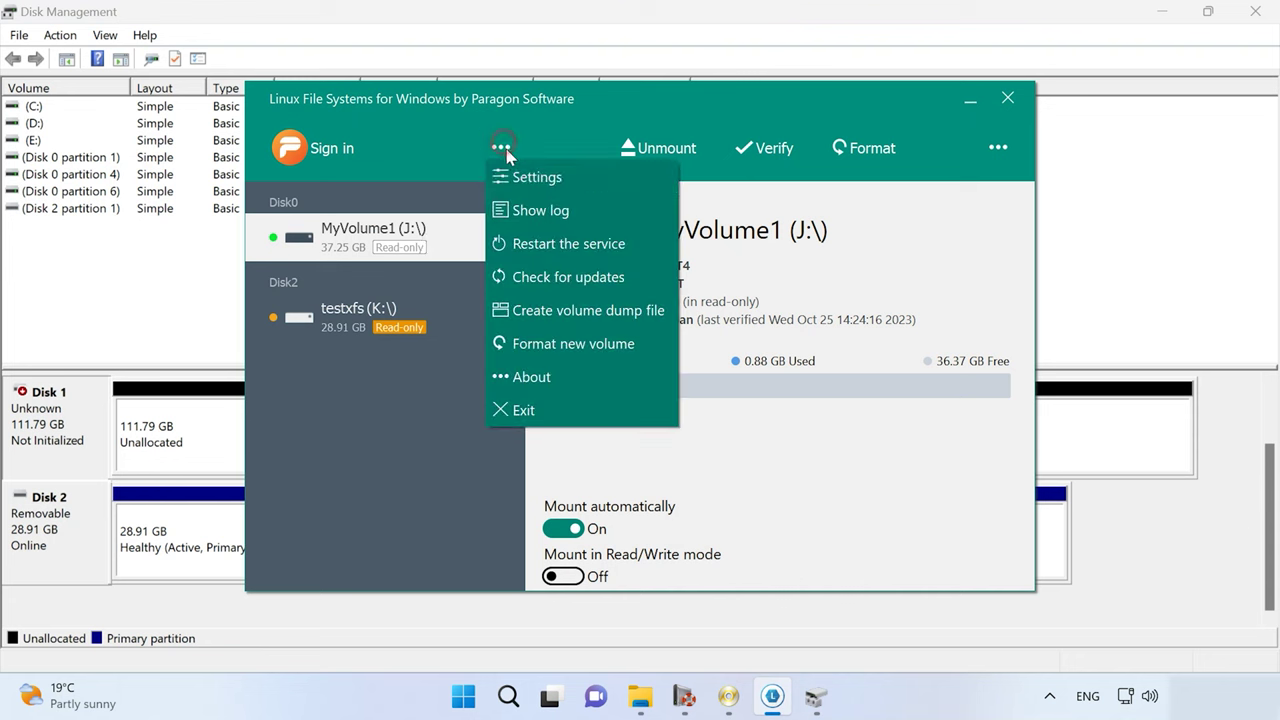
{"action": "left_click", "coordinate": [596, 252]}
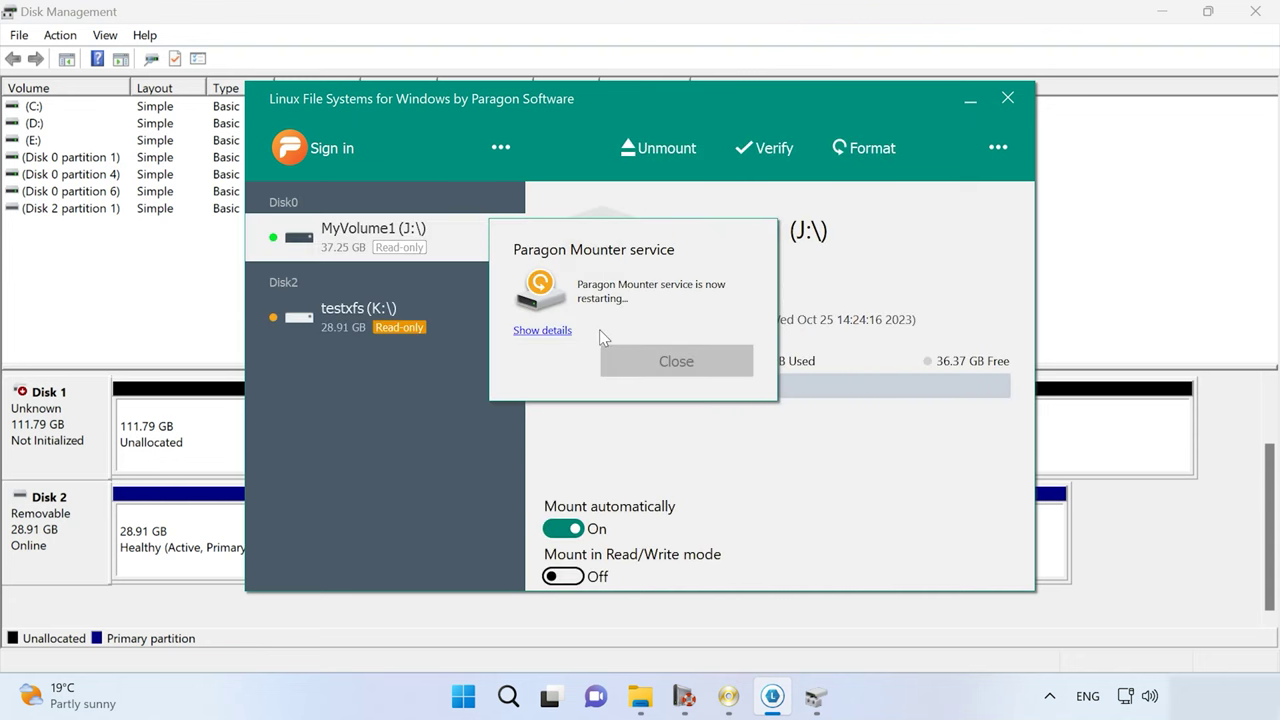
{"action": "left_click", "coordinate": [676, 361]}
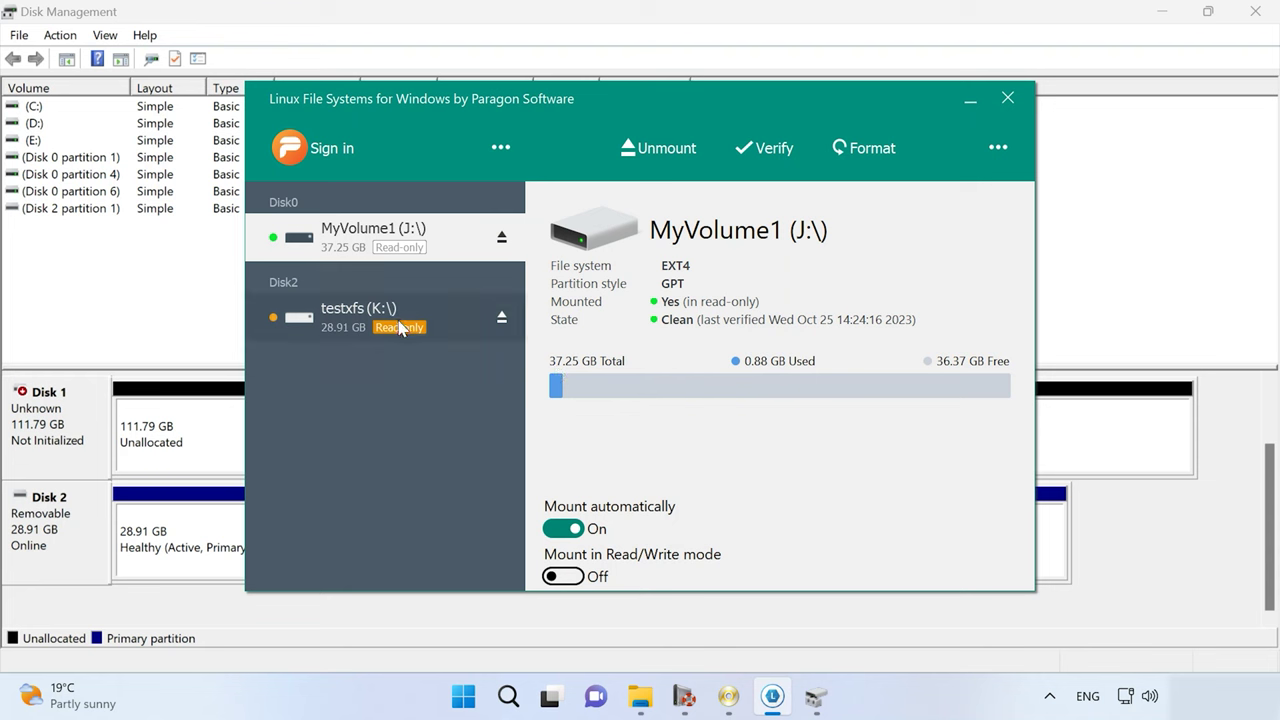
Check the details and read-only notice of the testxfs (K:) volume, and open that volume in File Explorer.
{"action": "left_click", "coordinate": [450, 318]}
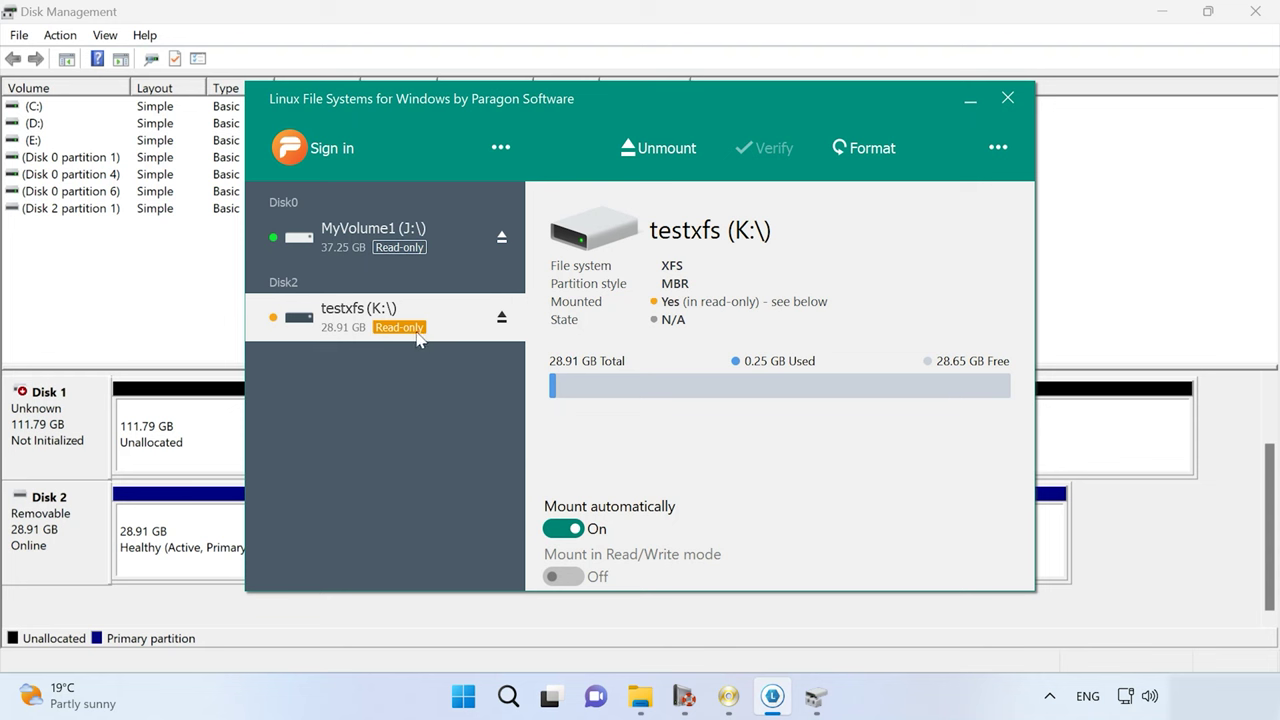
{"action": "mouse_move", "coordinate": [418, 338]}
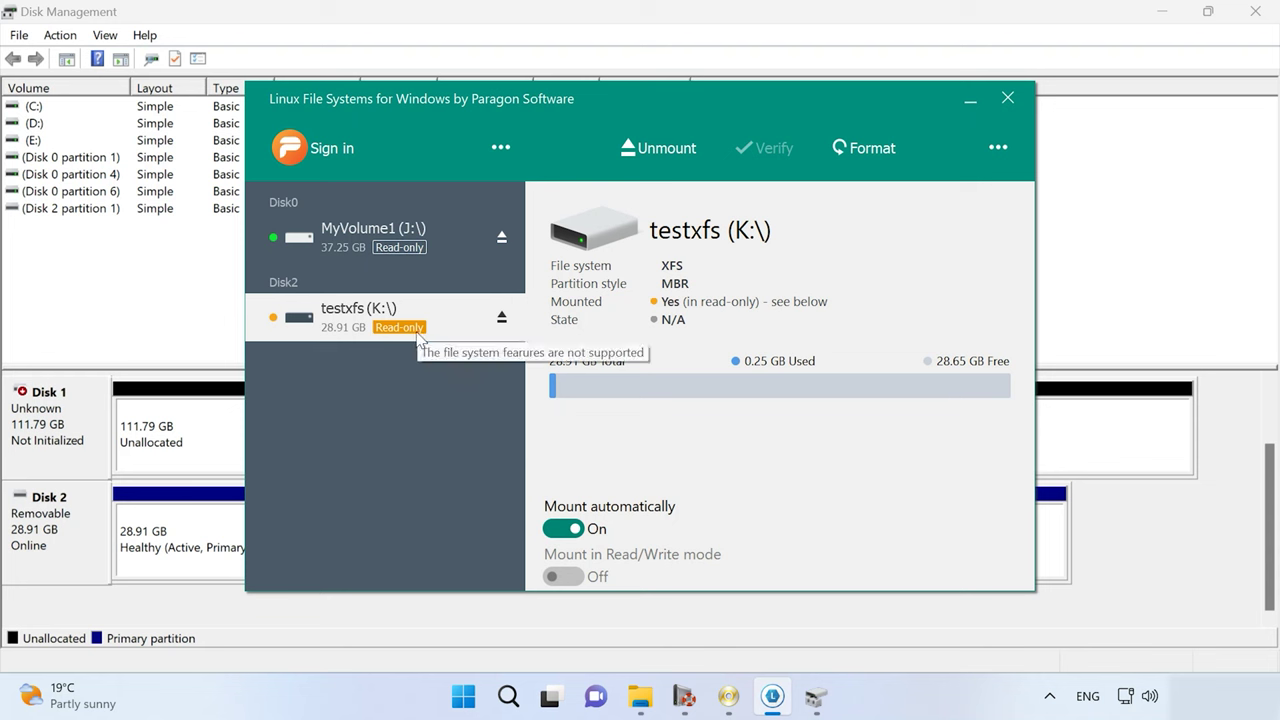
{"action": "left_click", "coordinate": [998, 148]}
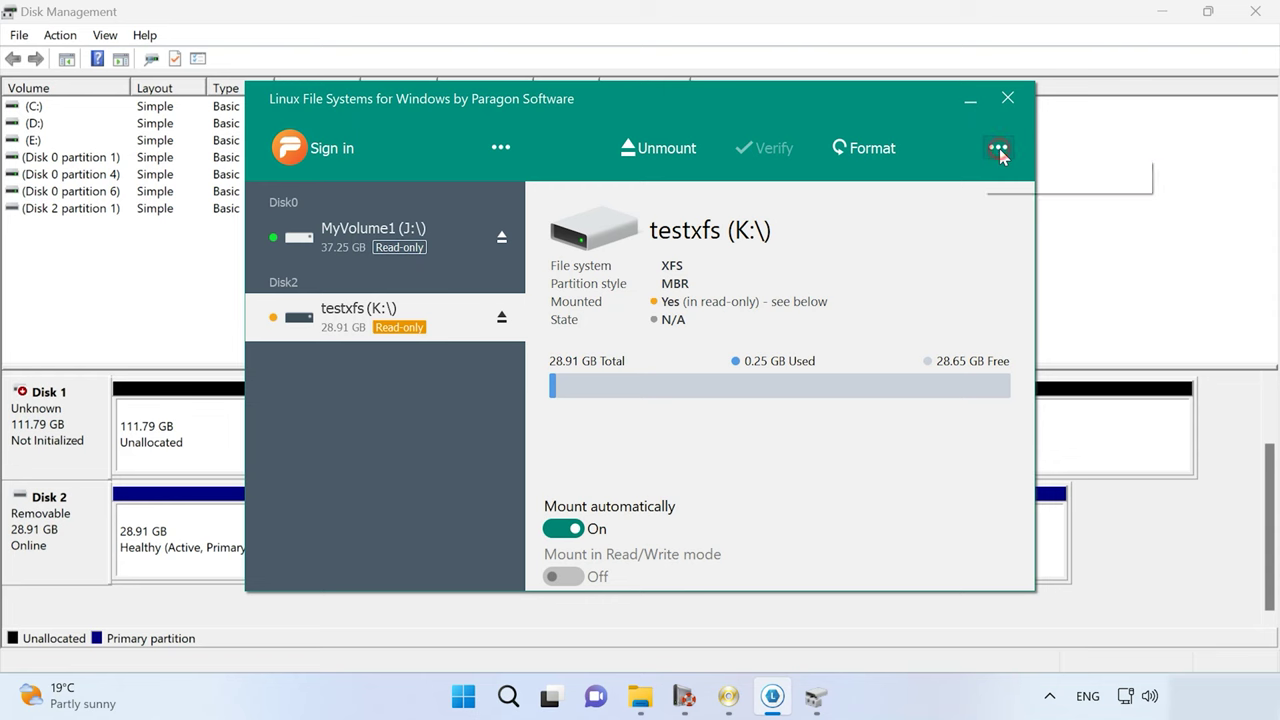
{"action": "left_click", "coordinate": [1025, 180]}
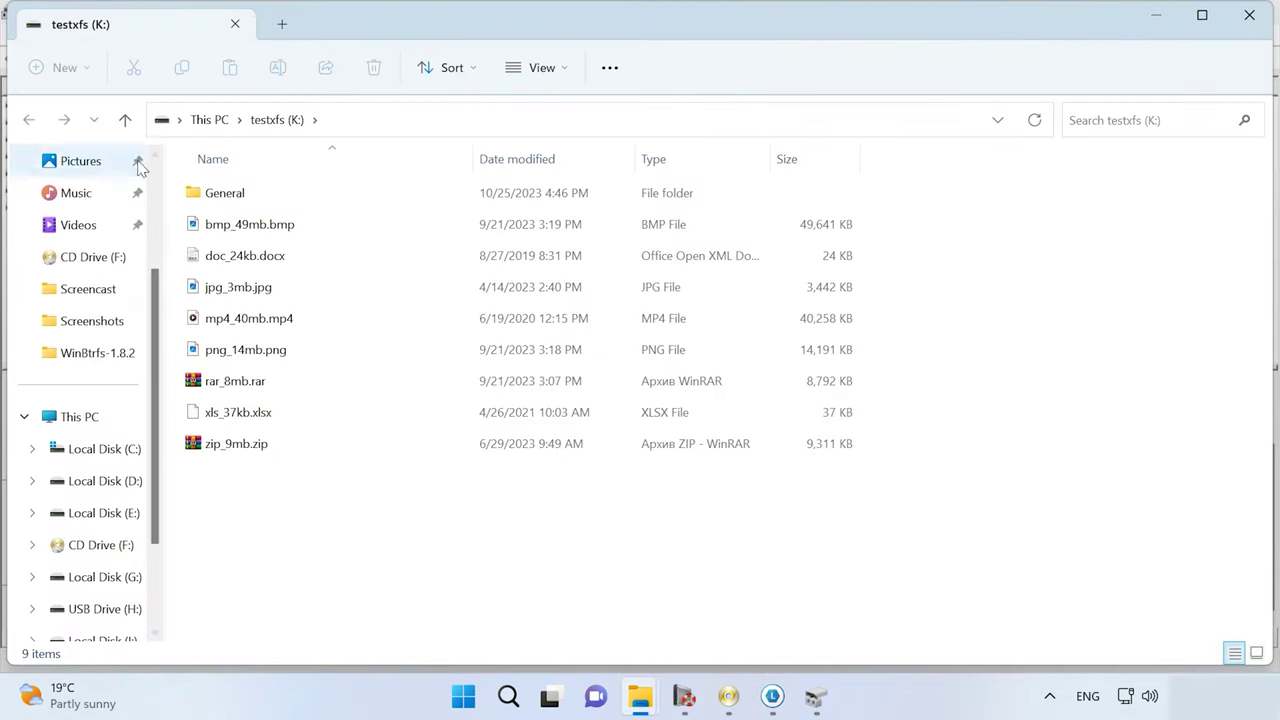
Go up to This PC, reopen the testxfs (K:) drive and display its contents as large icons.
{"action": "left_click", "coordinate": [125, 119]}
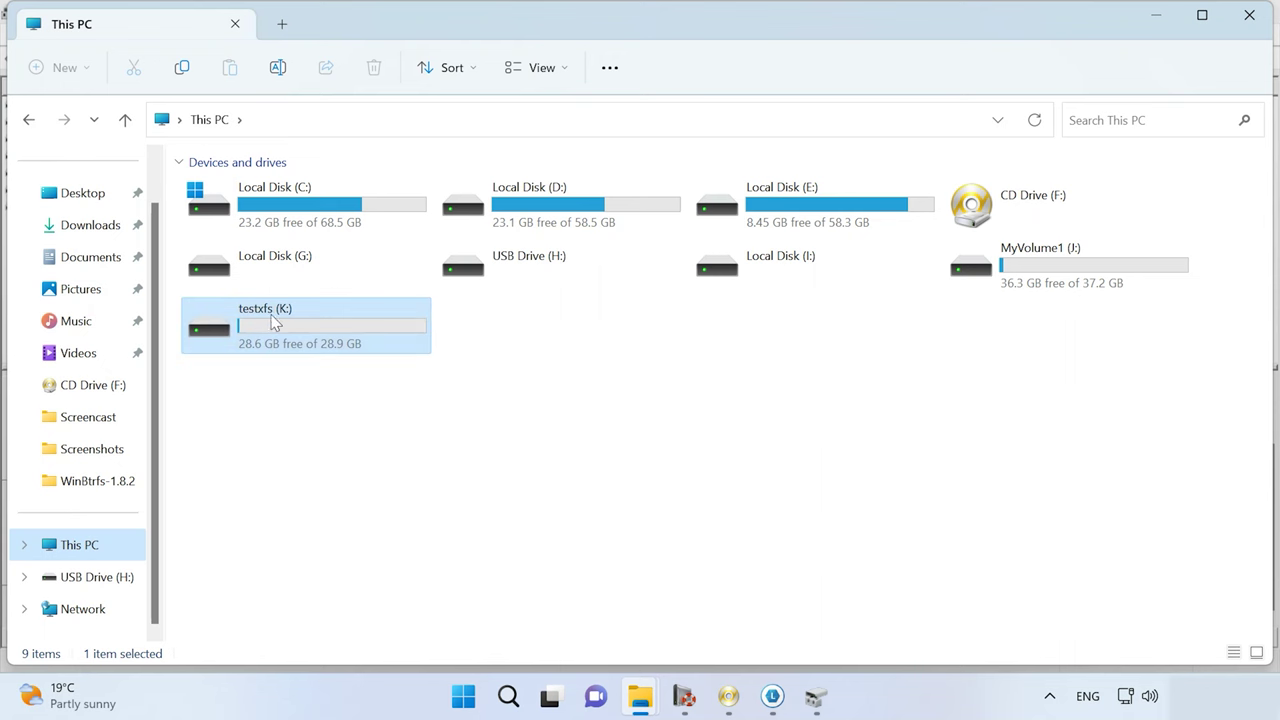
{"action": "double_click", "coordinate": [364, 319]}
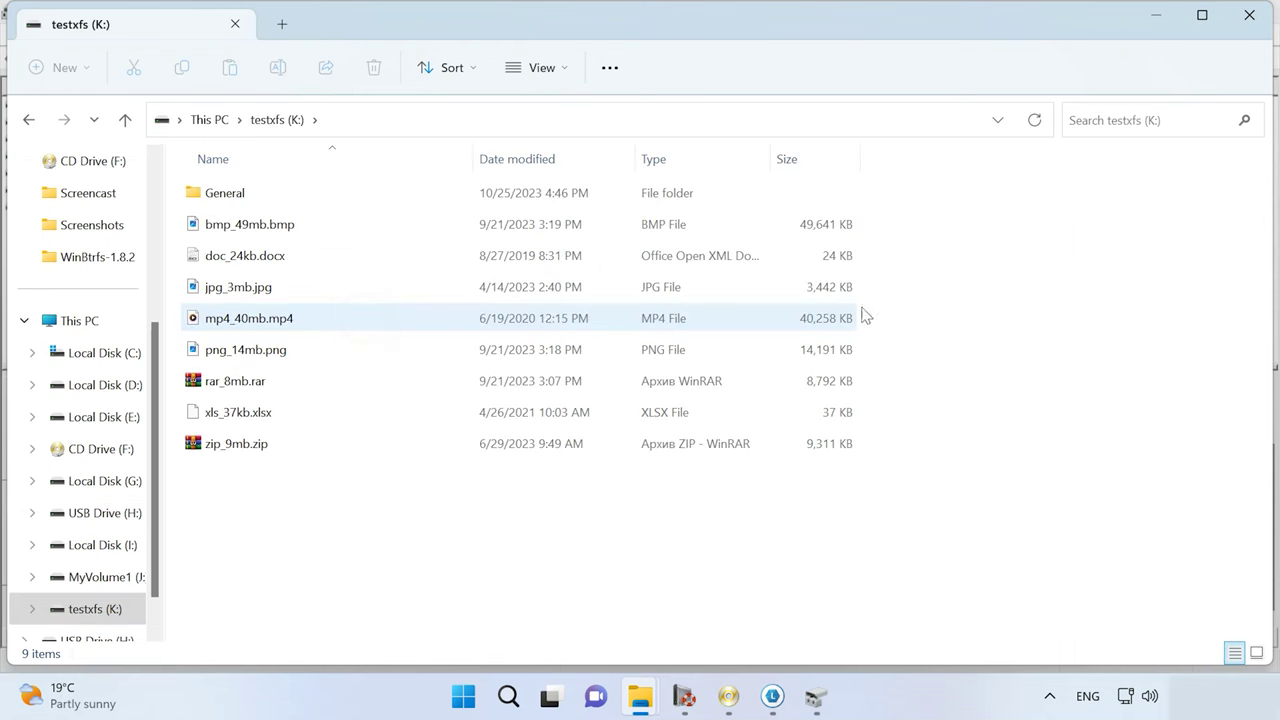
{"action": "right_click", "coordinate": [942, 303]}
{"action": "mouse_move", "coordinate": [1040, 325]}
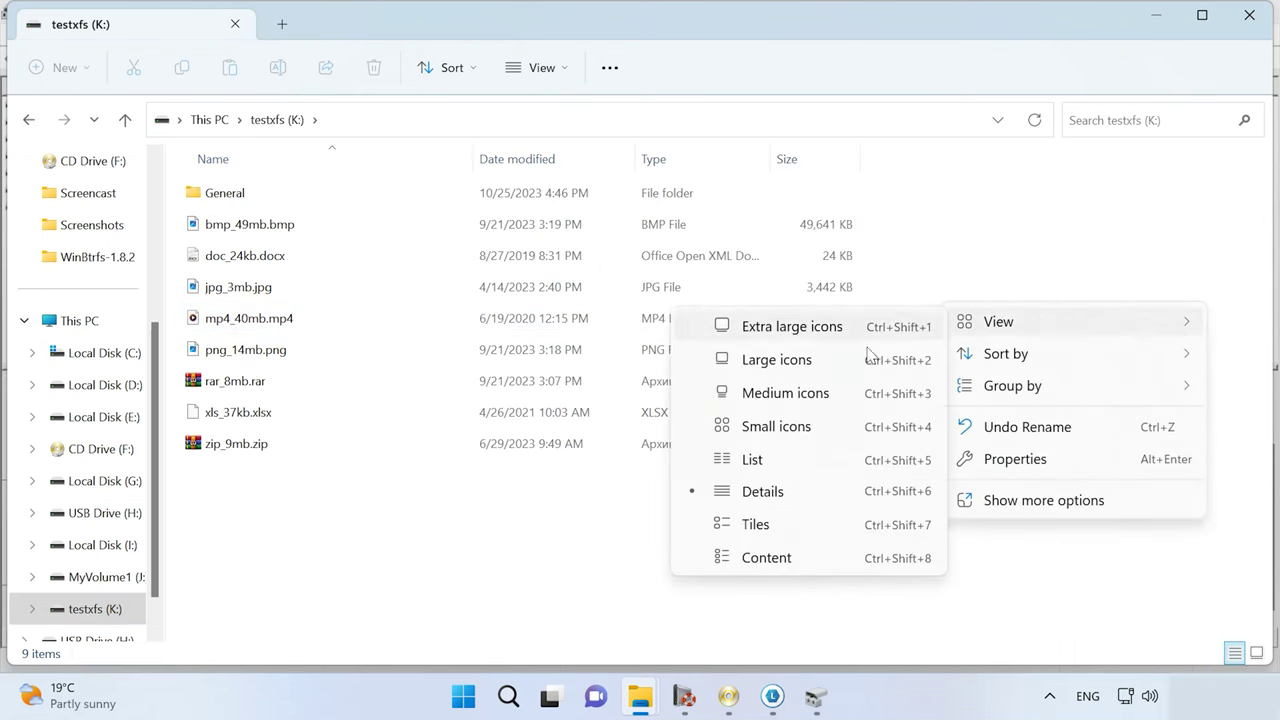
{"action": "left_click", "coordinate": [824, 362]}
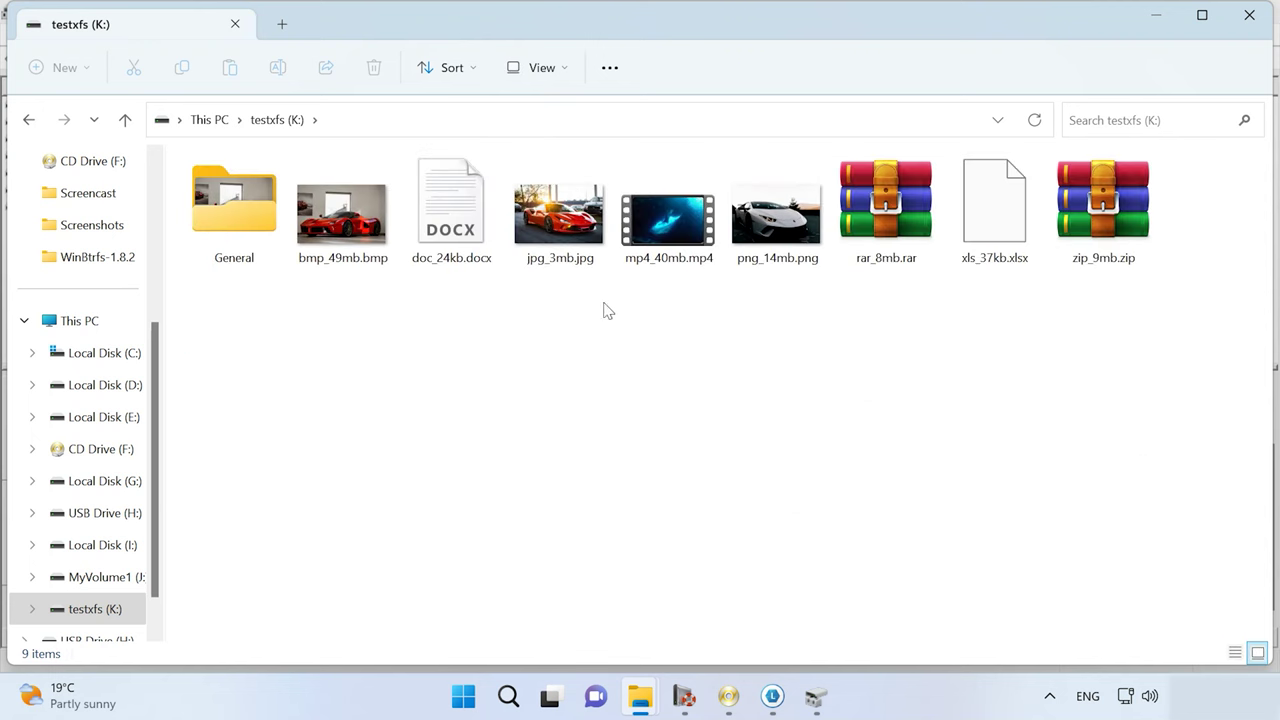
Copy jpg_3mb.jpg from the testxfs (K:) drive and paste it onto the desktop.
{"action": "left_click", "coordinate": [571, 251]}
{"action": "right_click", "coordinate": [571, 252]}
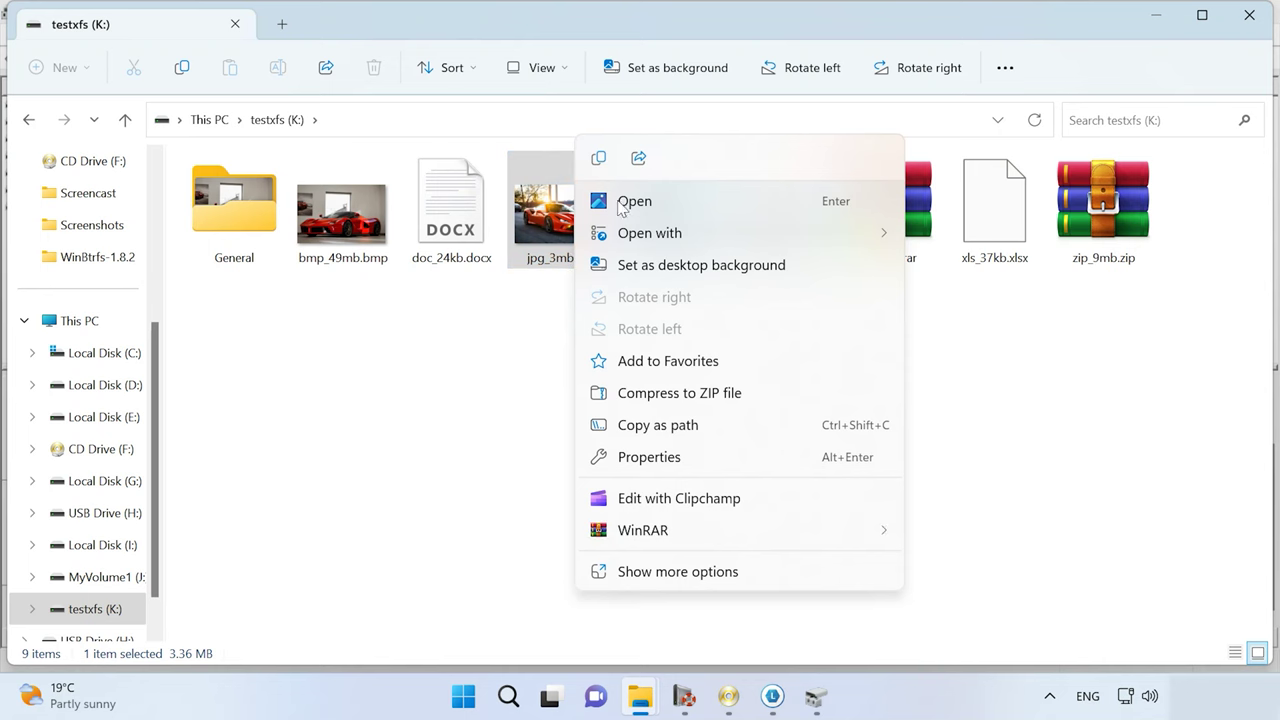
{"action": "left_click", "coordinate": [599, 160]}
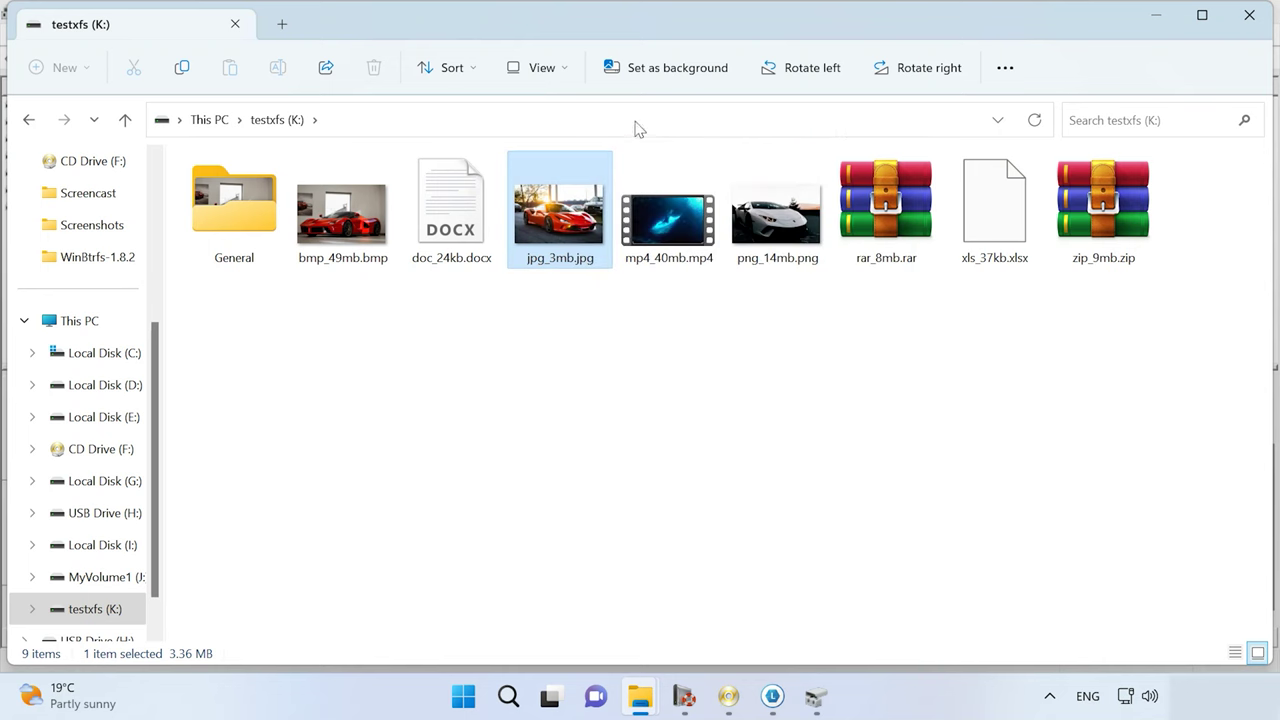
{"action": "key", "text": "super+d"}
{"action": "right_click", "coordinate": [306, 211]}
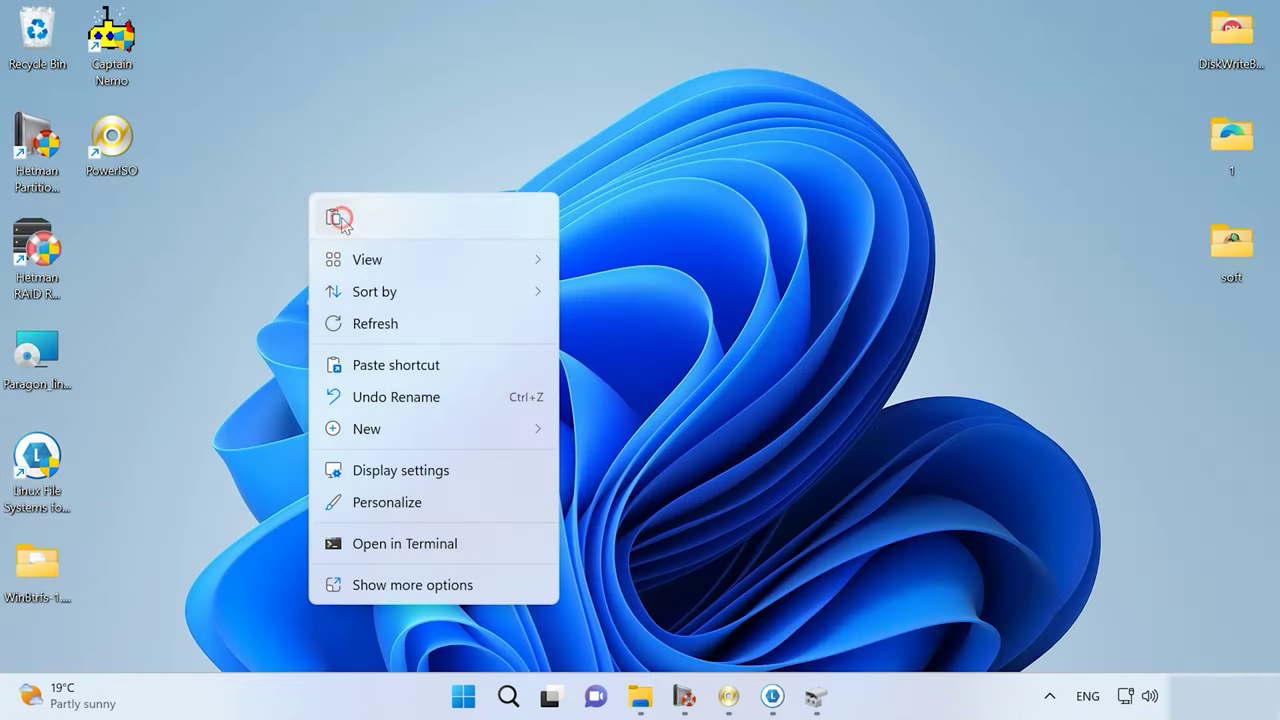
{"action": "left_click", "coordinate": [338, 216]}
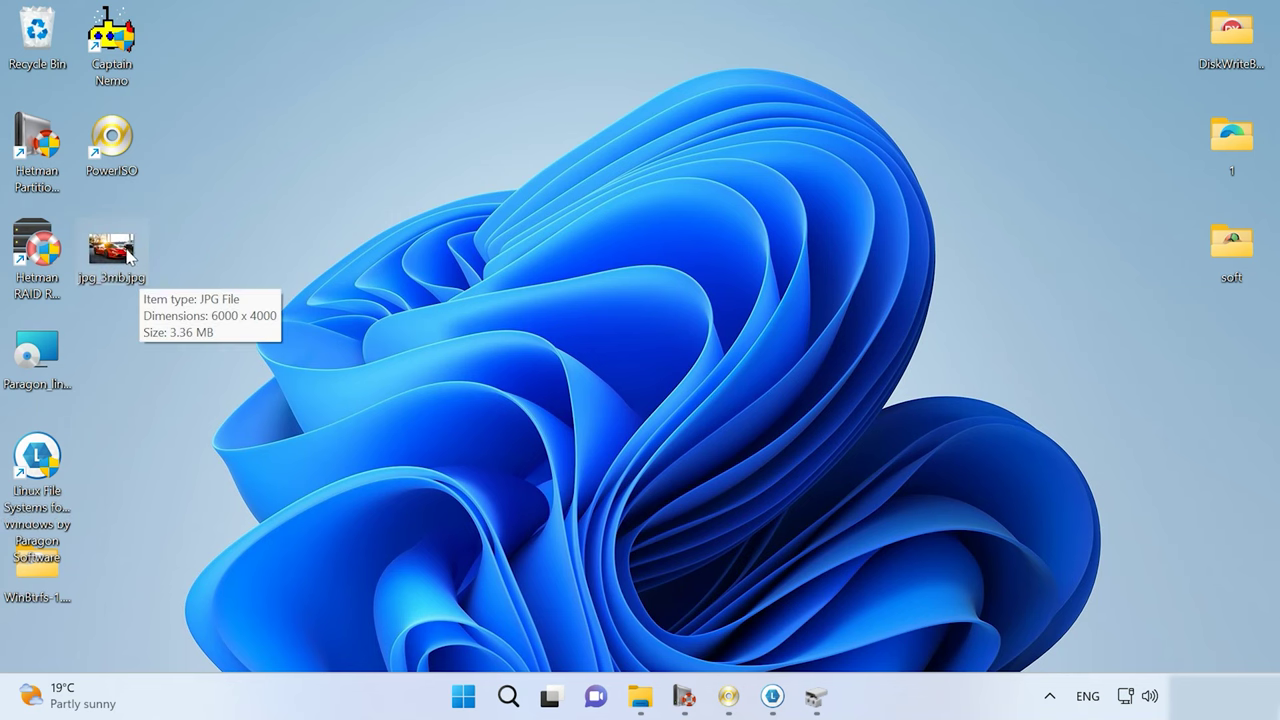
Bring back the testxfs (K:) File Explorer window, and switch to Linux File Systems for Windows.
{"action": "mouse_move", "coordinate": [640, 694]}
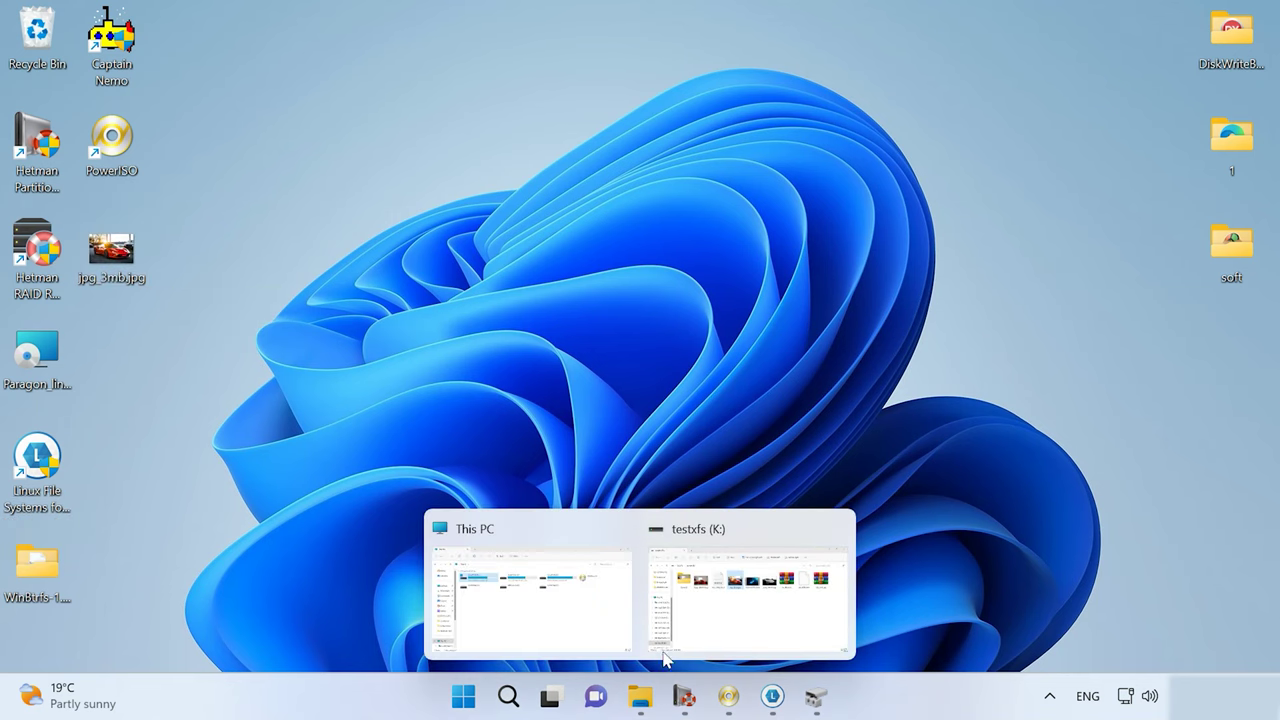
{"action": "left_click", "coordinate": [714, 620]}
{"action": "mouse_move", "coordinate": [684, 696]}
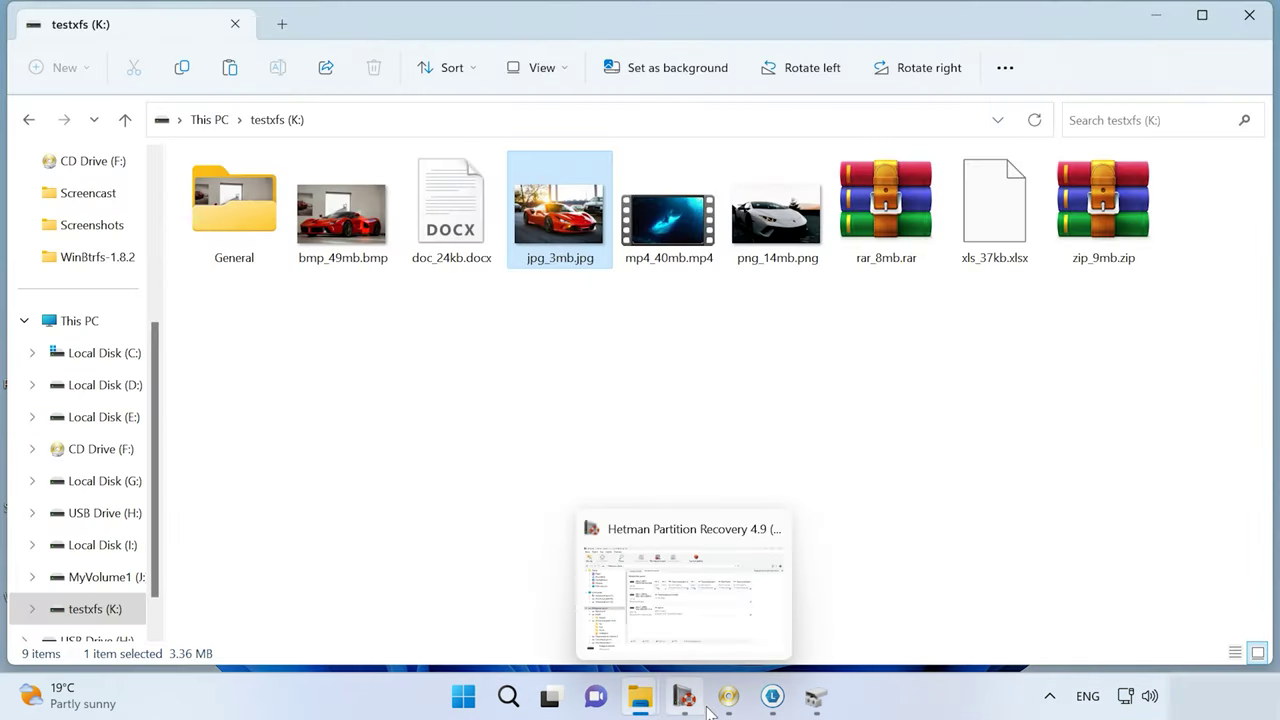
{"action": "left_click", "coordinate": [772, 696]}
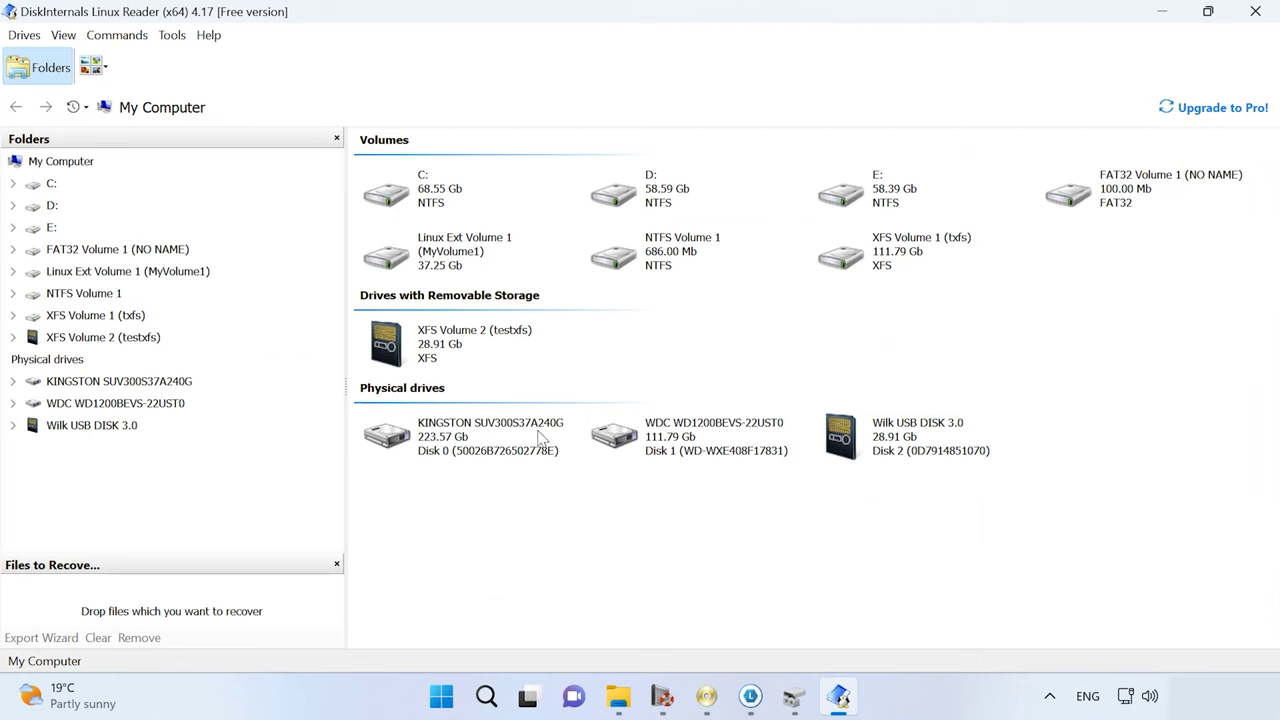
Open XFS Volume 1 (txfs) in DiskInternals Linux Reader and dismiss the upgrade offer.
{"action": "left_click", "coordinate": [466, 342]}
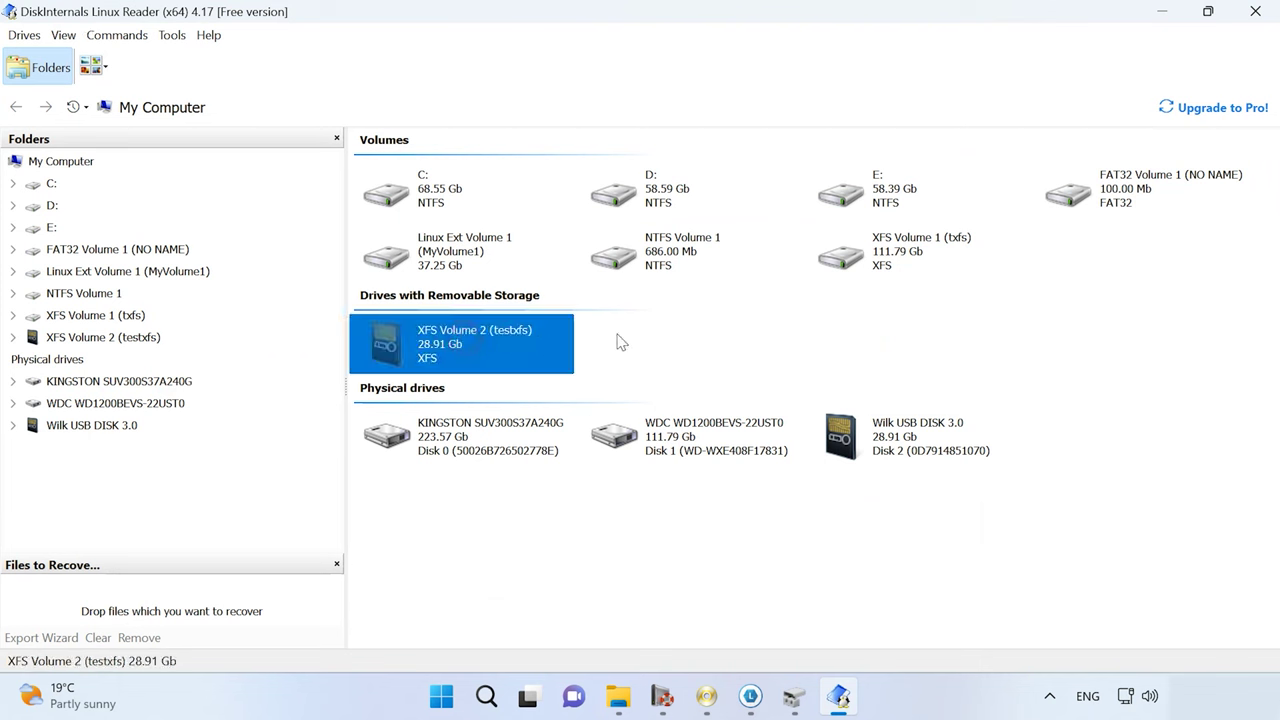
{"action": "left_click", "coordinate": [880, 258]}
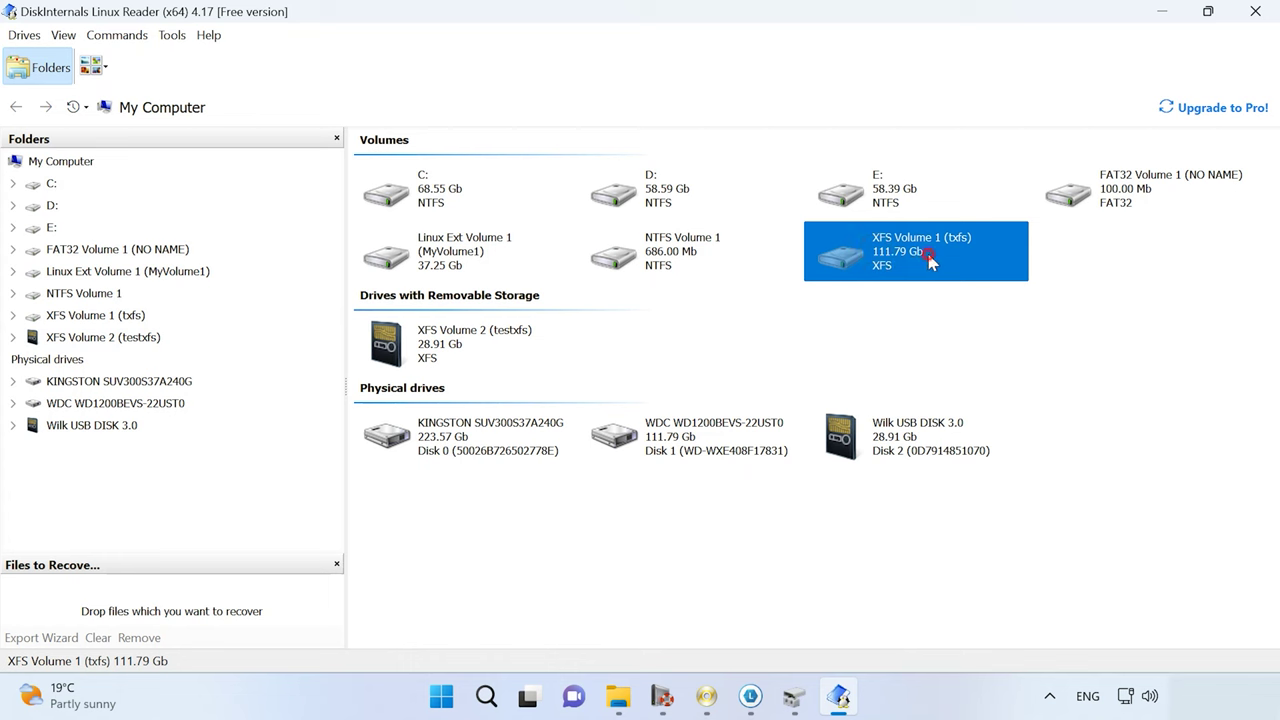
{"action": "double_click", "coordinate": [928, 258]}
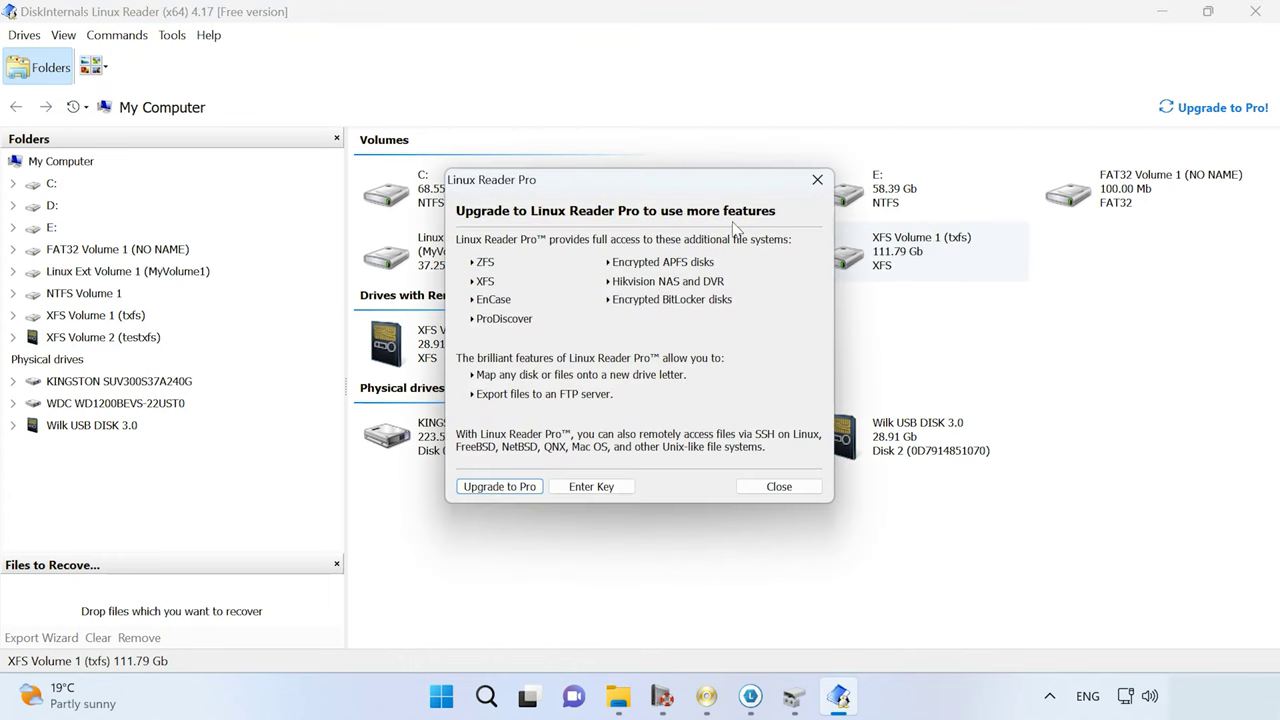
{"action": "left_click", "coordinate": [778, 487]}
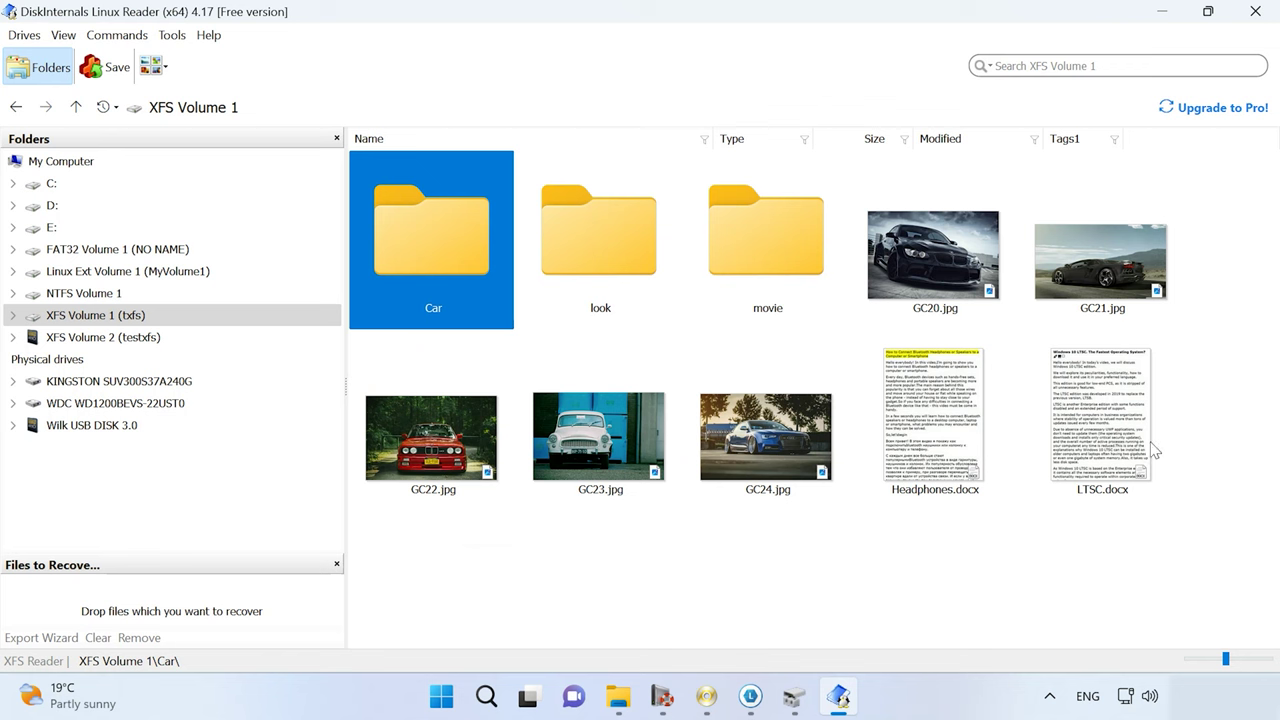
Start exporting GC20.jpg from XFS Volume 1 with the Save Files option.
{"action": "right_click", "coordinate": [900, 284]}
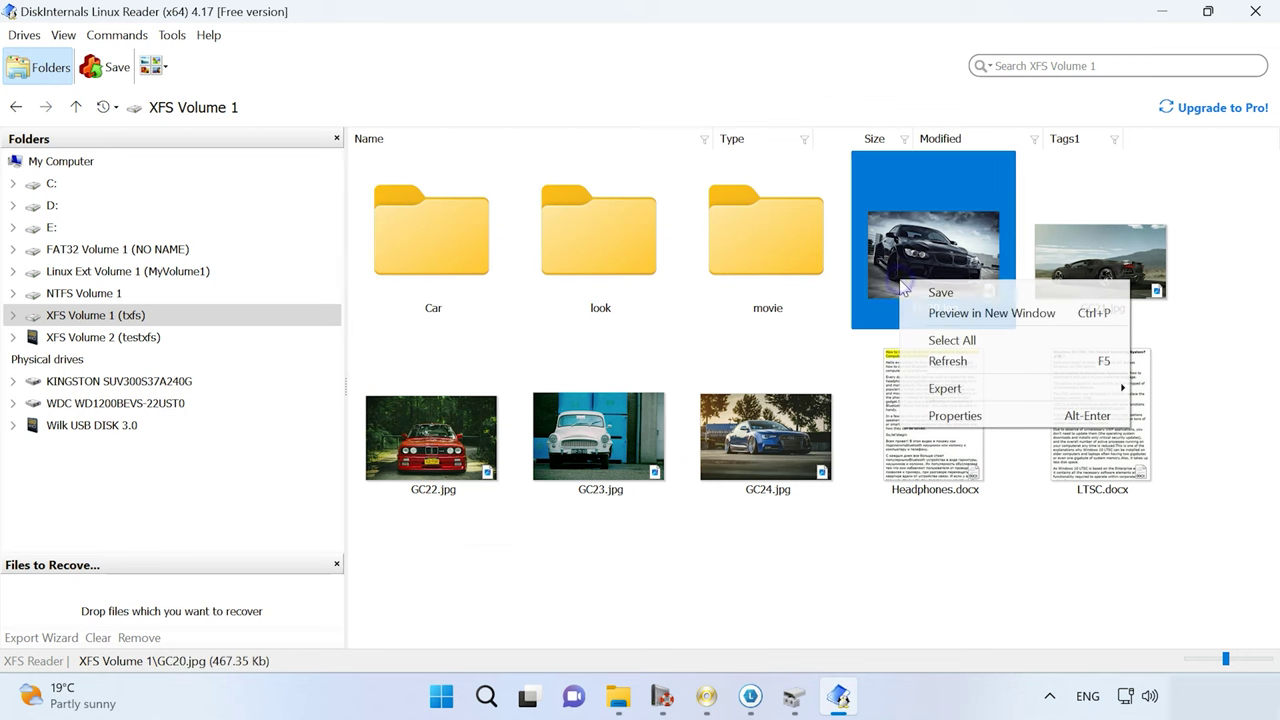
{"action": "left_click", "coordinate": [1003, 390]}
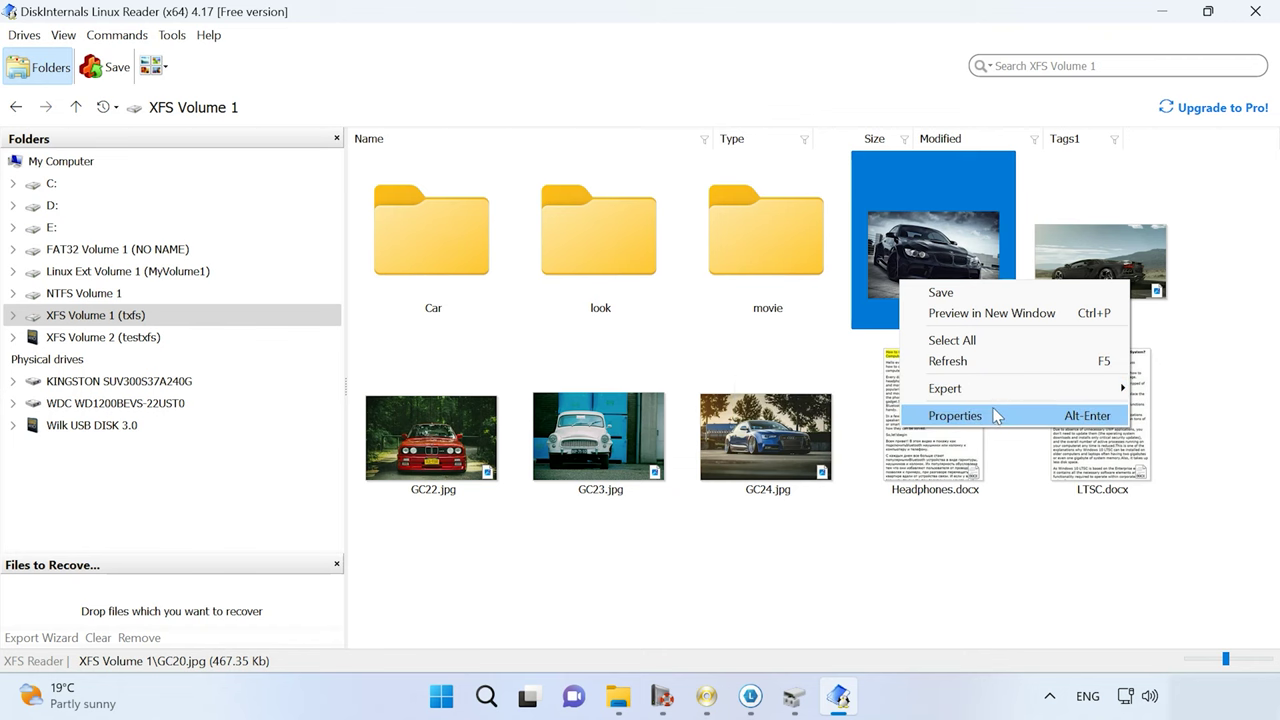
{"action": "left_click", "coordinate": [976, 290]}
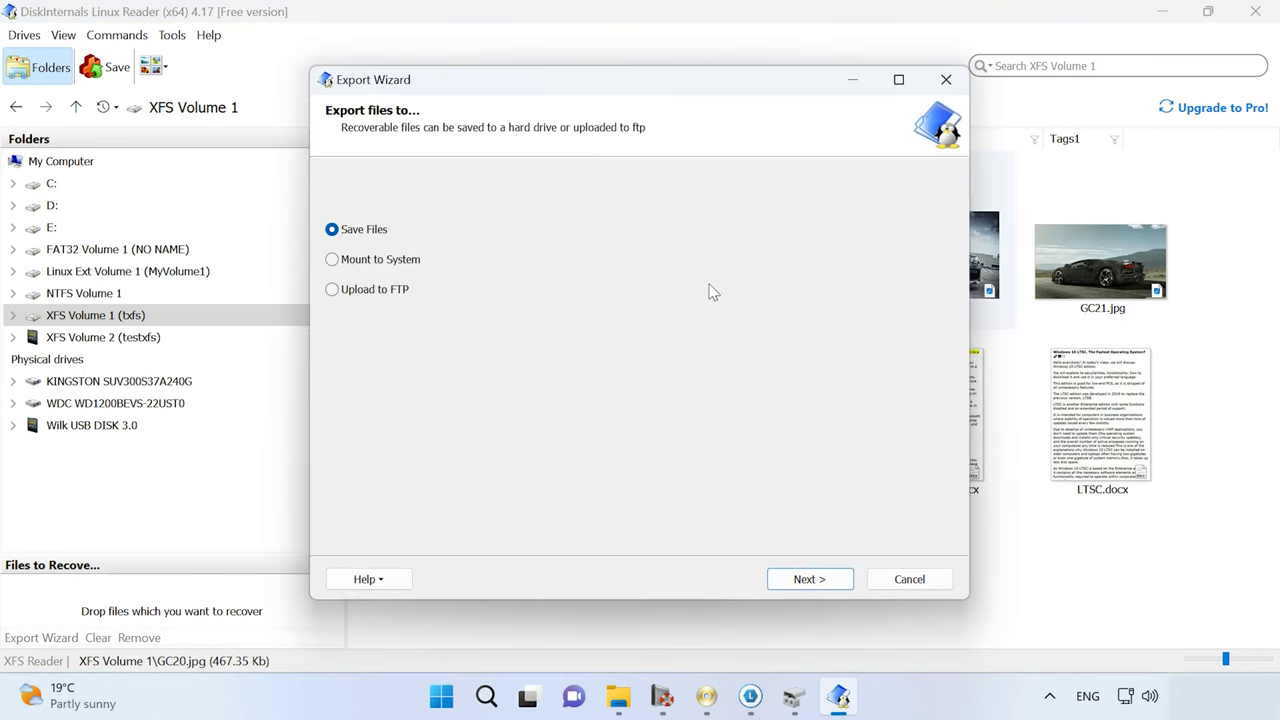
{"action": "left_click", "coordinate": [828, 579]}
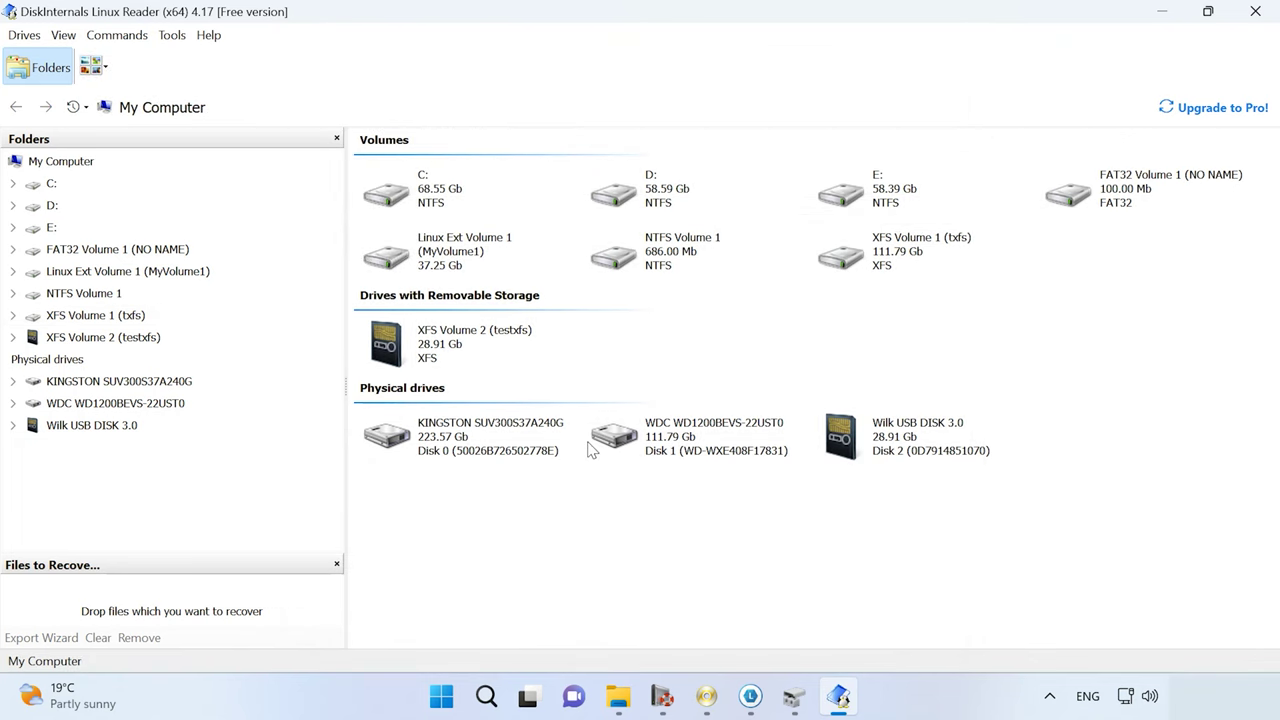
{"action": "left_click", "coordinate": [471, 345]}
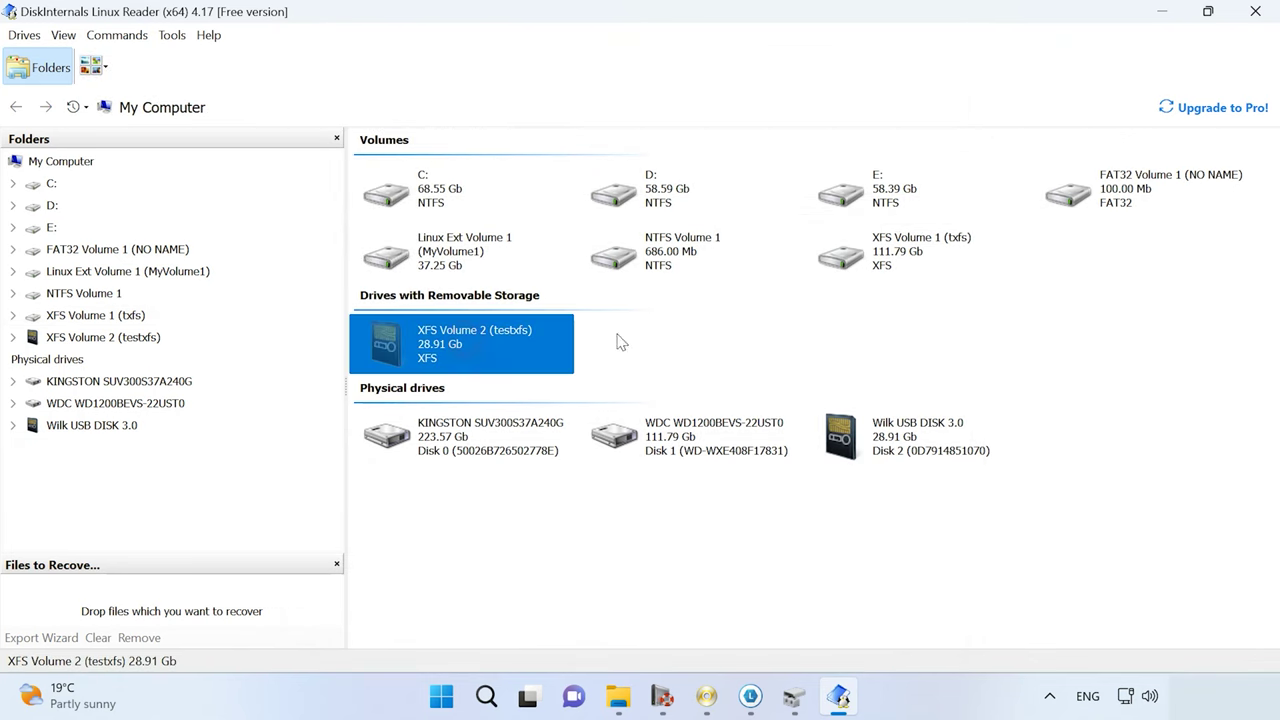
{"action": "left_click", "coordinate": [880, 260]}
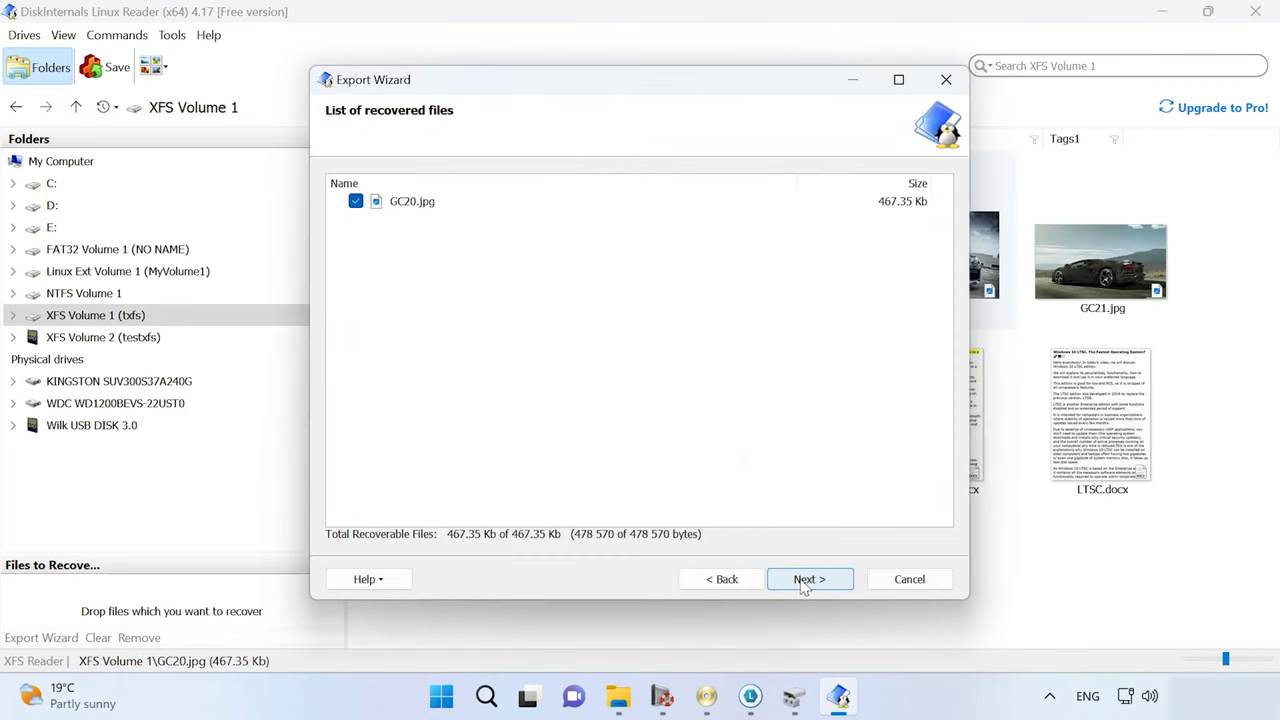
Try to continue the GC20.jpg export past the file list and registration pages, dismiss the upgrade offers and cancel the wizard.
{"action": "left_click", "coordinate": [805, 582]}
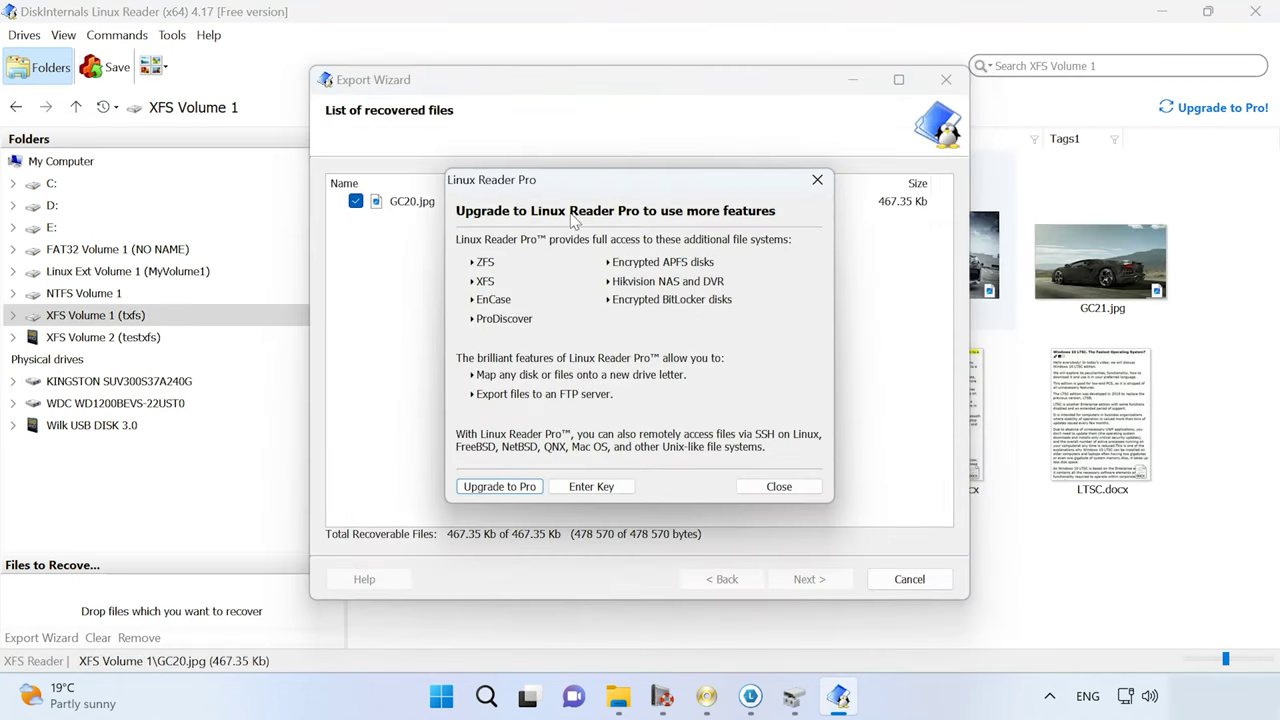
{"action": "left_click", "coordinate": [779, 487]}
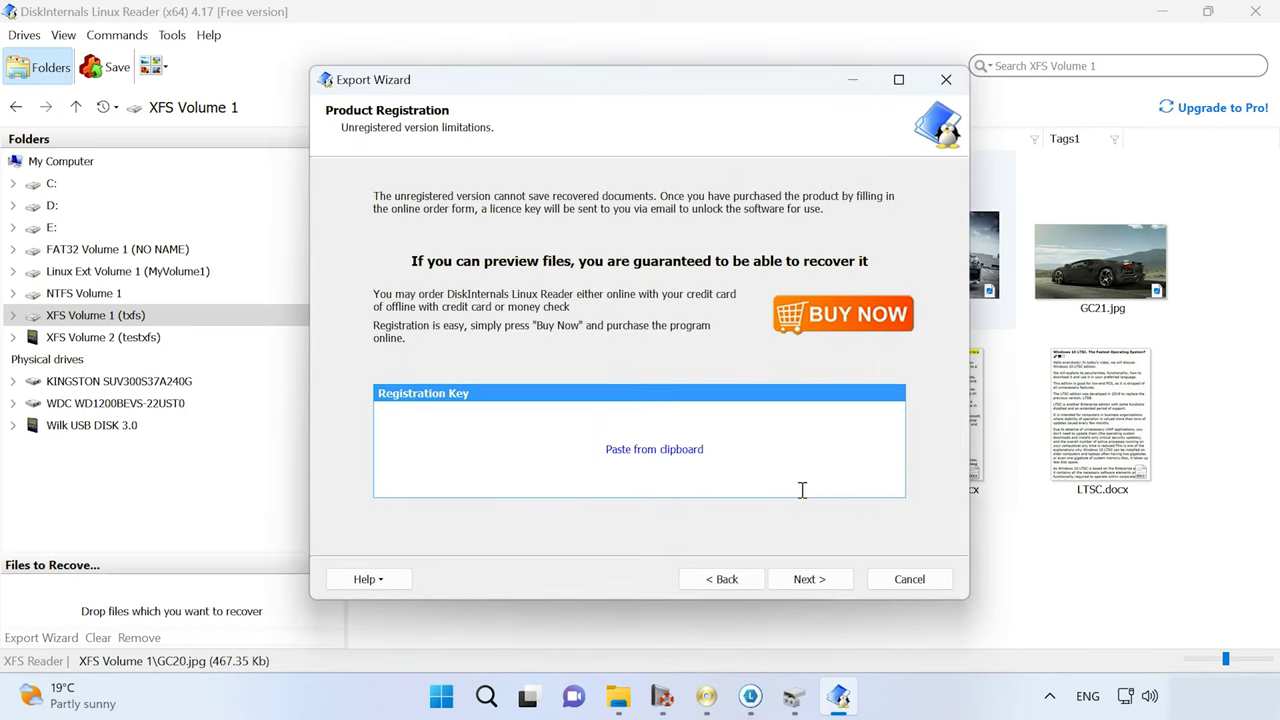
{"action": "left_click", "coordinate": [831, 580]}
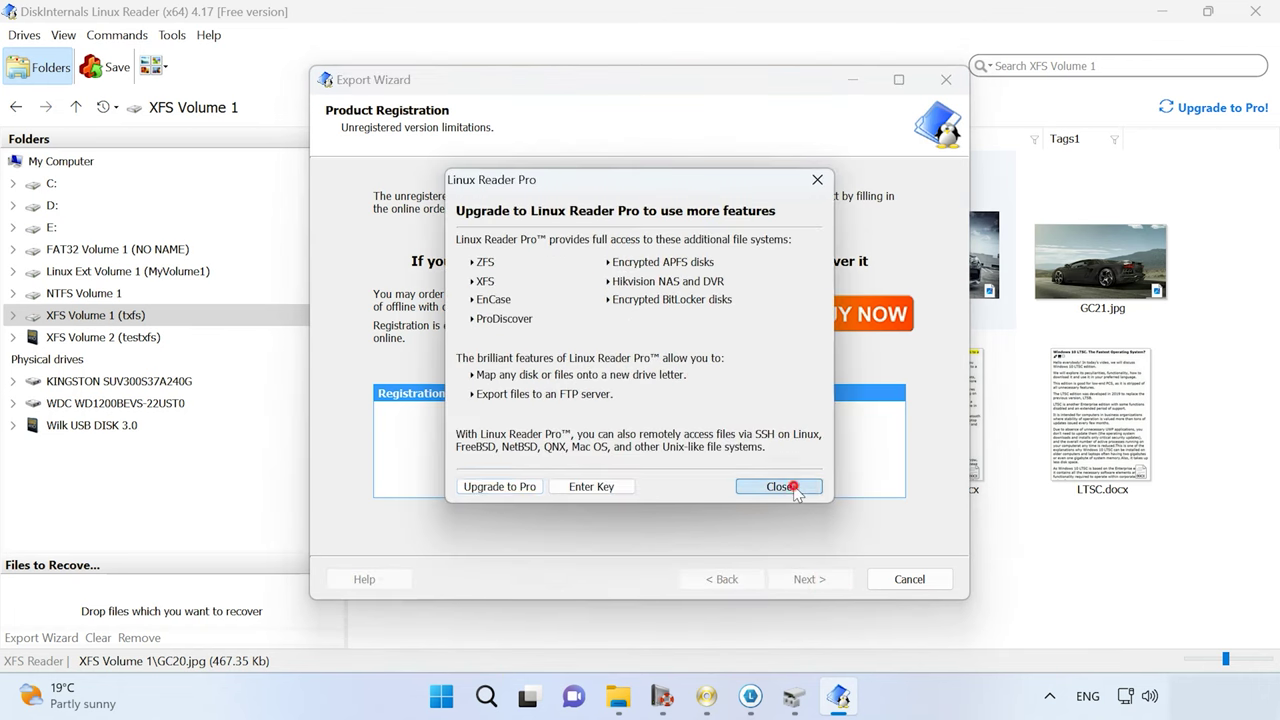
{"action": "left_click", "coordinate": [780, 488]}
{"action": "left_click", "coordinate": [900, 579]}
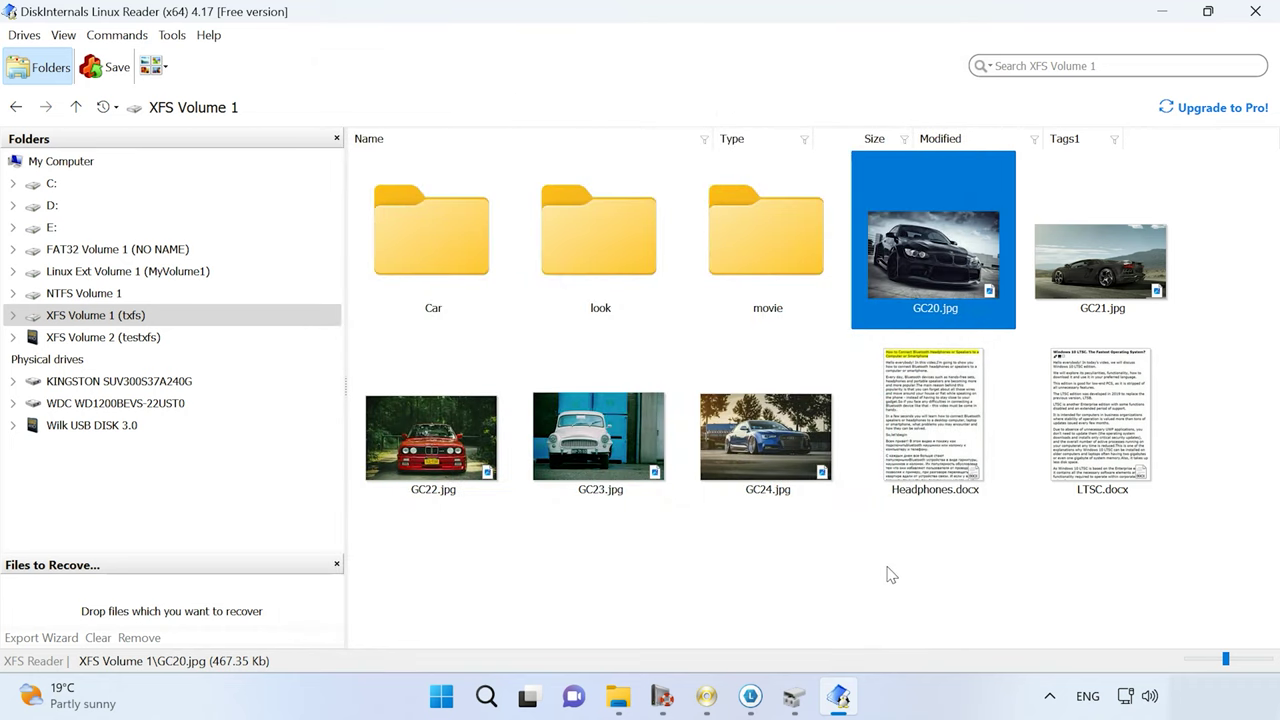
Preview GC20.jpg in the Preview Panel and close the preview.
{"action": "left_click", "coordinate": [63, 37]}
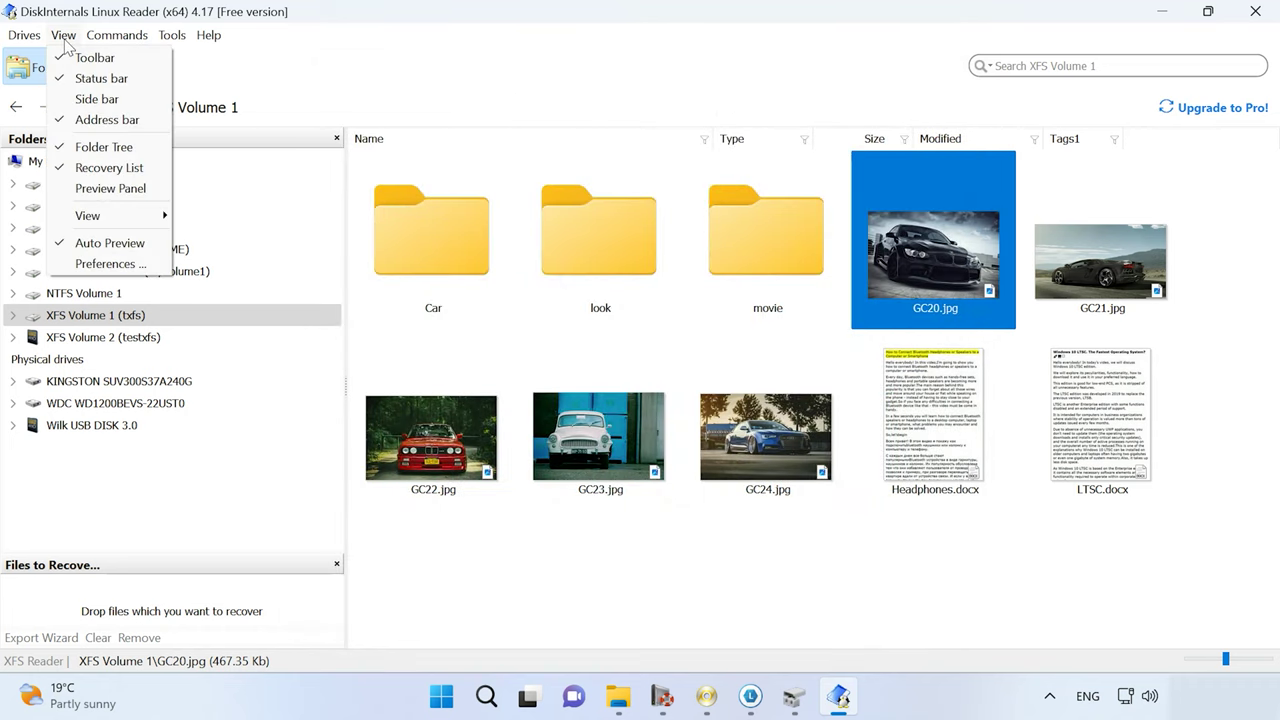
{"action": "mouse_move", "coordinate": [104, 216]}
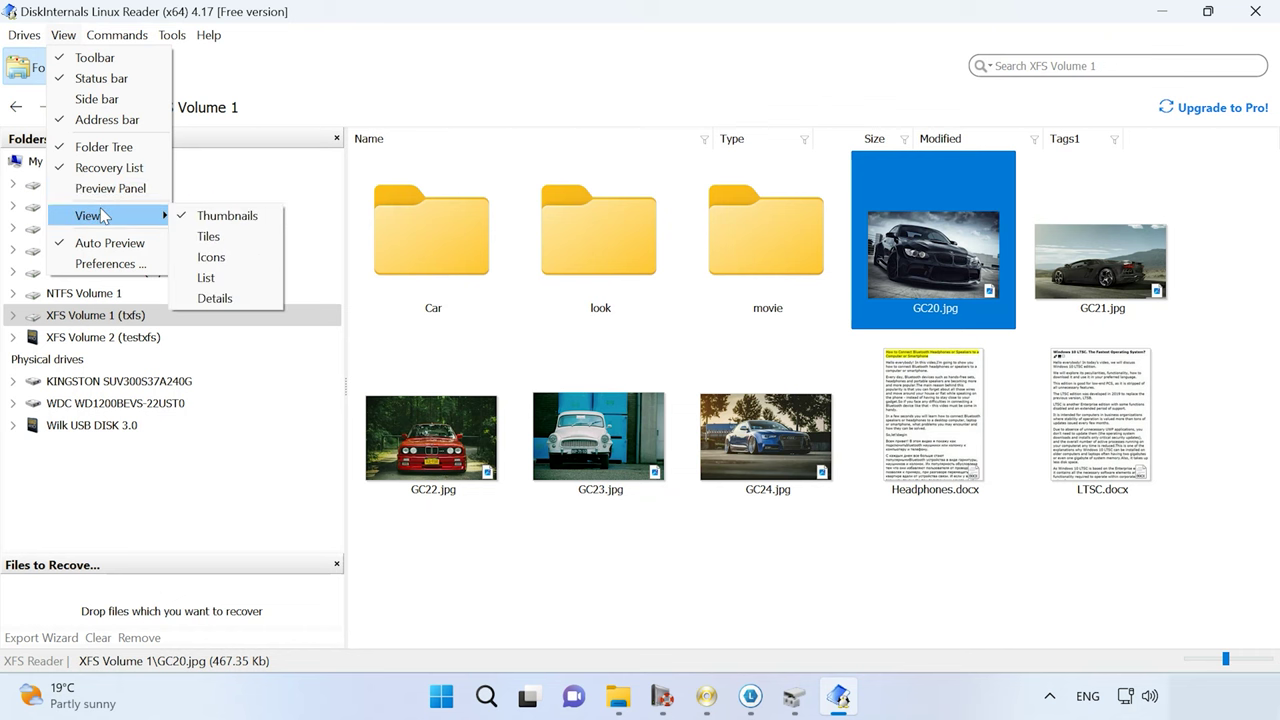
{"action": "left_click", "coordinate": [118, 197]}
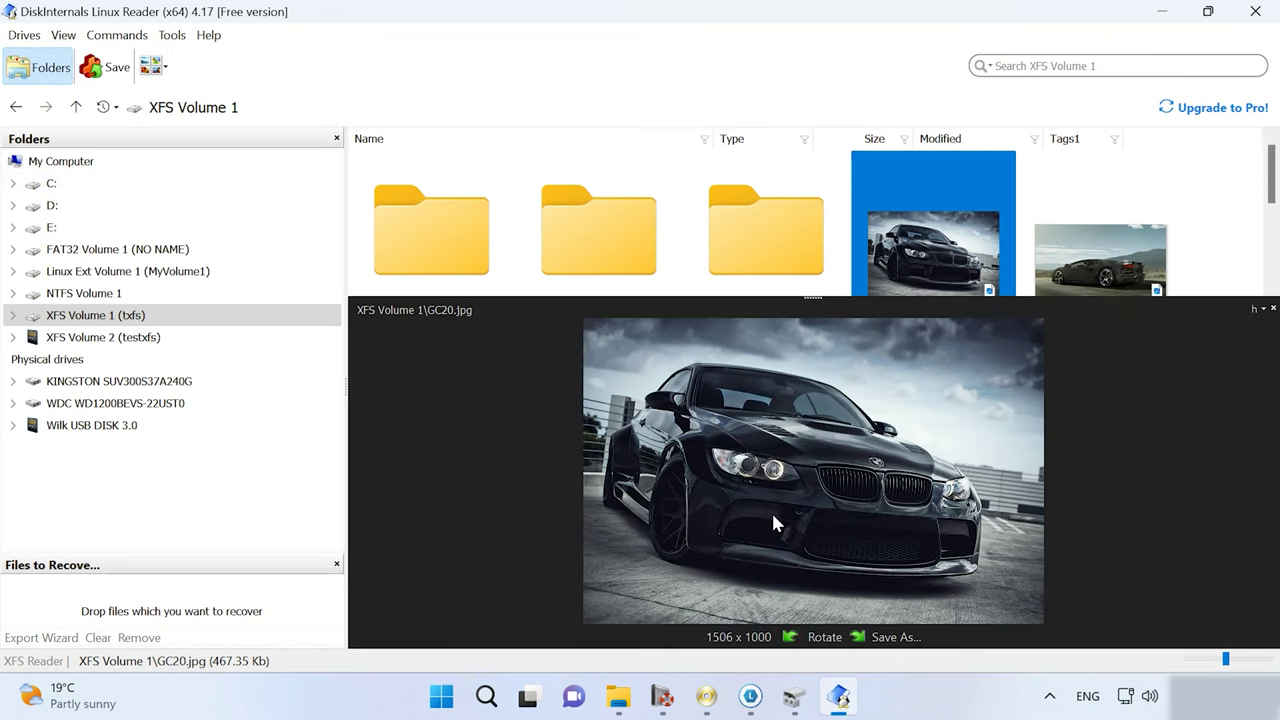
{"action": "left_click", "coordinate": [1273, 309]}
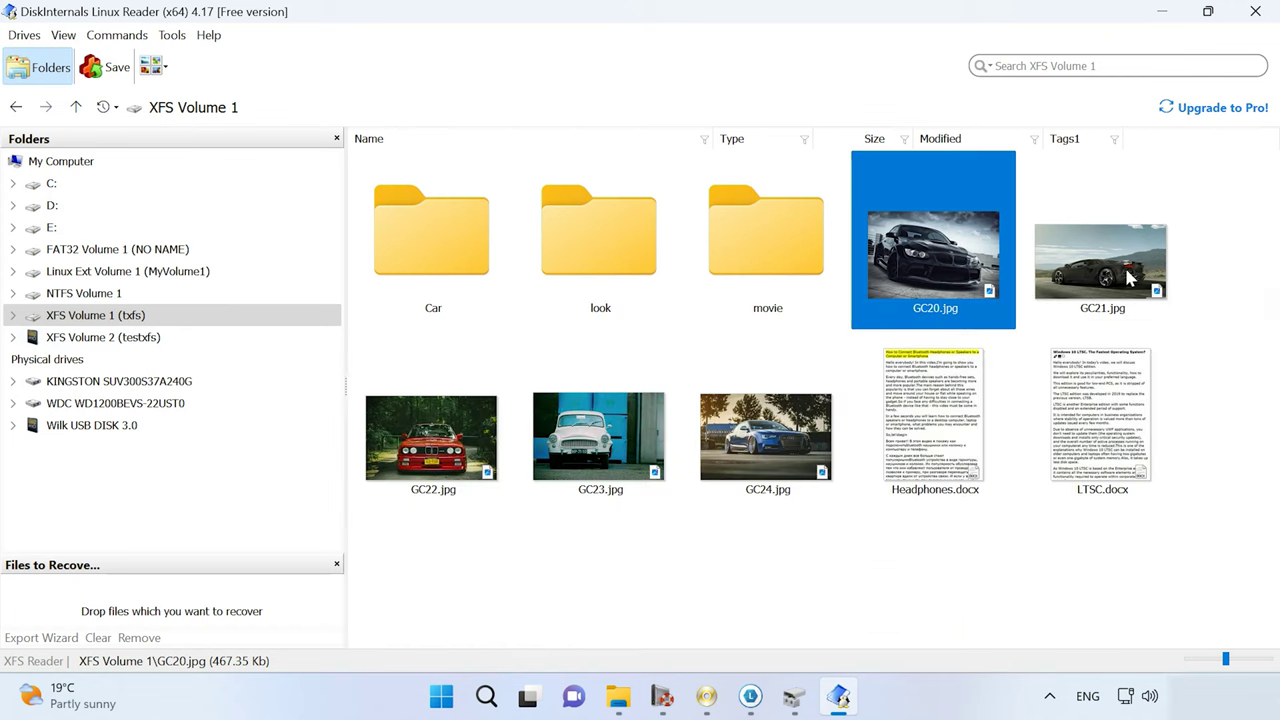
Select GC24.jpg and turn on the Preview Panel to view it.
{"action": "left_click", "coordinate": [748, 425]}
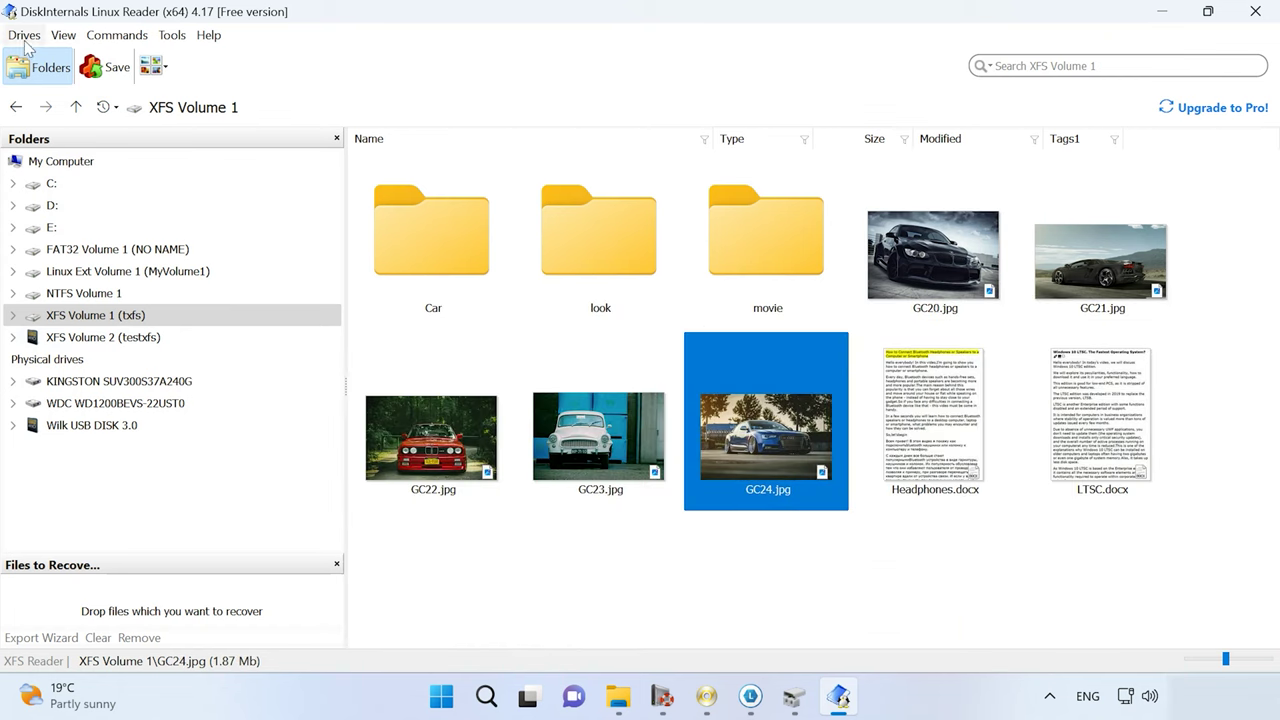
{"action": "left_click", "coordinate": [63, 35]}
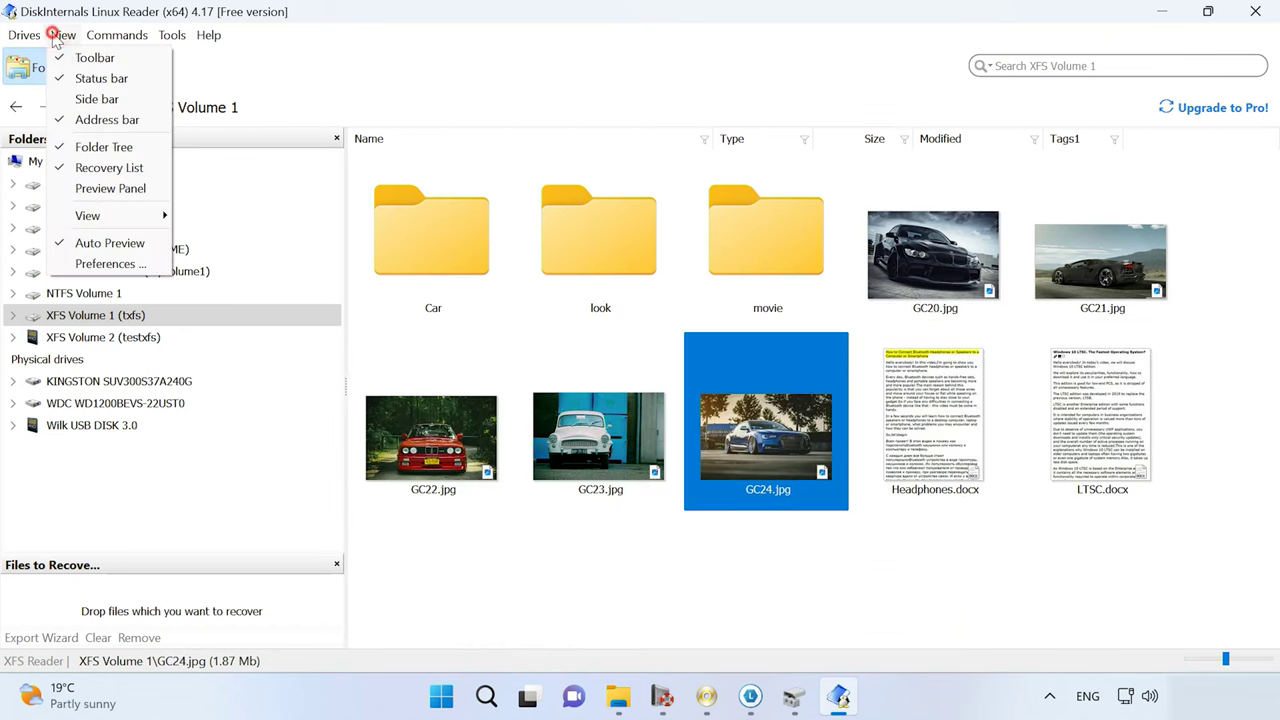
{"action": "left_click", "coordinate": [124, 189]}
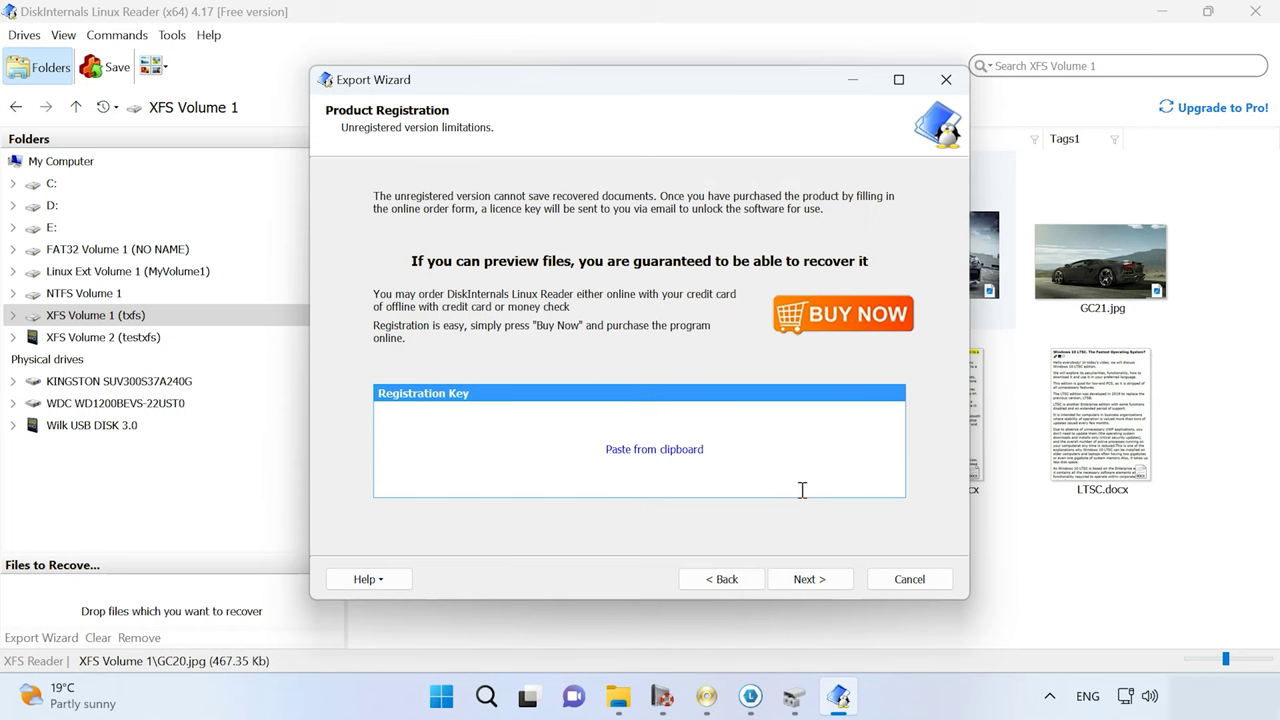
{"action": "left_click", "coordinate": [831, 582]}
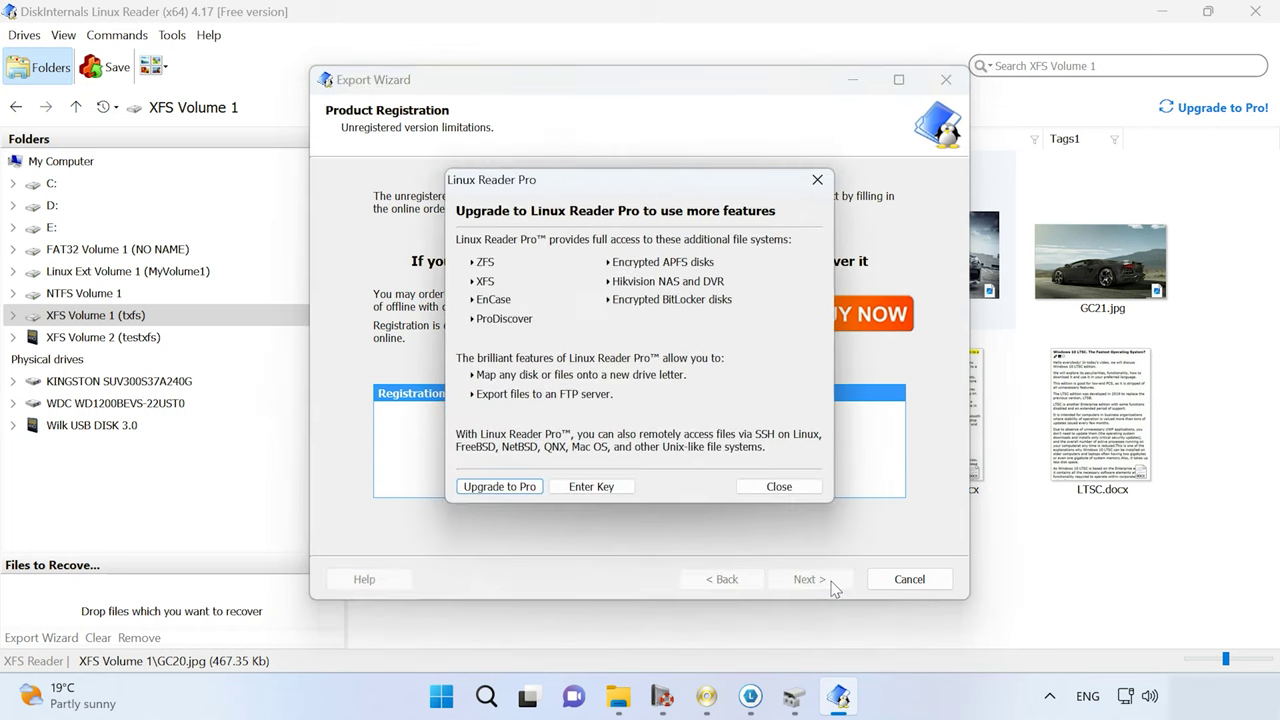